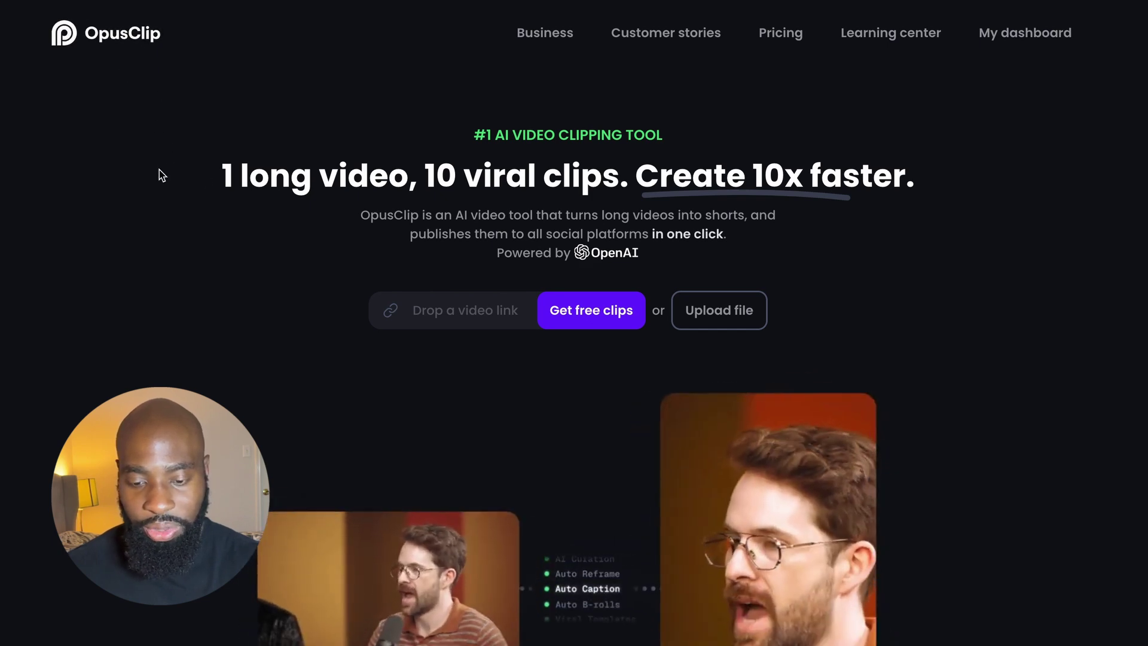
# - Look over the OpusClip landing page's sample clips and feature sections, and sign in with Google
pyautogui.scroll(-1, 335, 187)
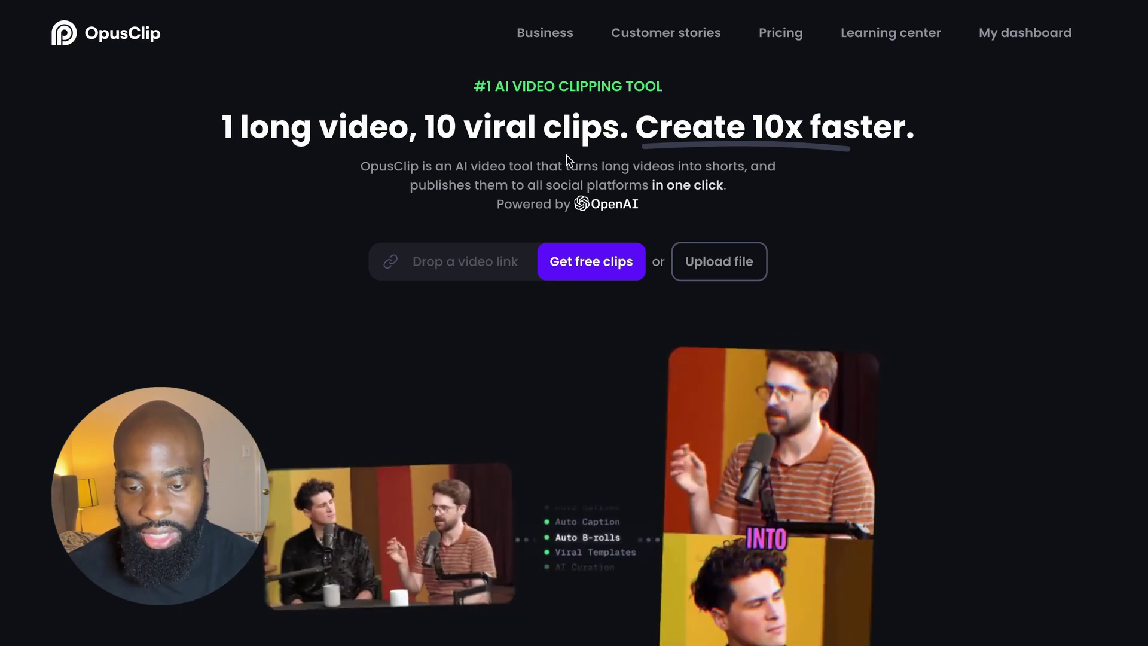
pyautogui.scroll(-10, 664, 184)
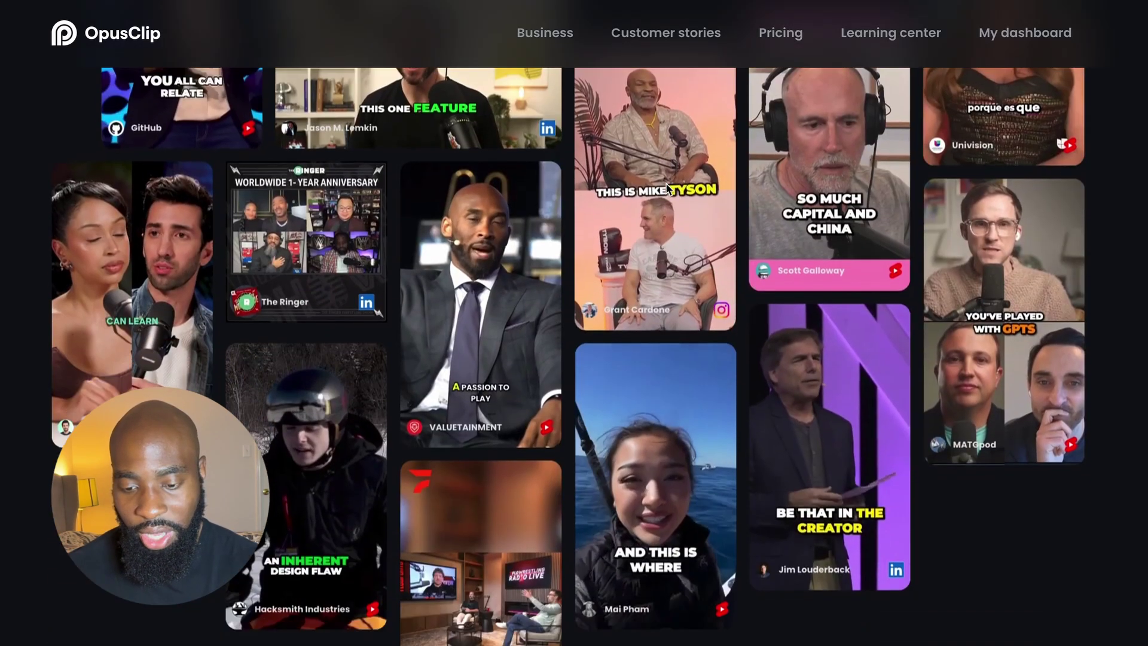
pyautogui.scroll(-12, 668, 189)
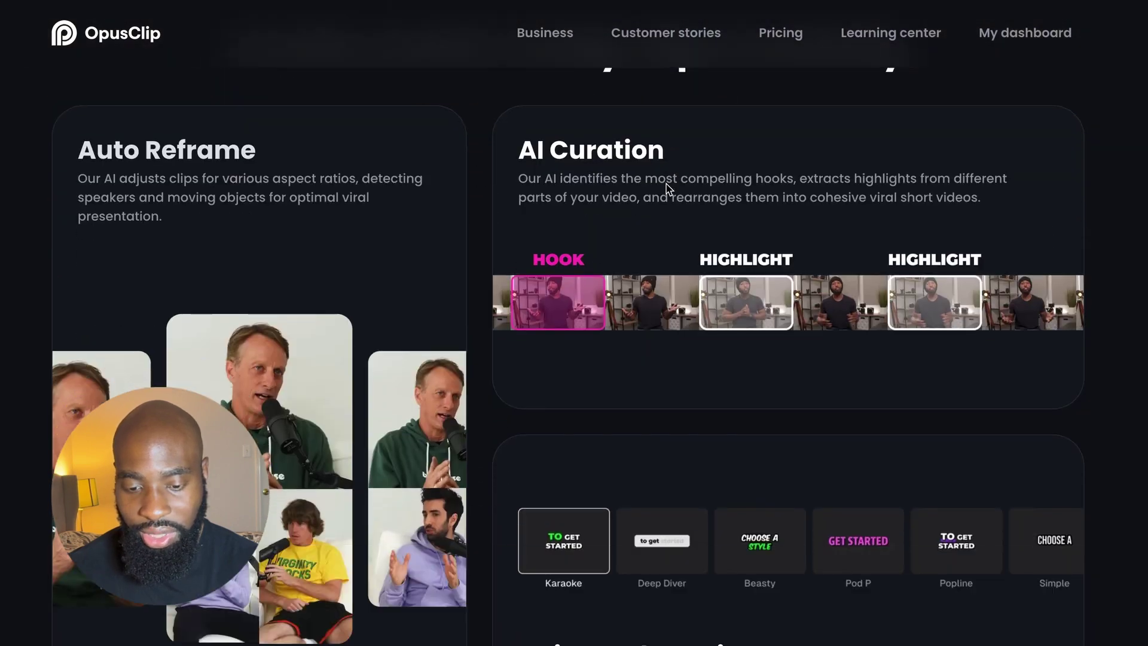
pyautogui.scroll(-15, 668, 188)
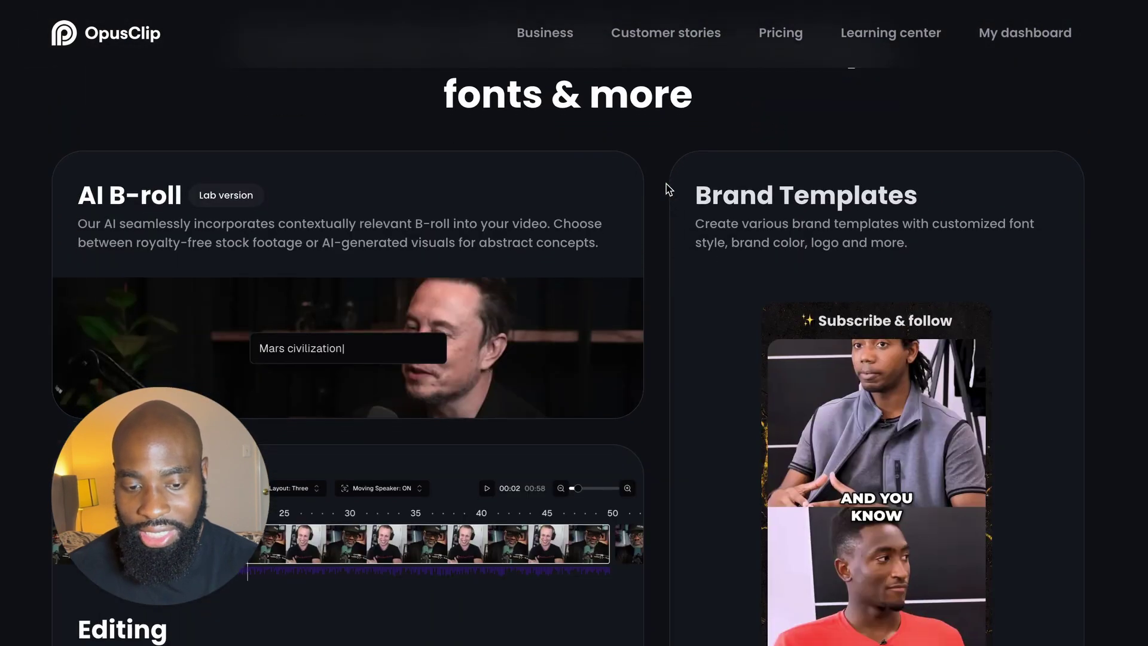
pyautogui.scroll(-7, 668, 189)
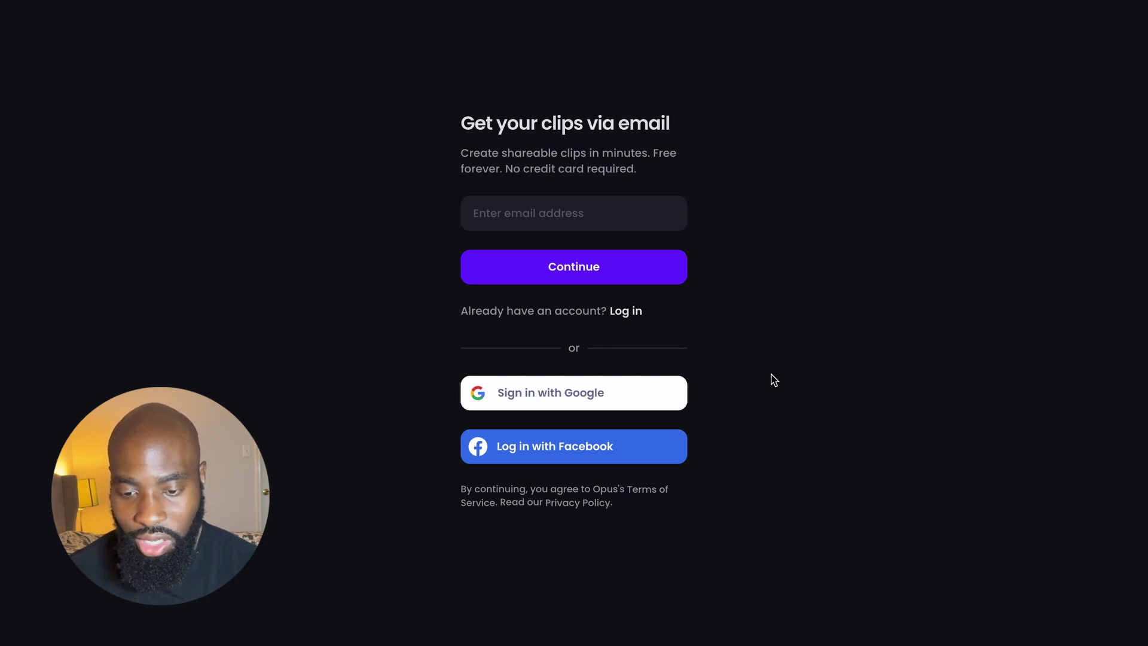
pyautogui.click(569, 404)
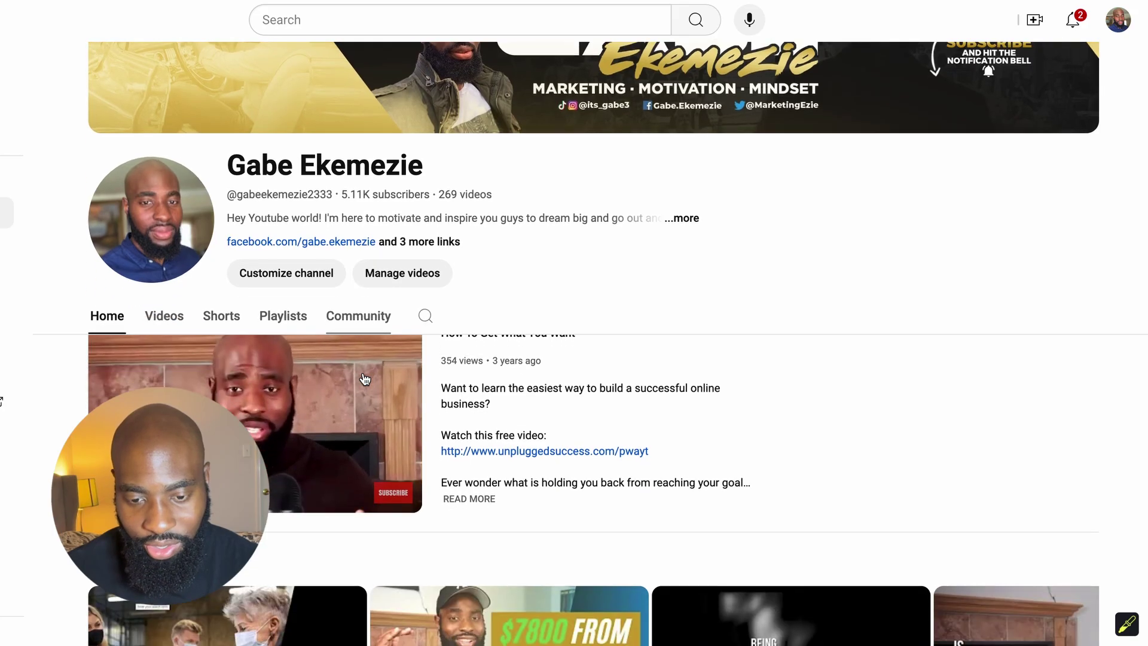
pyautogui.scroll(-8, 323, 465)
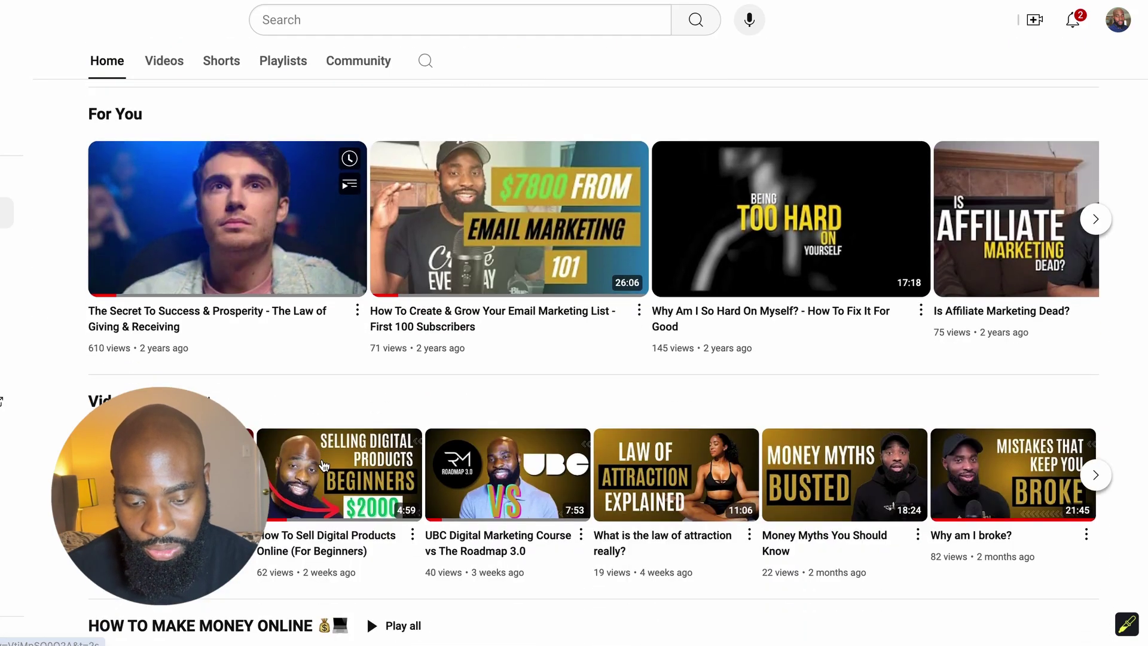
pyautogui.click(323, 466)
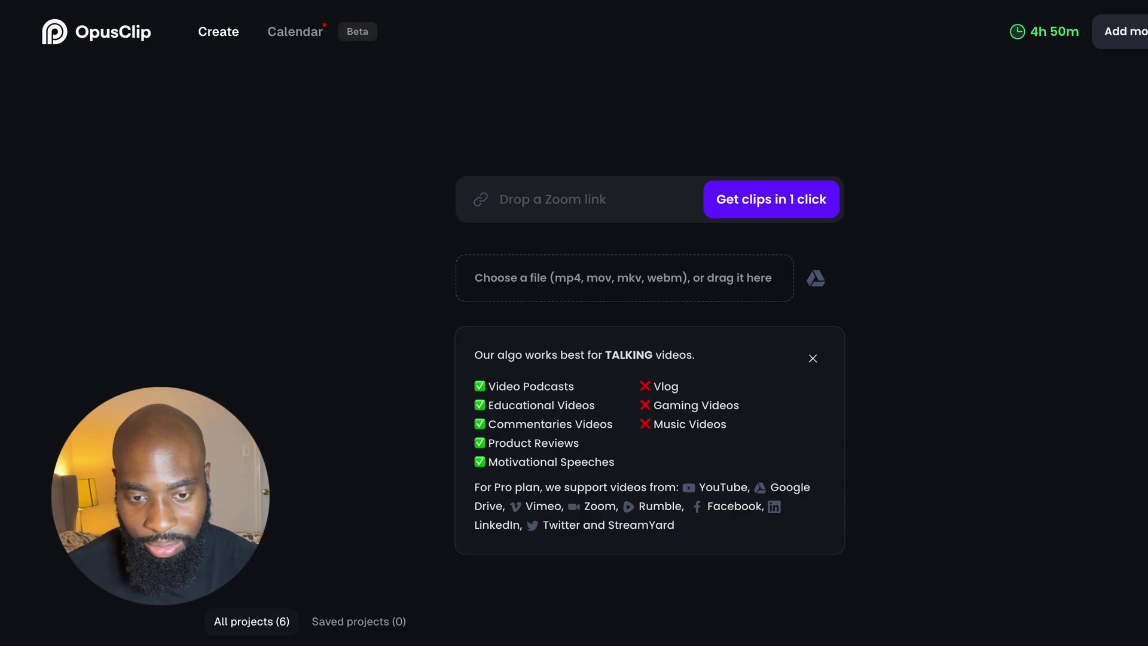
pyautogui.click(512, 199)
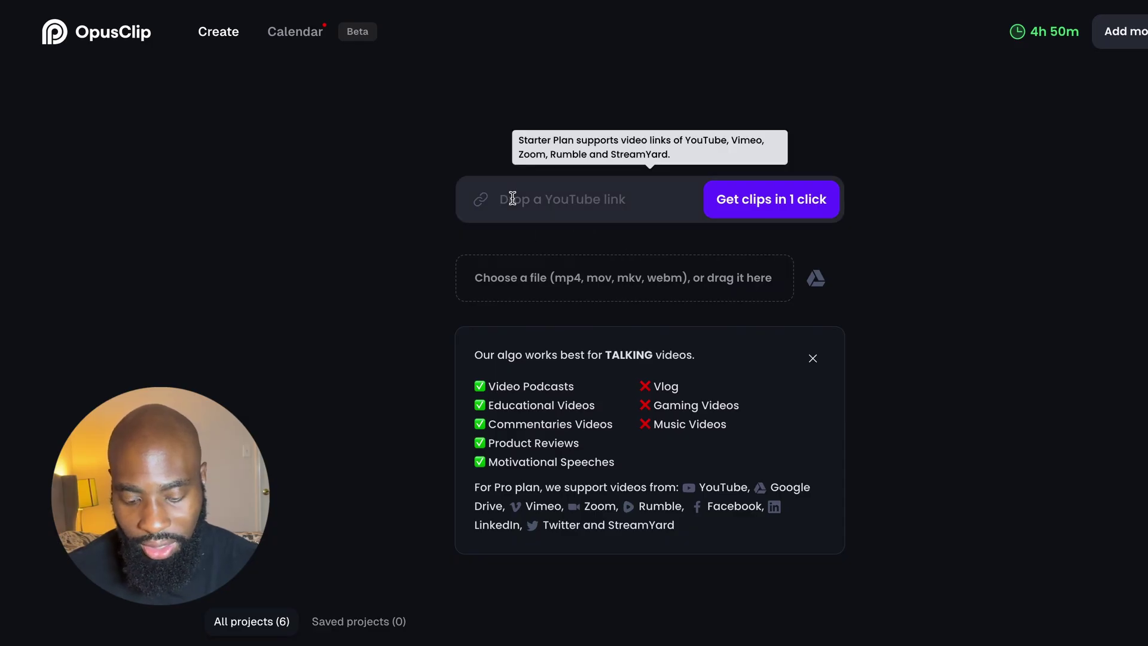
pyautogui.write('https://www.youtube.com/watch?v=h7xzFOXo8uk&t=3s')
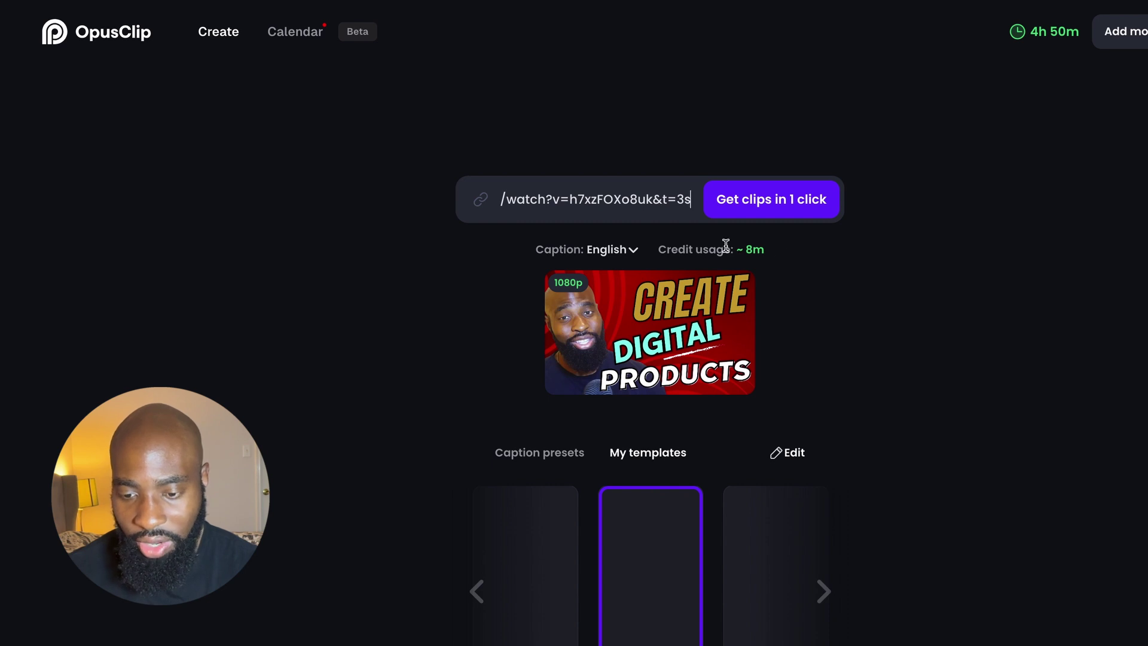
pyautogui.moveTo(773, 251); pyautogui.dragTo(740, 250)
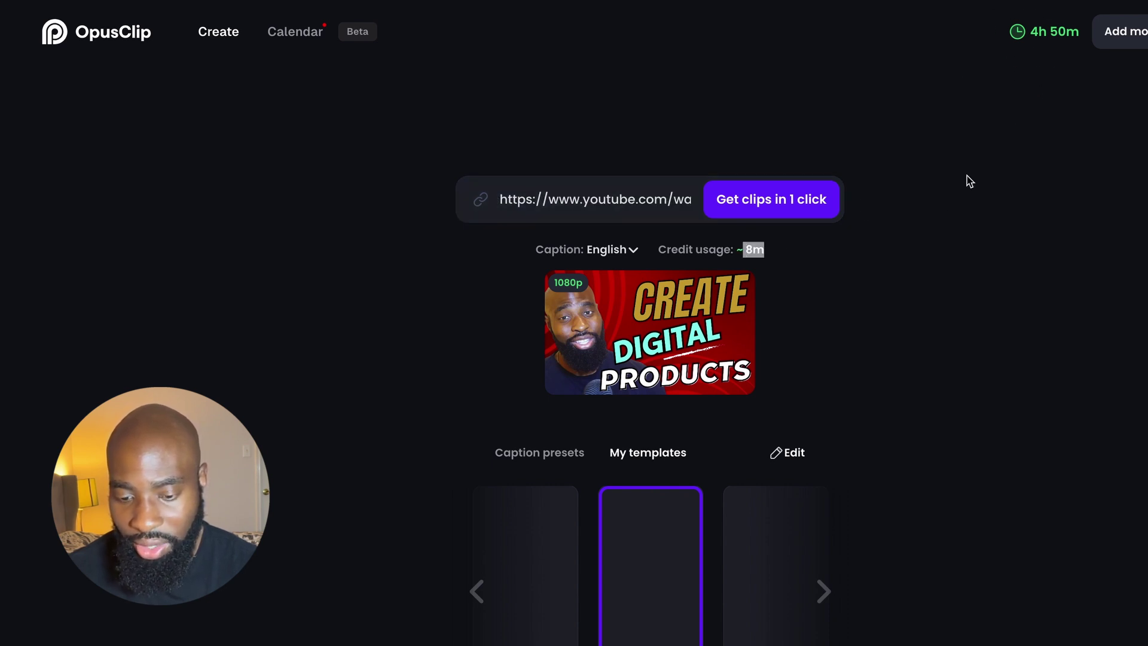
# - Browse the caption presets from Karaoke through Beasty and Pod P to Mozi
pyautogui.scroll(-2, 950, 203)
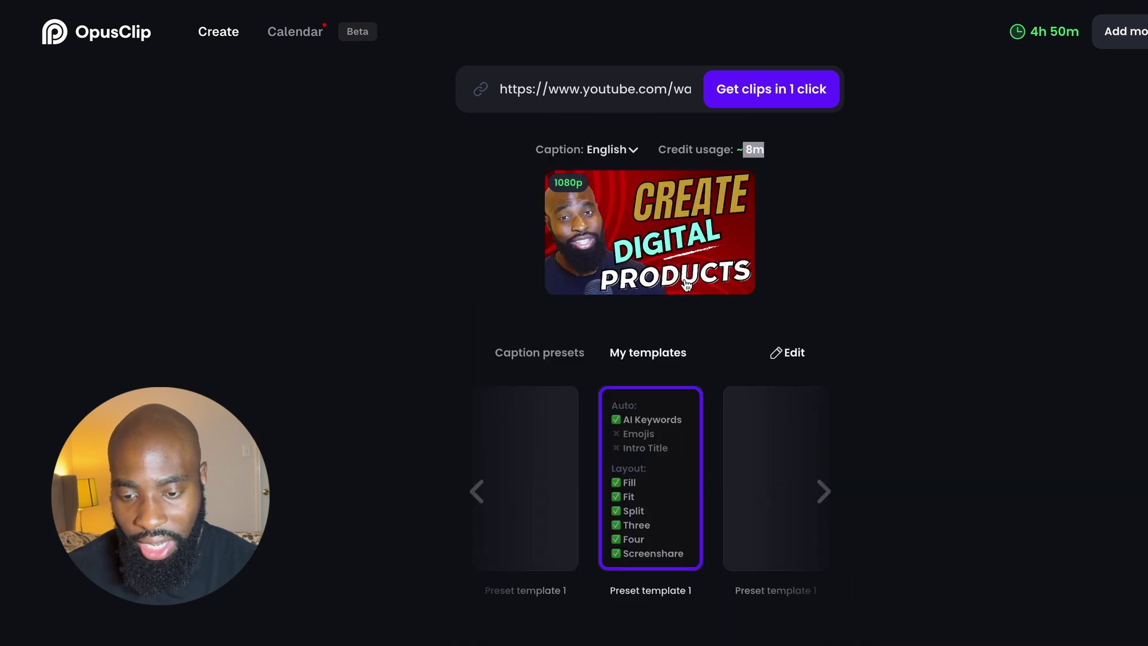
pyautogui.scroll(-3, 686, 284)
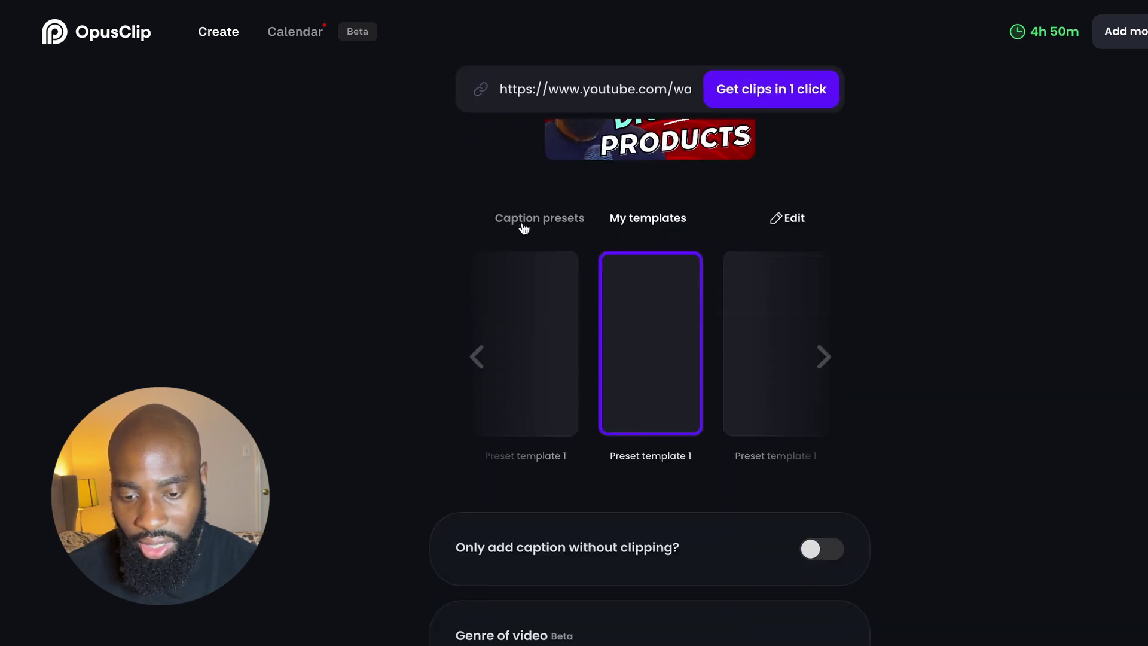
pyautogui.click(523, 228)
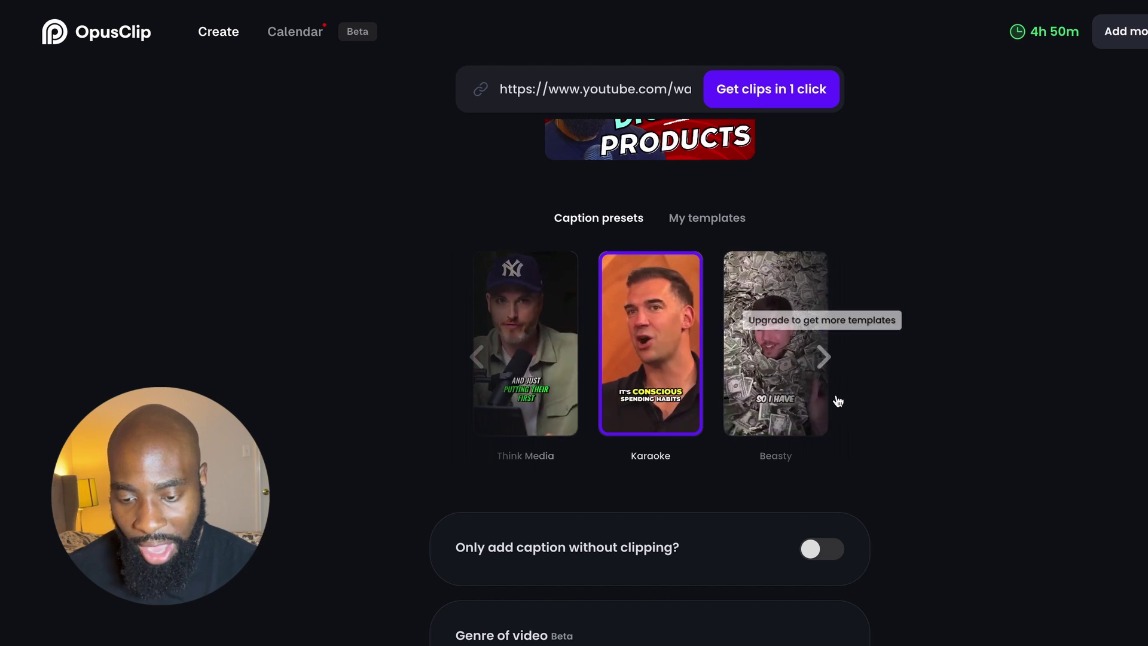
pyautogui.click(824, 358)
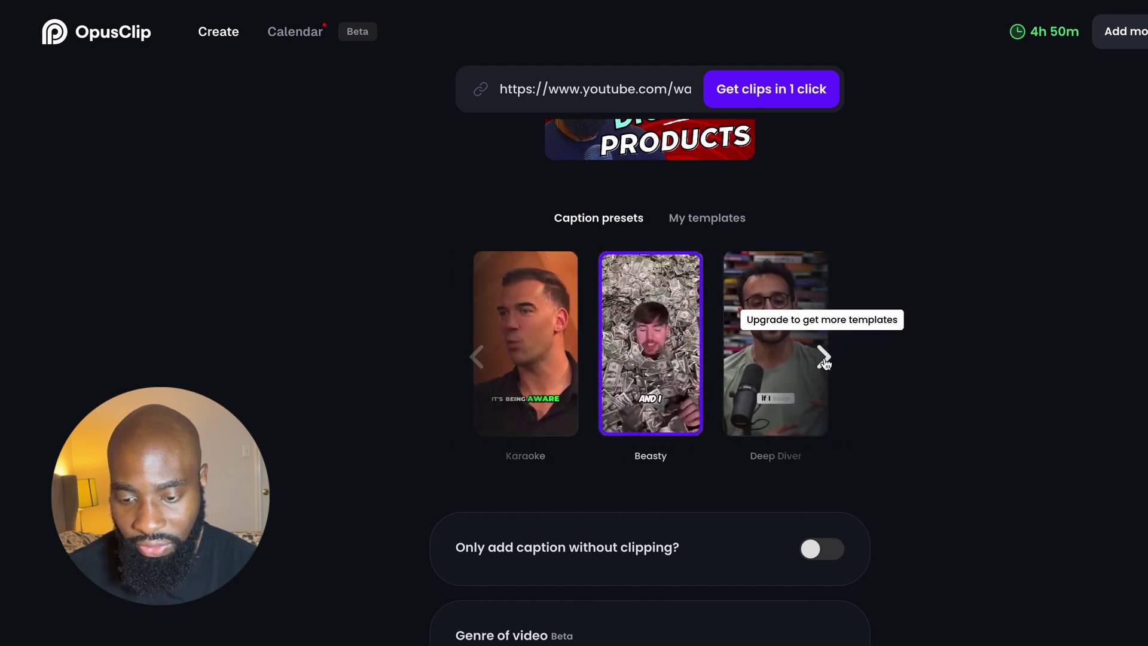
pyautogui.click(824, 357)
pyautogui.click(824, 358)
pyautogui.click(824, 358)
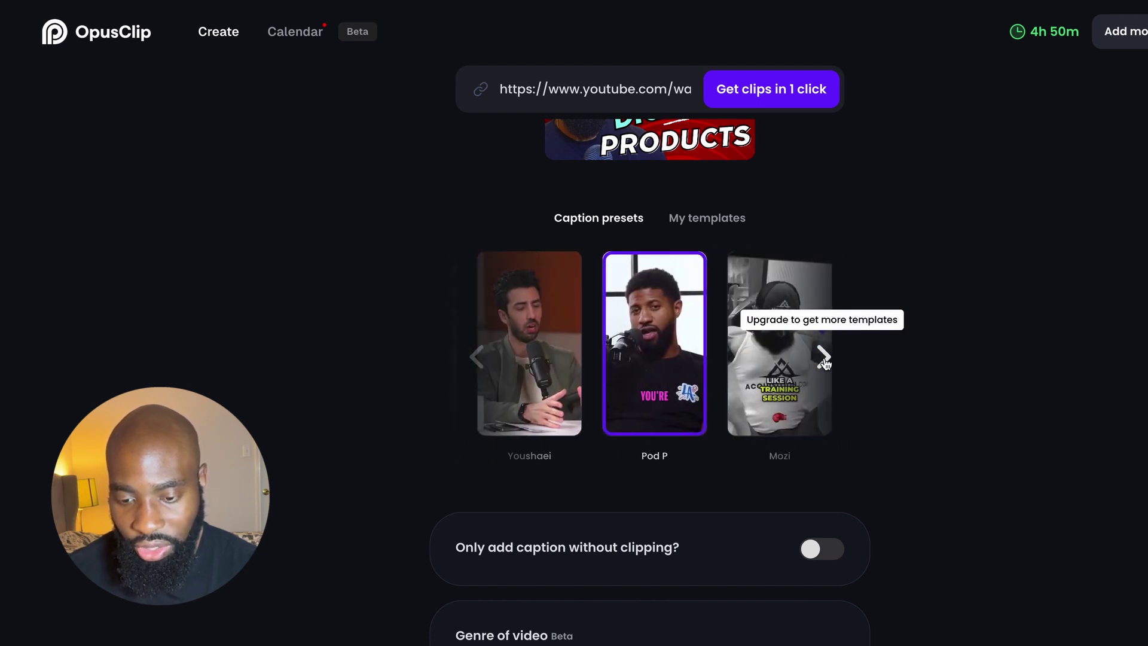
pyautogui.click(824, 357)
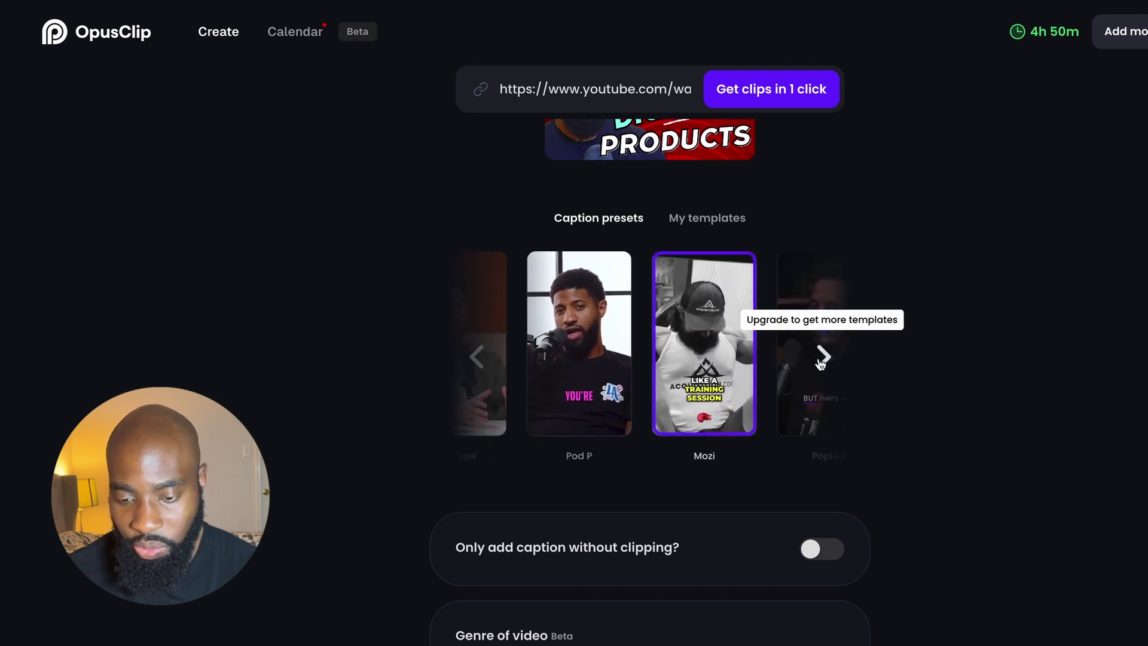
pyautogui.scroll(1, 641, 372)
pyautogui.scroll(-2, 641, 372)
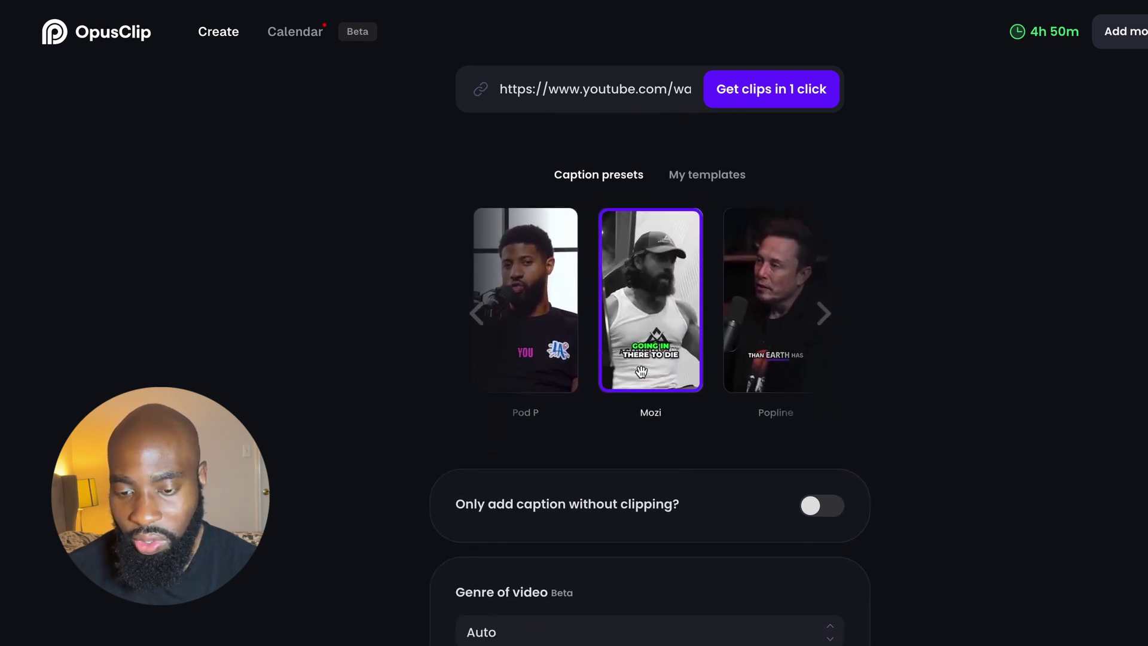
# - Open Preset template 1 from the personal templates for editing and examine its layout, caption, font, keyword highlighter and overlay settings
pyautogui.scroll(3, 702, 288)
pyautogui.click(696, 346)
pyautogui.scroll(-1, 589, 460)
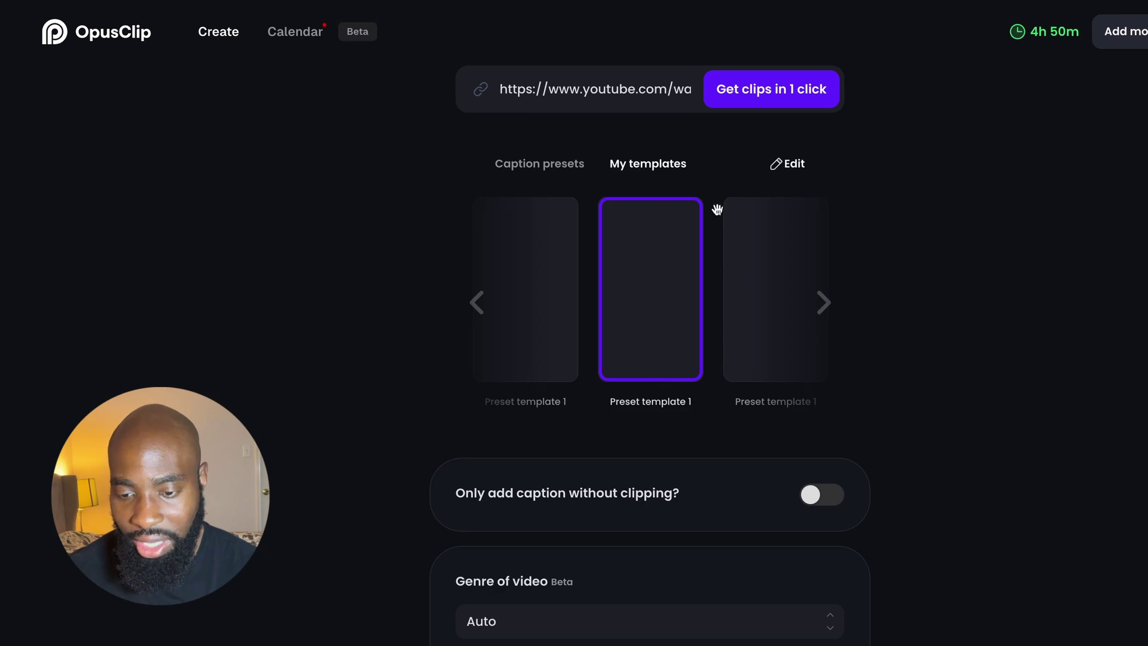
pyautogui.click(790, 167)
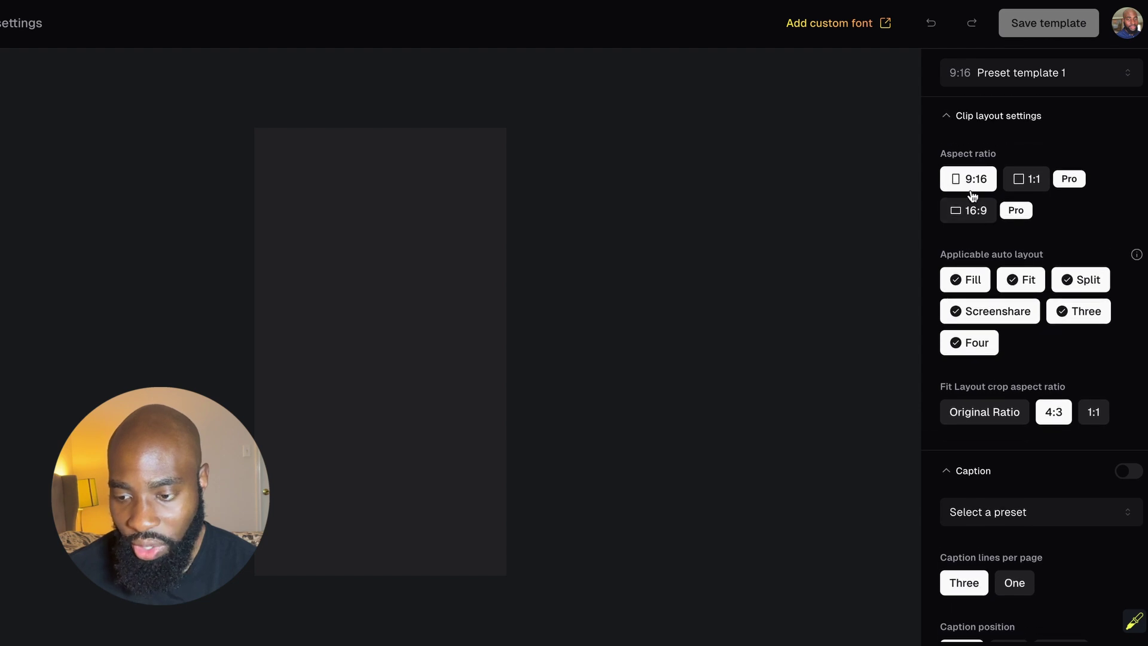
pyautogui.scroll(-1, 996, 251)
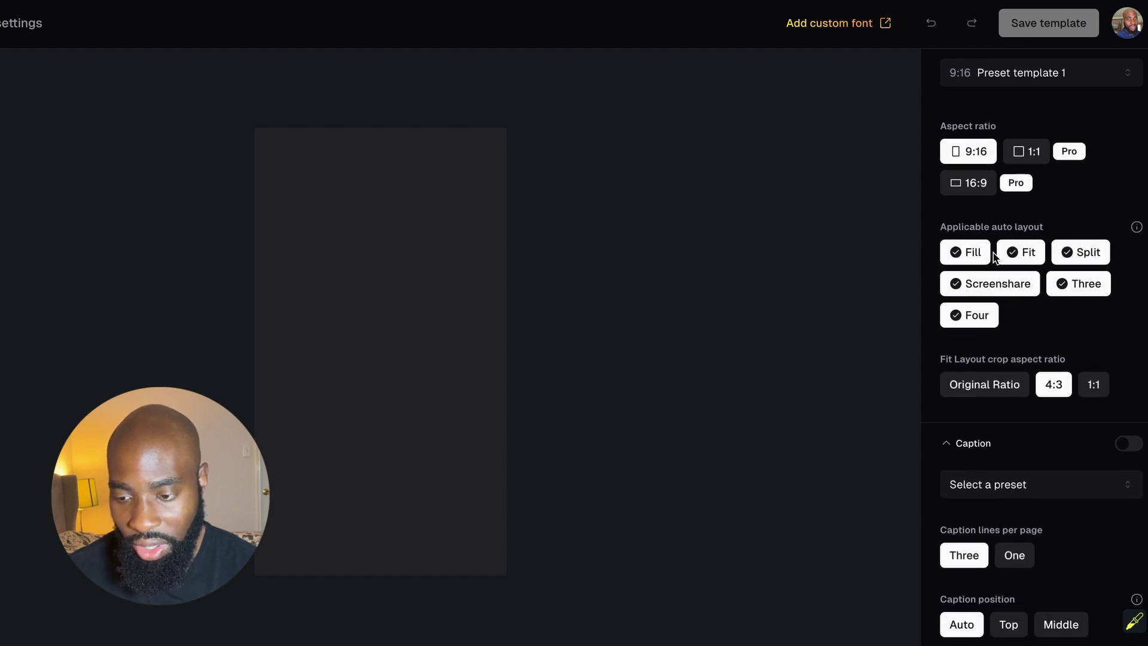
pyautogui.scroll(-5, 994, 257)
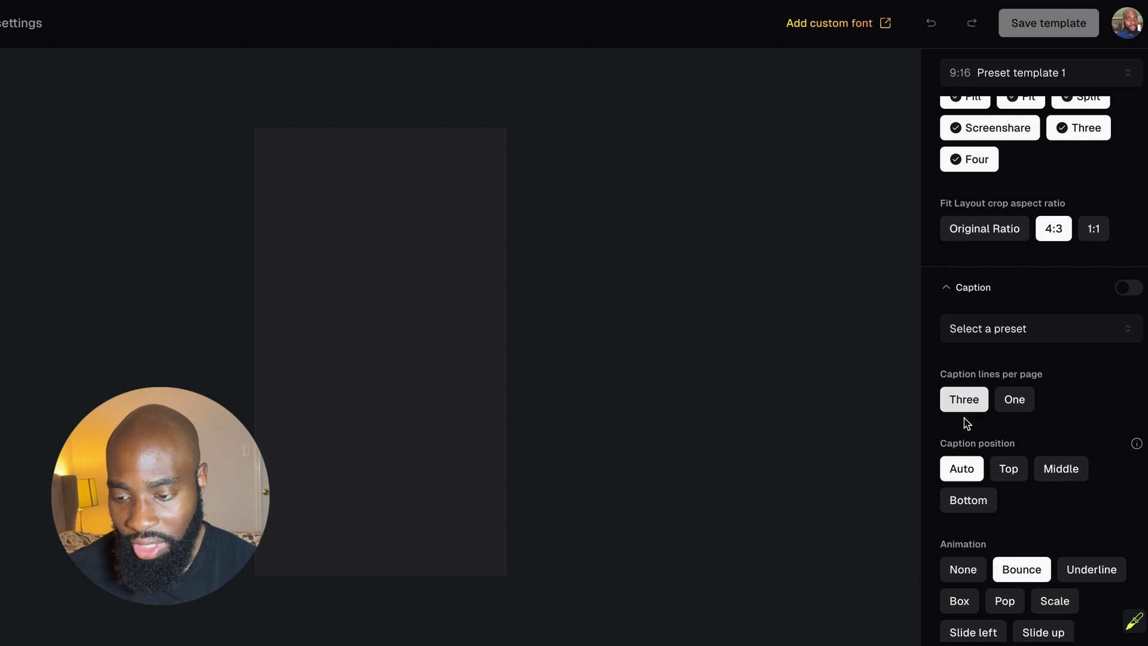
pyautogui.scroll(-3, 1022, 419)
pyautogui.scroll(-20, 1023, 422)
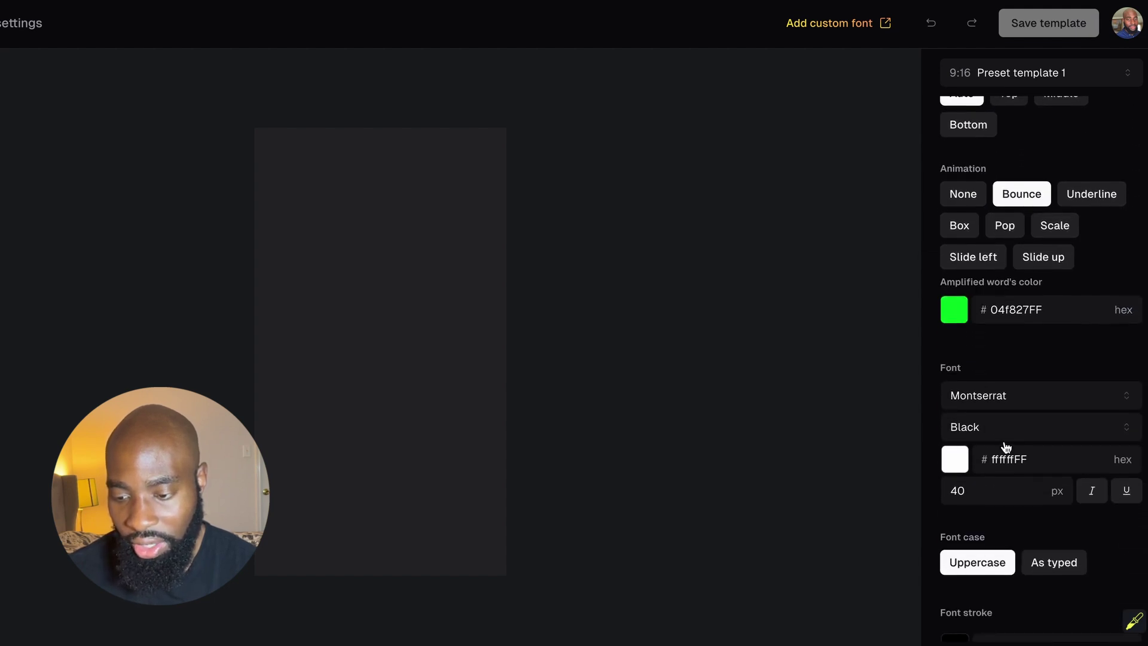
pyautogui.scroll(-5, 1004, 441)
pyautogui.scroll(20, 1002, 441)
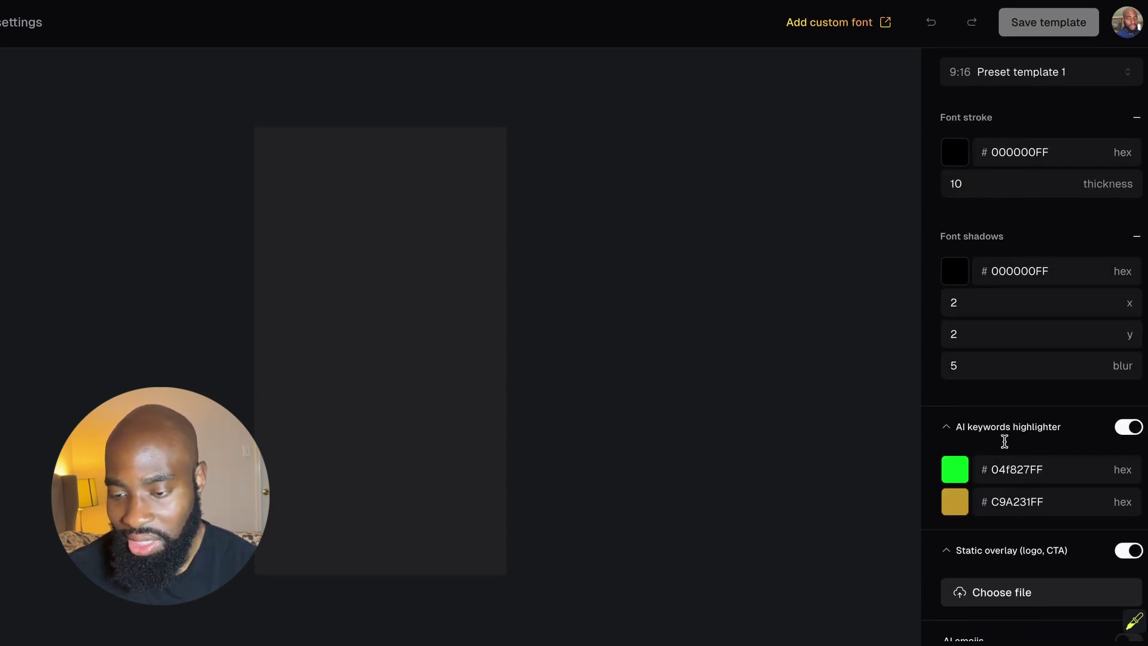
pyautogui.scroll(-1, 1007, 447)
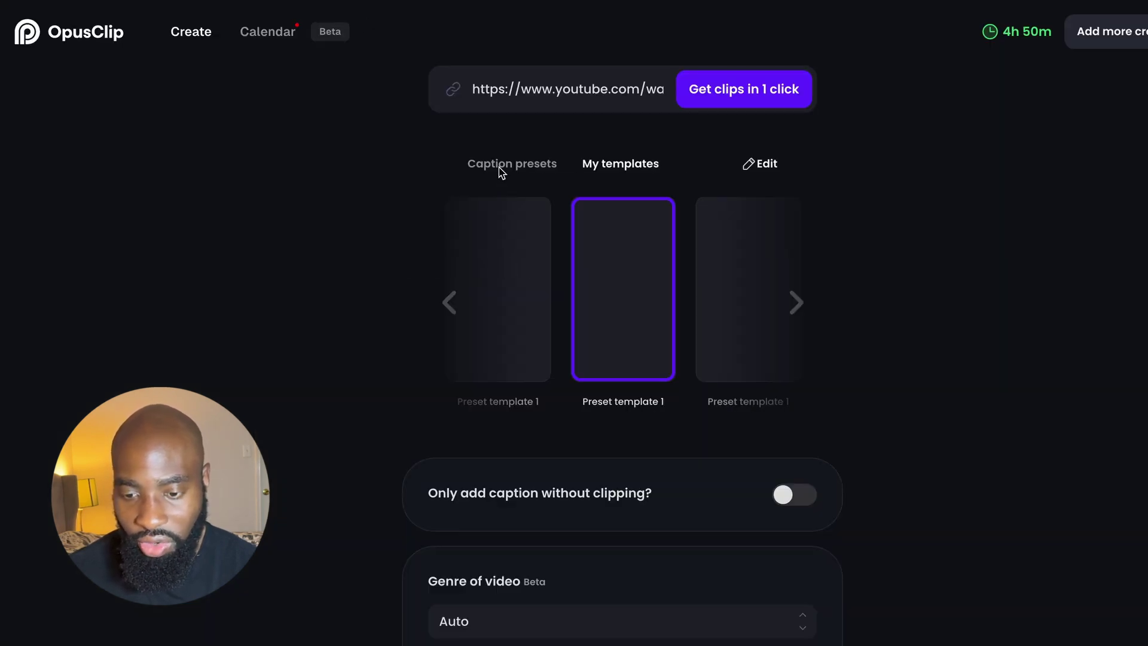
# - Select the Beasty caption preset for the clips
pyautogui.click(501, 169)
pyautogui.click(796, 302)
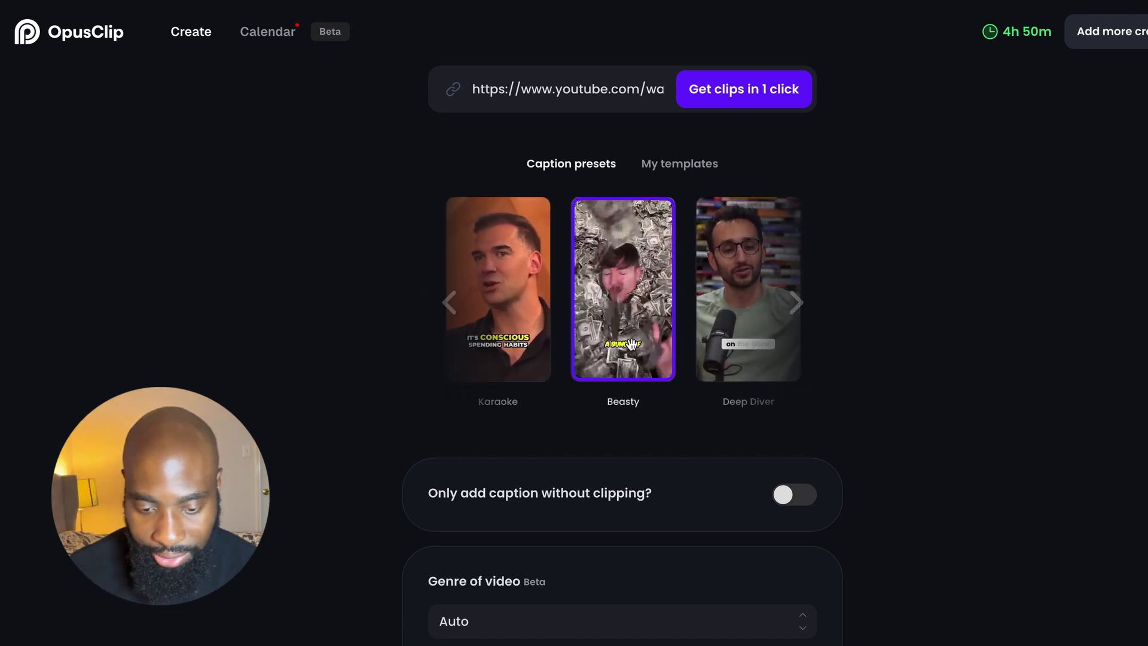
pyautogui.scroll(-2, 447, 420)
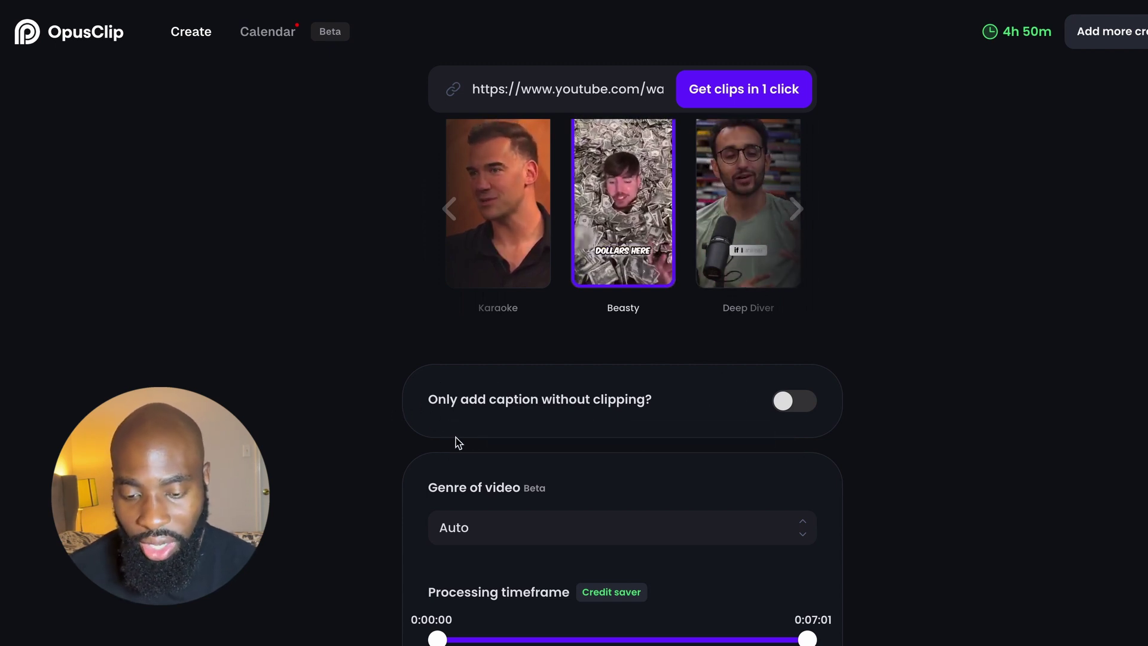
pyautogui.click(794, 412)
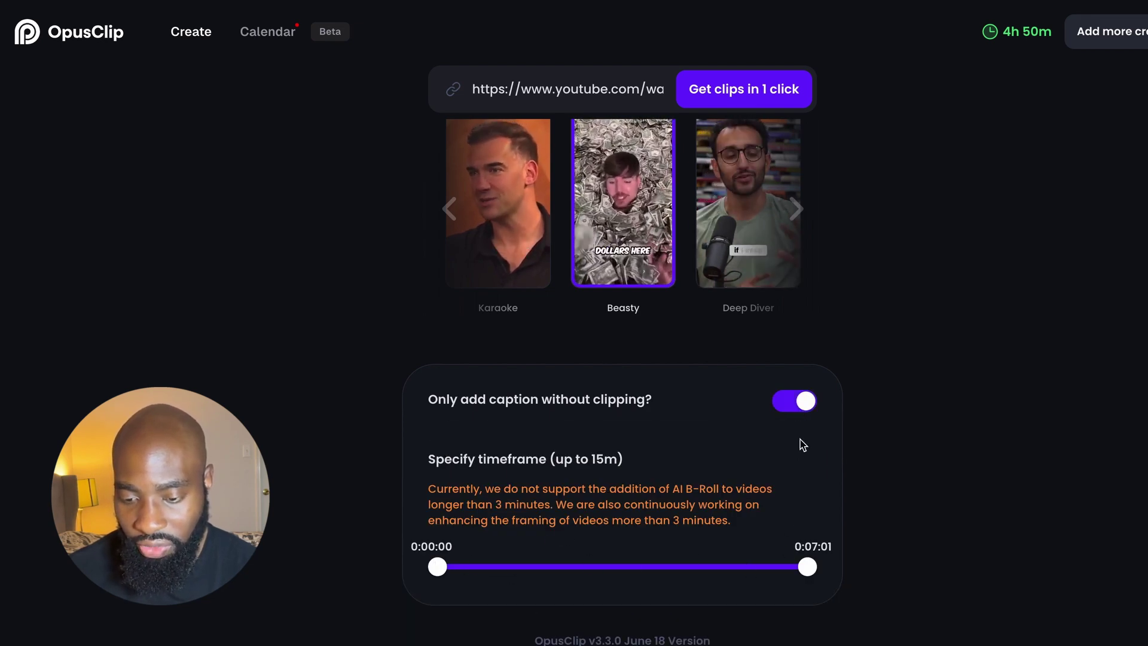
pyautogui.click(800, 402)
# - Limit the processing timeframe of the video to the range from 0:00:31 to 0:06:32
pyautogui.scroll(-5, 607, 431)
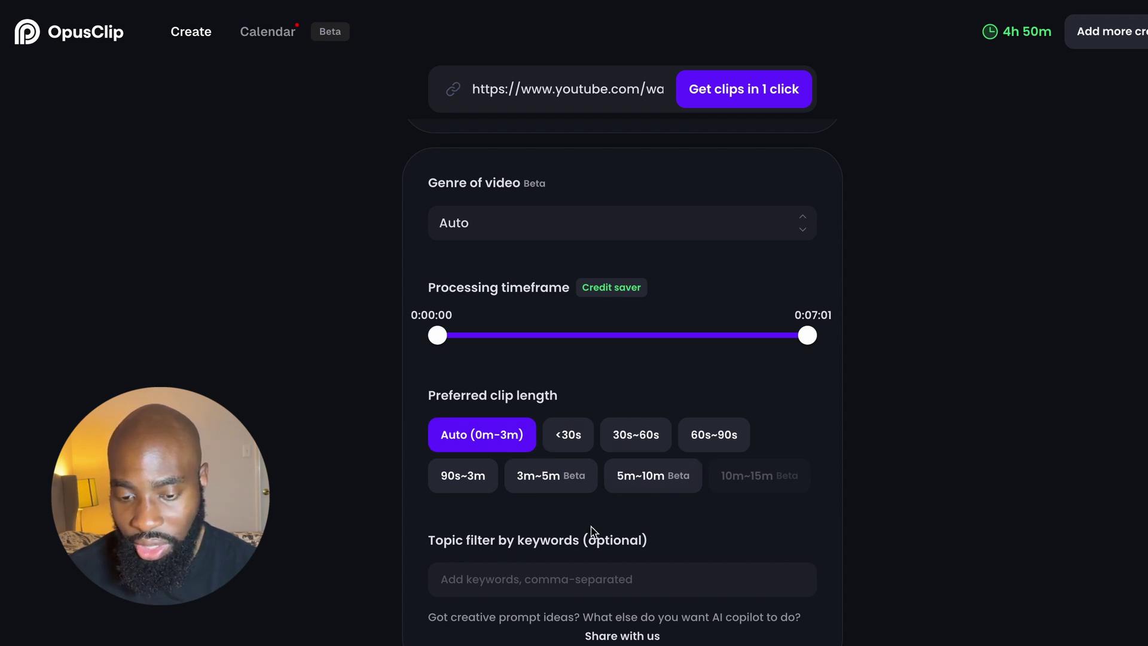
pyautogui.moveTo(441, 346); pyautogui.dragTo(469, 350)
pyautogui.moveTo(808, 338); pyautogui.dragTo(784, 343)
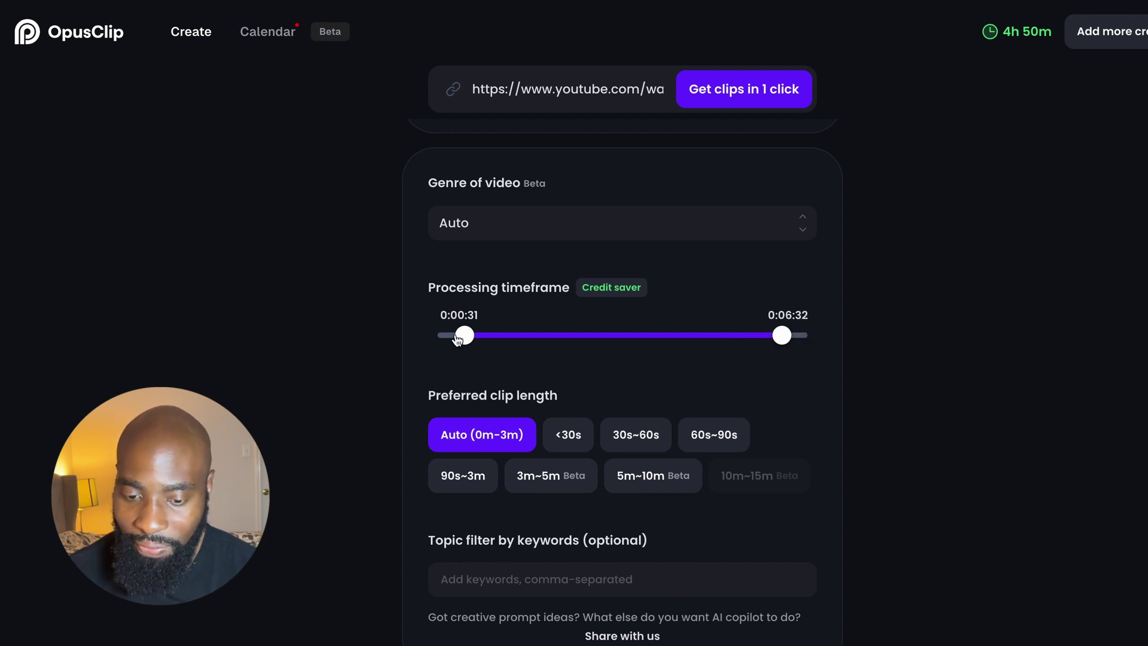
# - Set the preferred clip lengths to <30s and 30s~60s, and filter the topics by the keyword "social media"
pyautogui.scroll(-1, 591, 374)
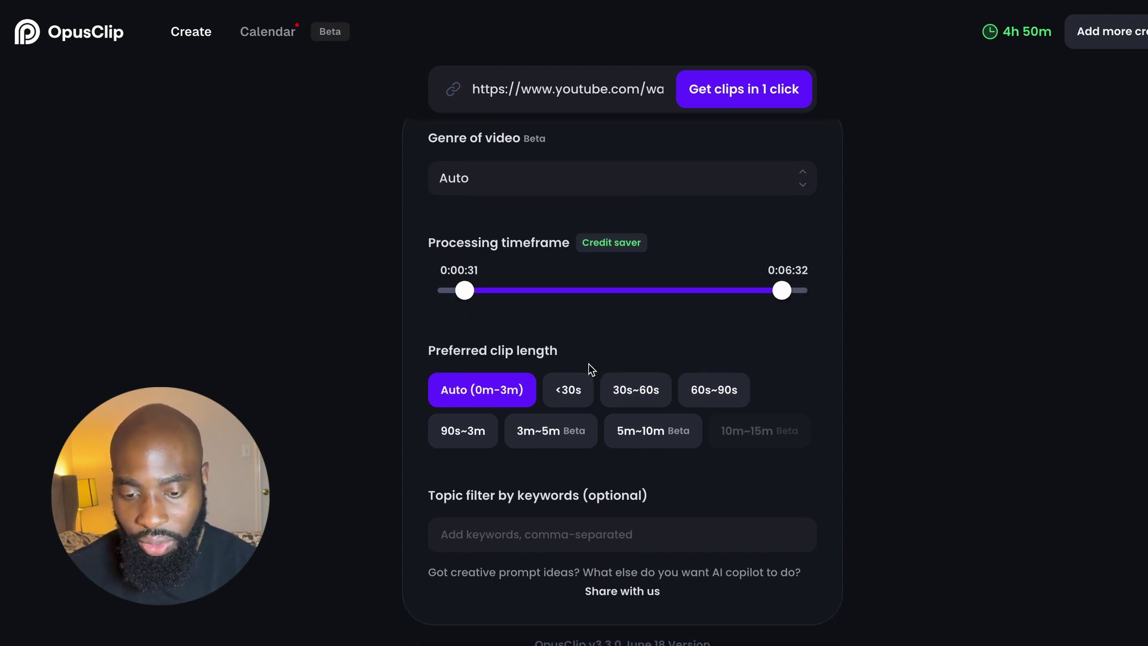
pyautogui.scroll(-1, 600, 327)
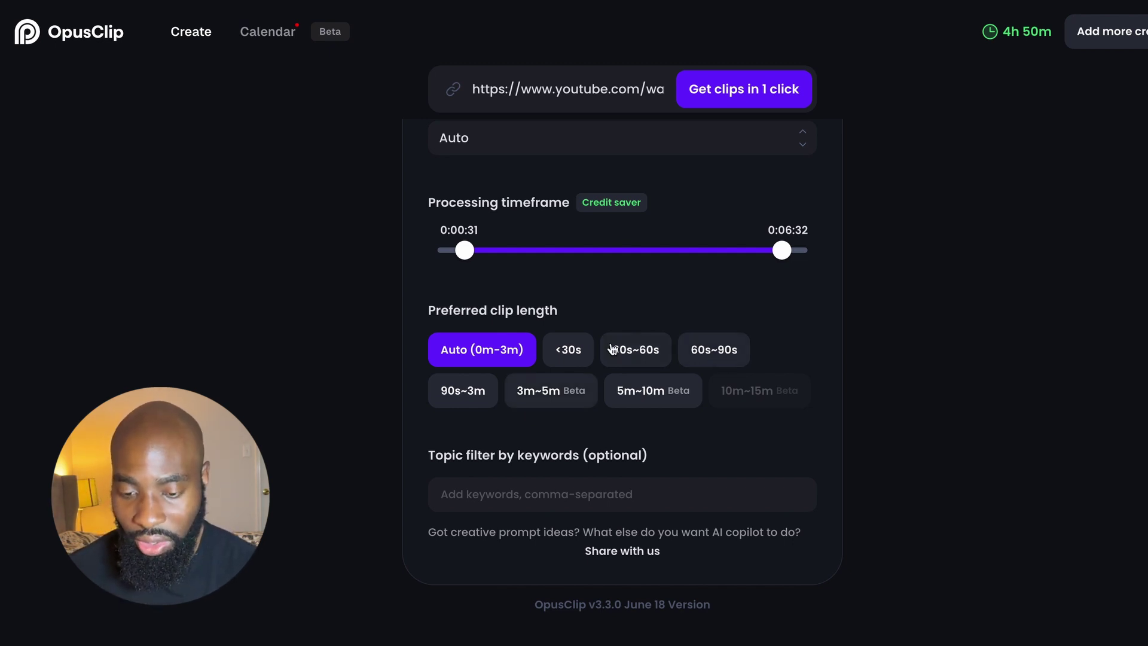
pyautogui.click(634, 357)
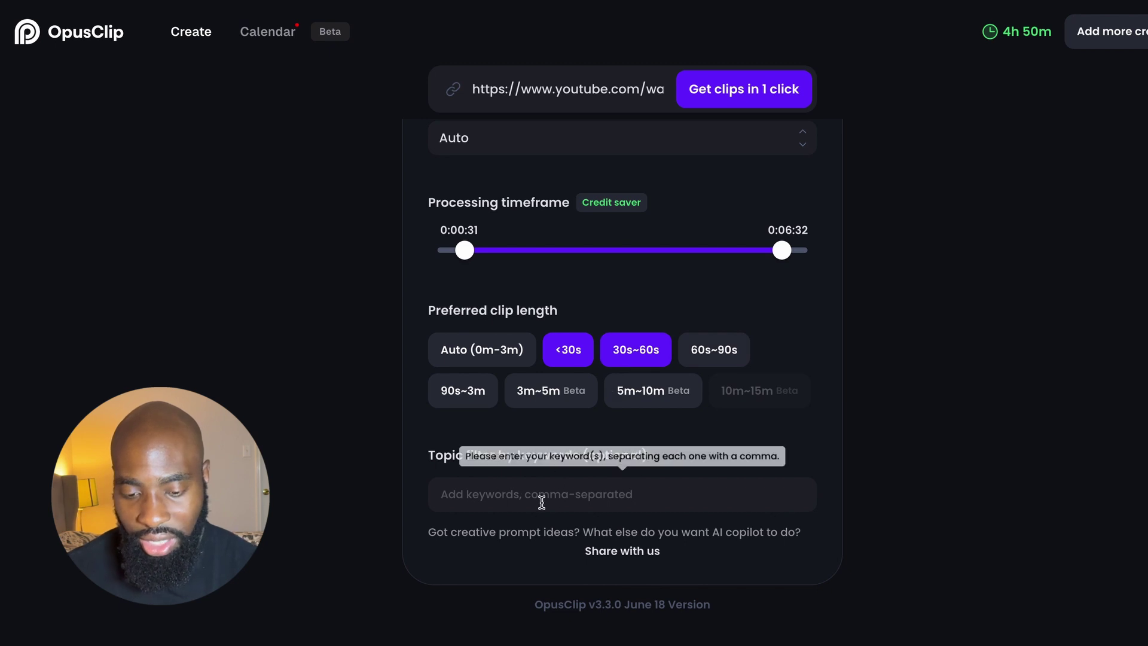
pyautogui.click(463, 501)
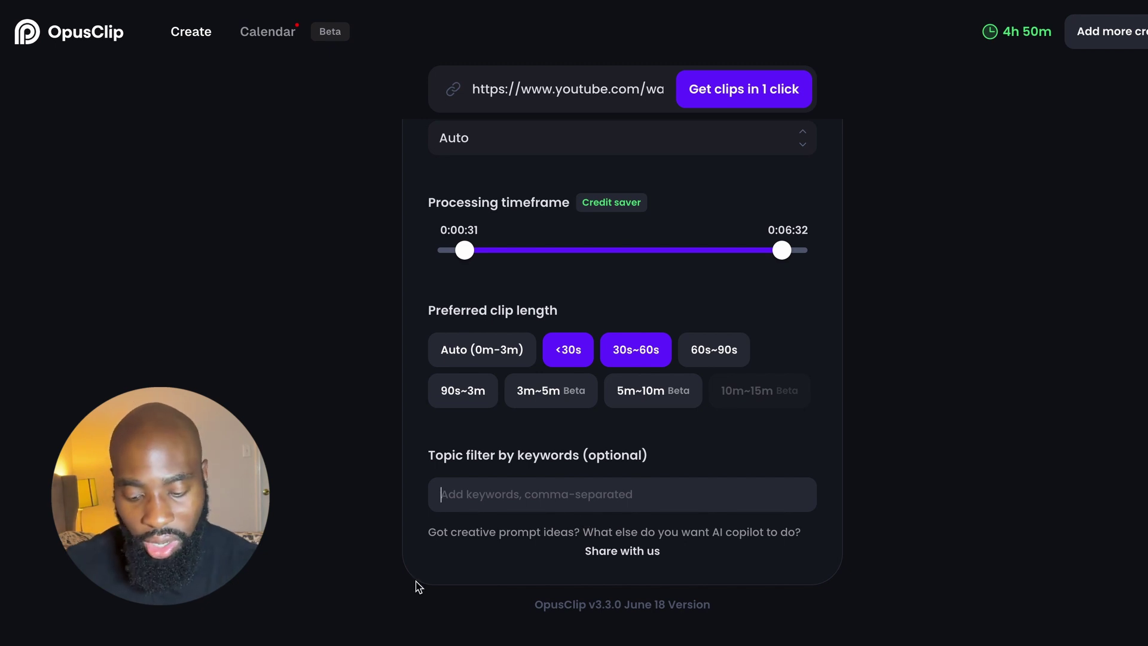
pyautogui.write('social media')
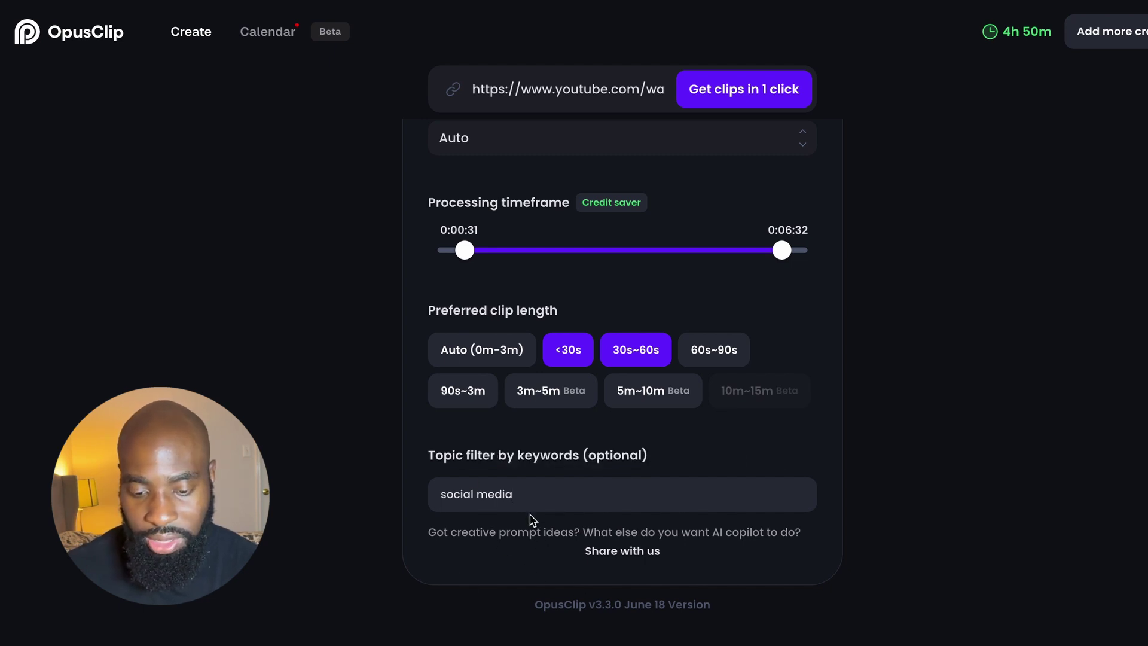
# - Remove the topic filter keyword and start generating the clips from the video
pyautogui.moveTo(521, 494); pyautogui.dragTo(435, 494)
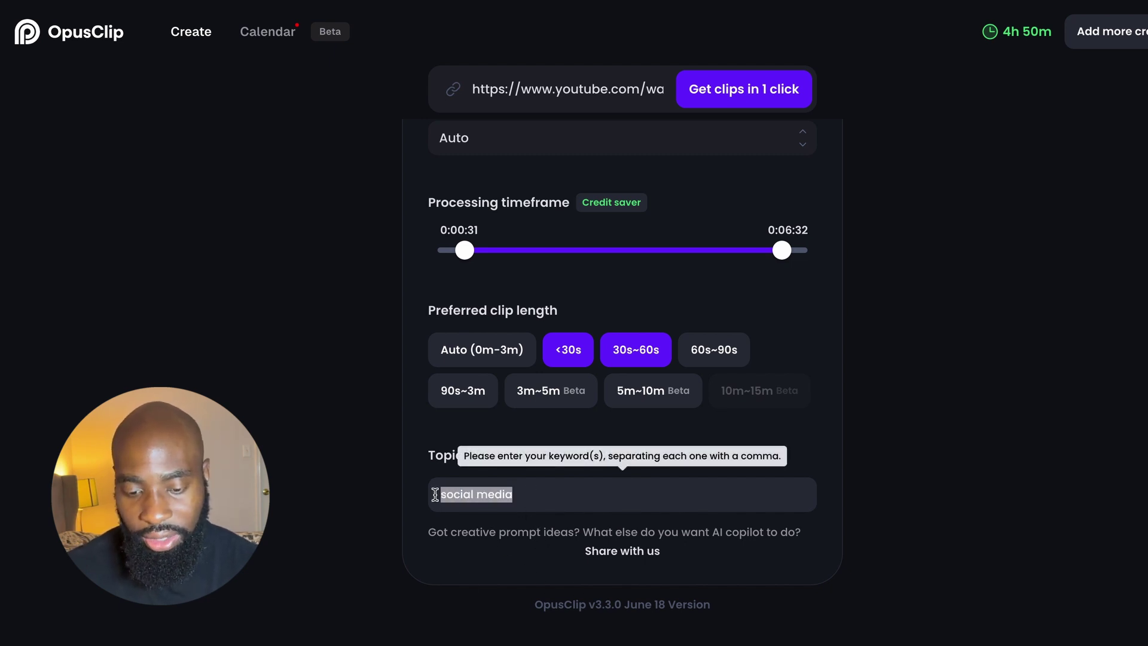
pyautogui.click(508, 493)
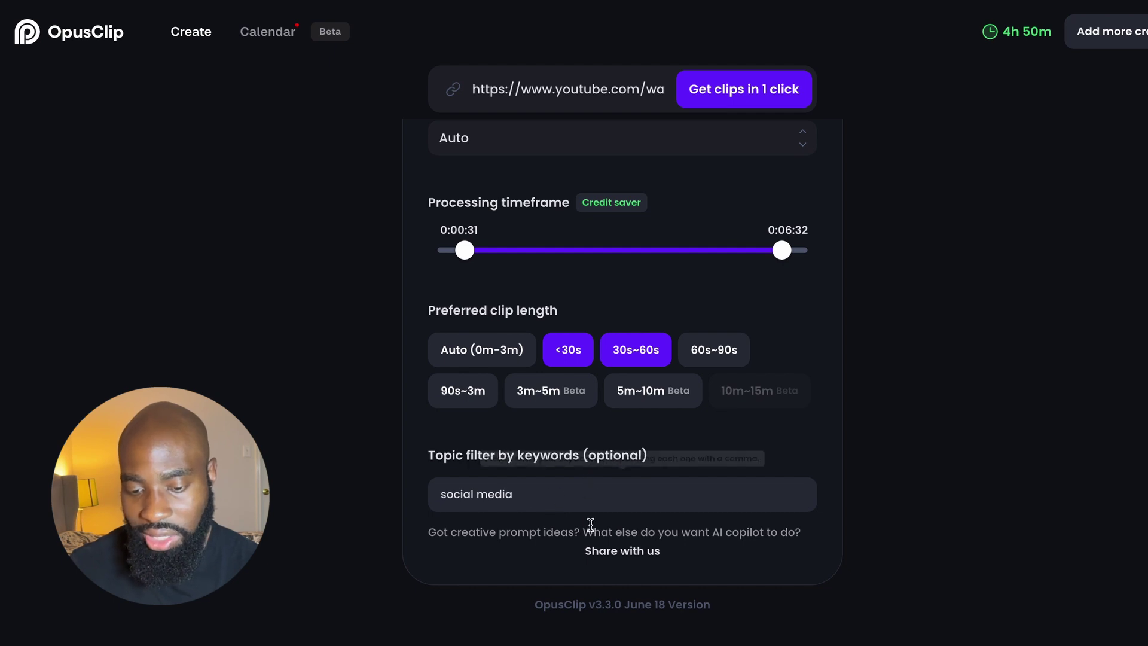
pyautogui.tripleClick(550, 504)
pyautogui.press('BackSpace')
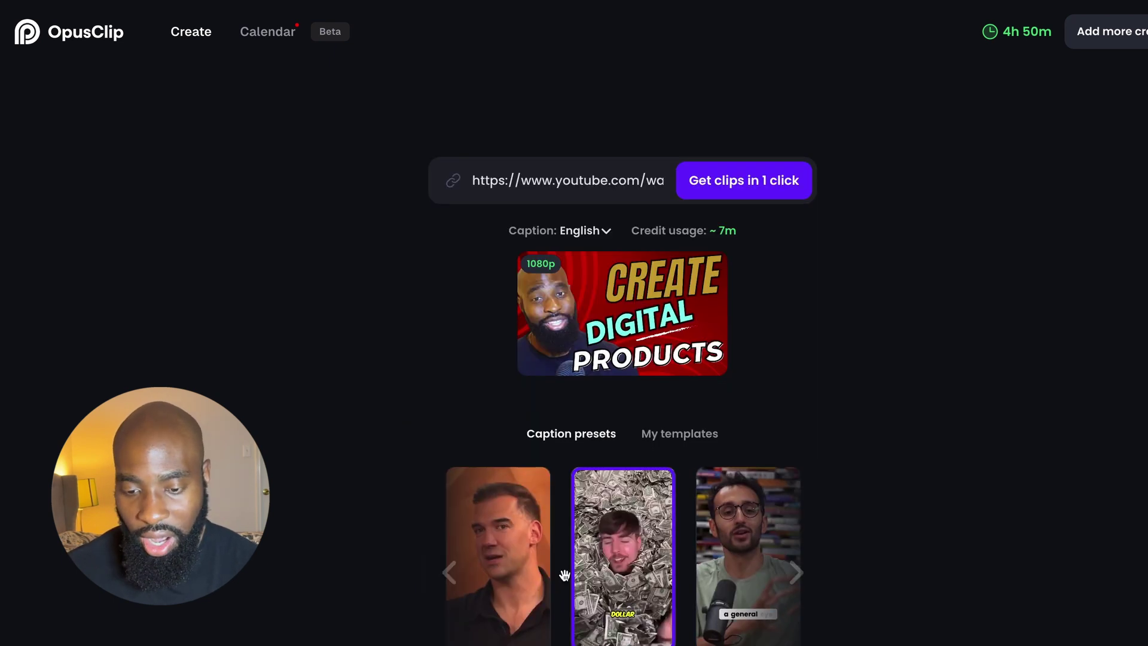
pyautogui.scroll(1, 565, 575)
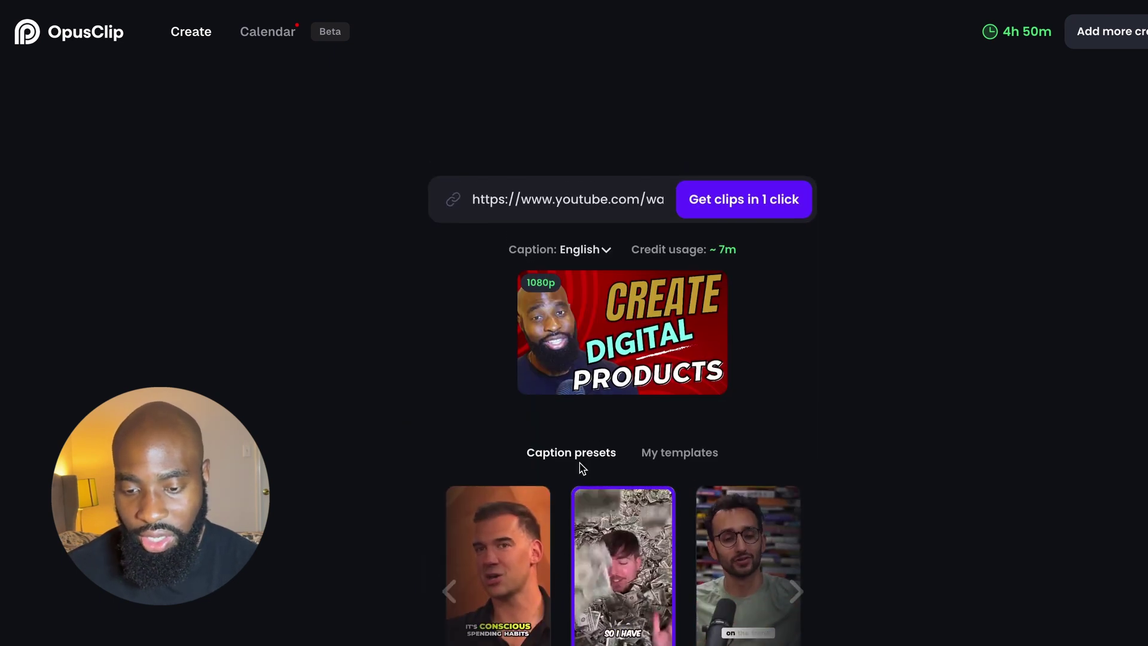
pyautogui.click(738, 203)
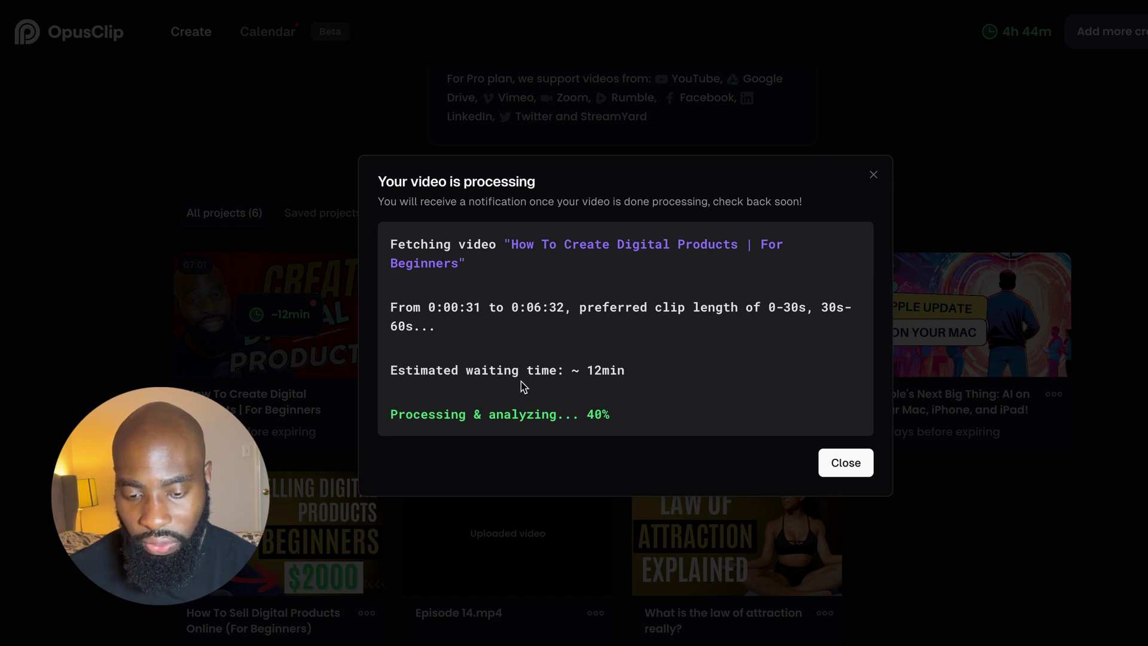
# - Check the estimated waiting time and analysis progress of the video, and dismiss the processing notice
pyautogui.moveTo(628, 374); pyautogui.dragTo(539, 375)
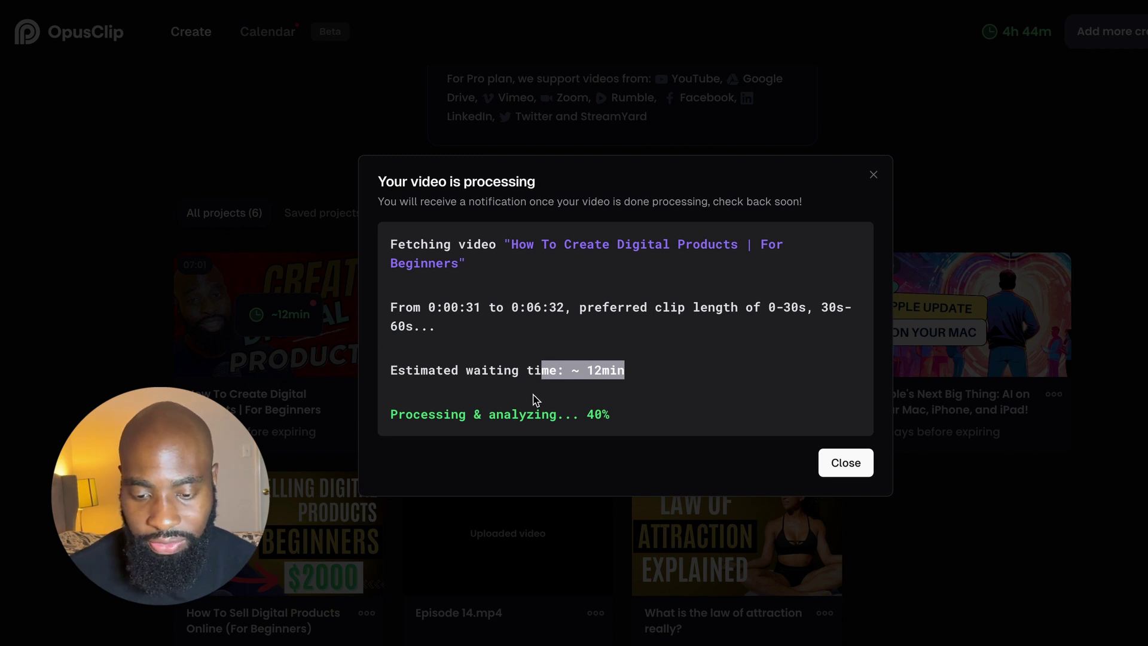
pyautogui.moveTo(443, 415); pyautogui.dragTo(674, 420)
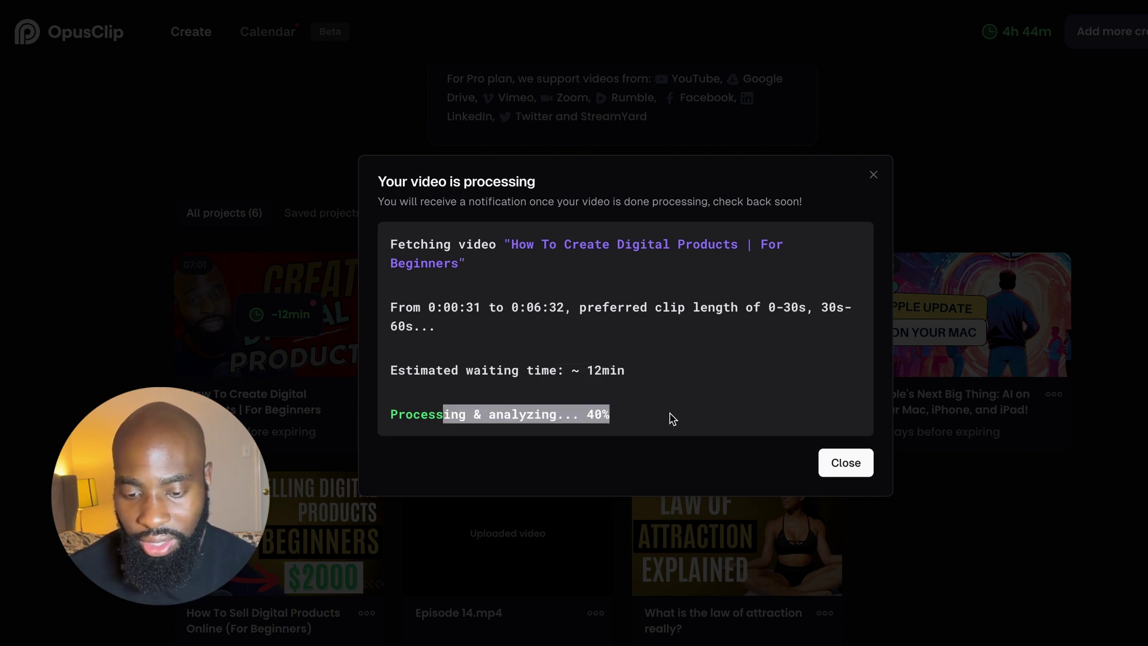
pyautogui.click(670, 417)
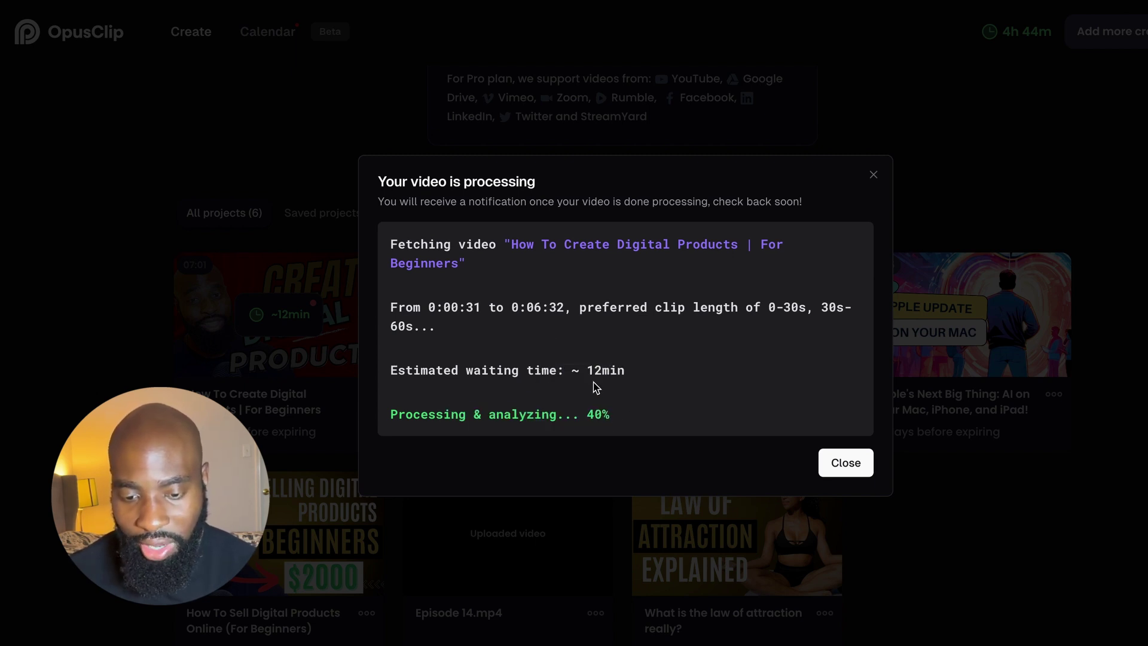
pyautogui.click(873, 178)
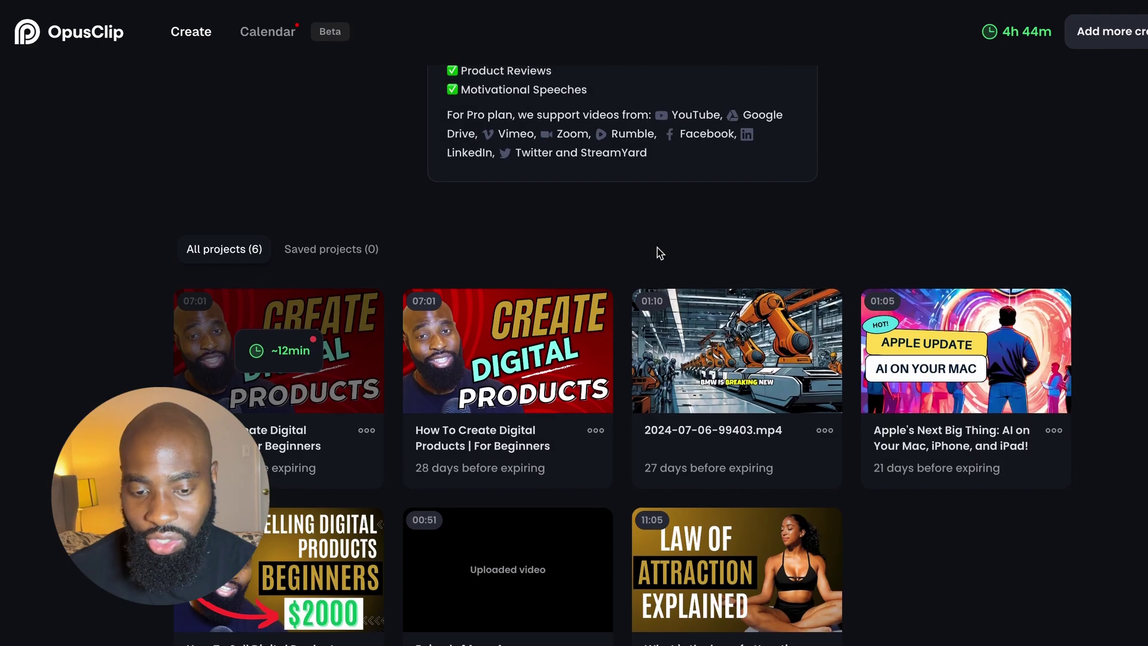
# - Open the already processed project "How To Create Digital Products | For Beginners" and look through its ranked clips
pyautogui.click(496, 348)
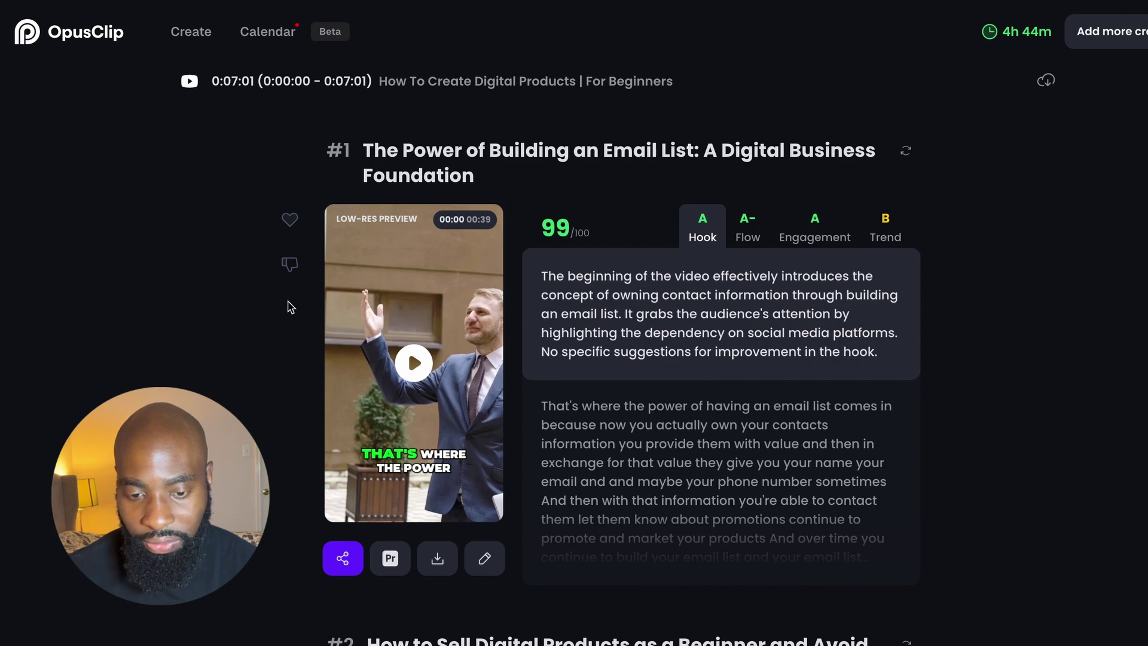
pyautogui.scroll(-12, 228, 315)
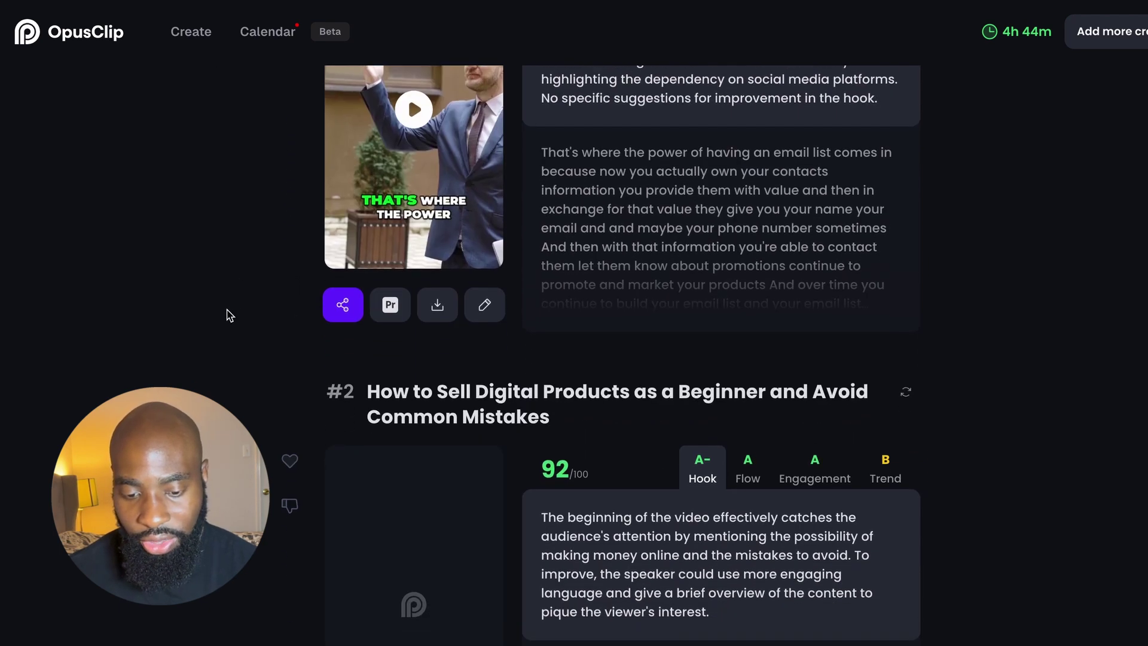
pyautogui.scroll(-15, 227, 315)
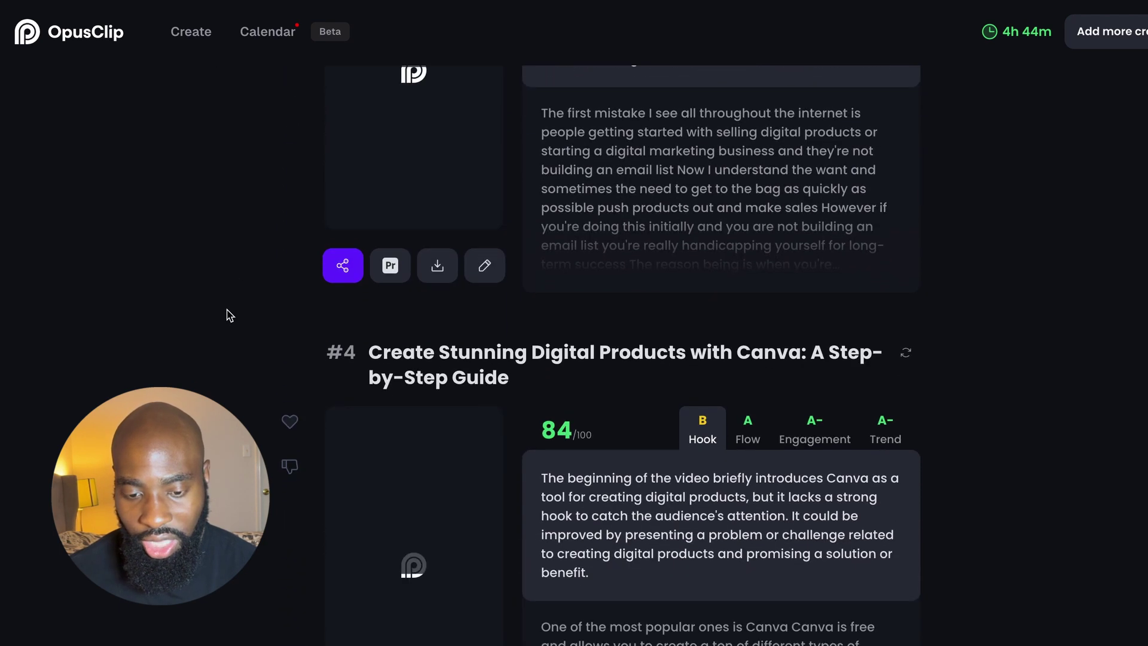
pyautogui.scroll(-20, 228, 315)
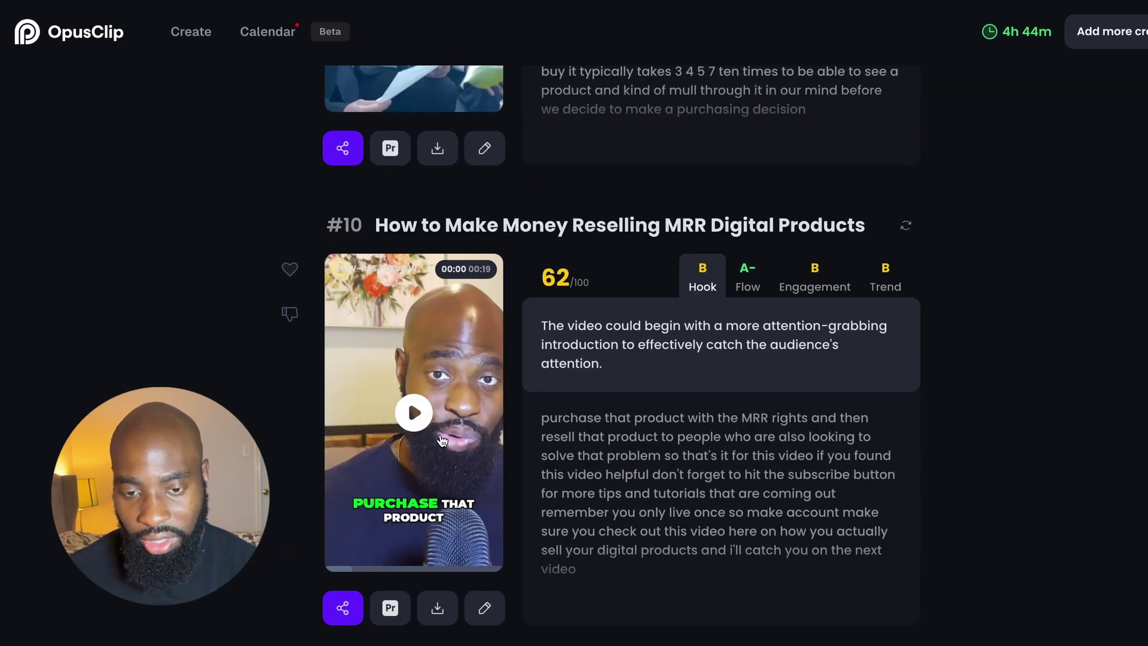
pyautogui.scroll(3, 442, 441)
pyautogui.scroll(20, 441, 440)
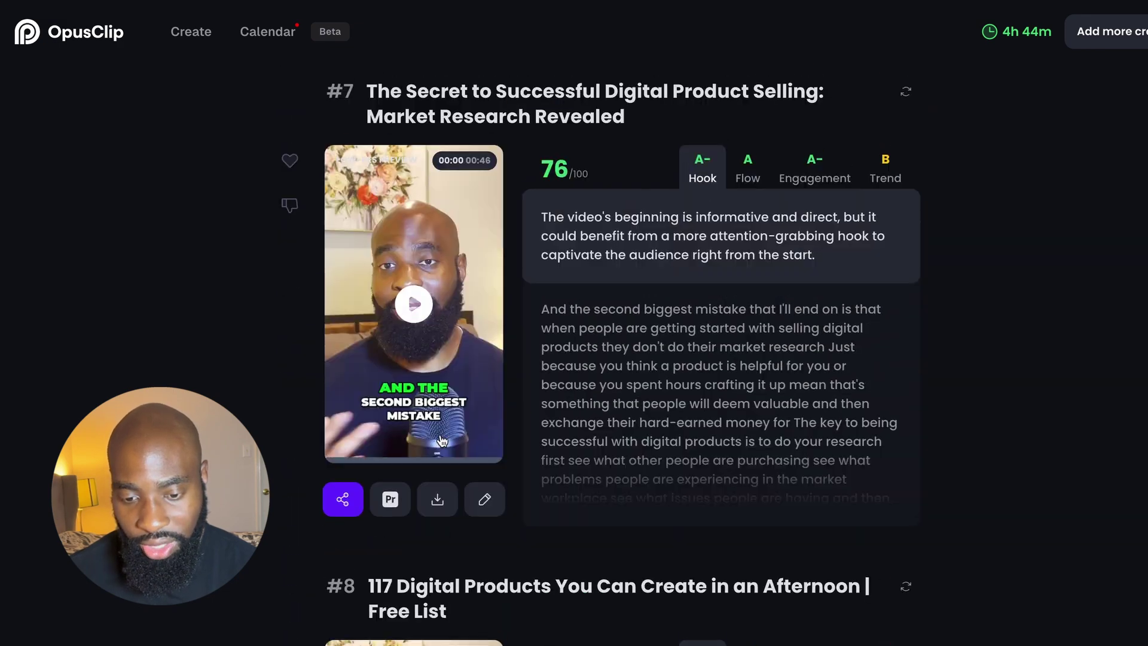
pyautogui.scroll(20, 441, 440)
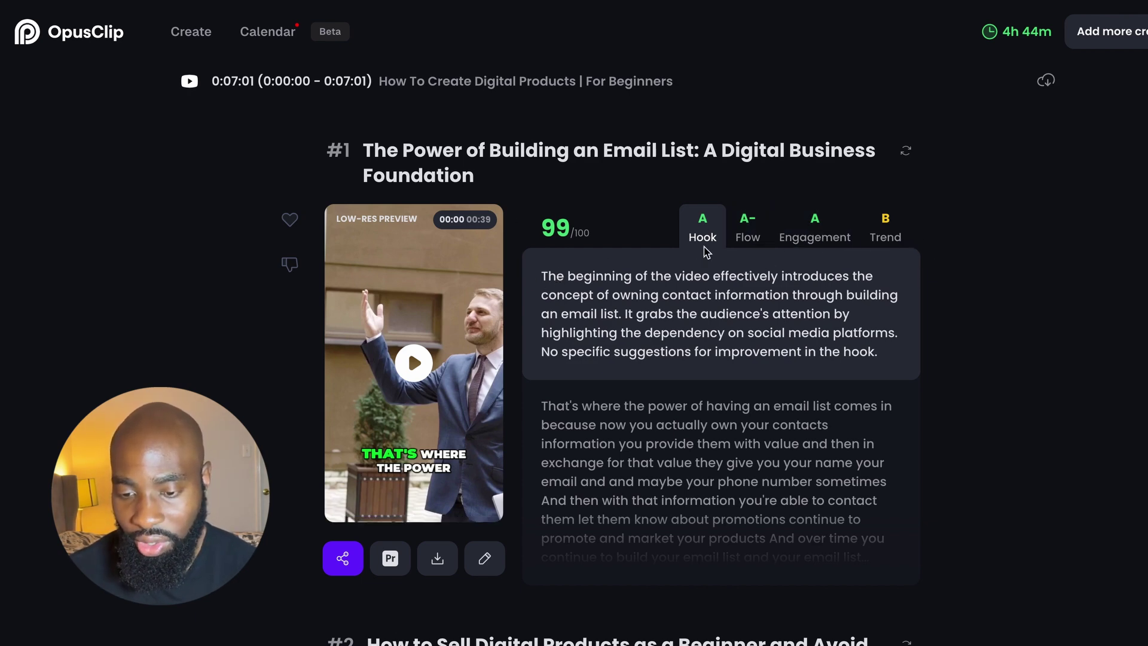
# - Read the Flow, Engagement, Trend and Hook feedback for clip #1, "The Power of Building an Email List: A Digital Business Foundation"
pyautogui.click(756, 239)
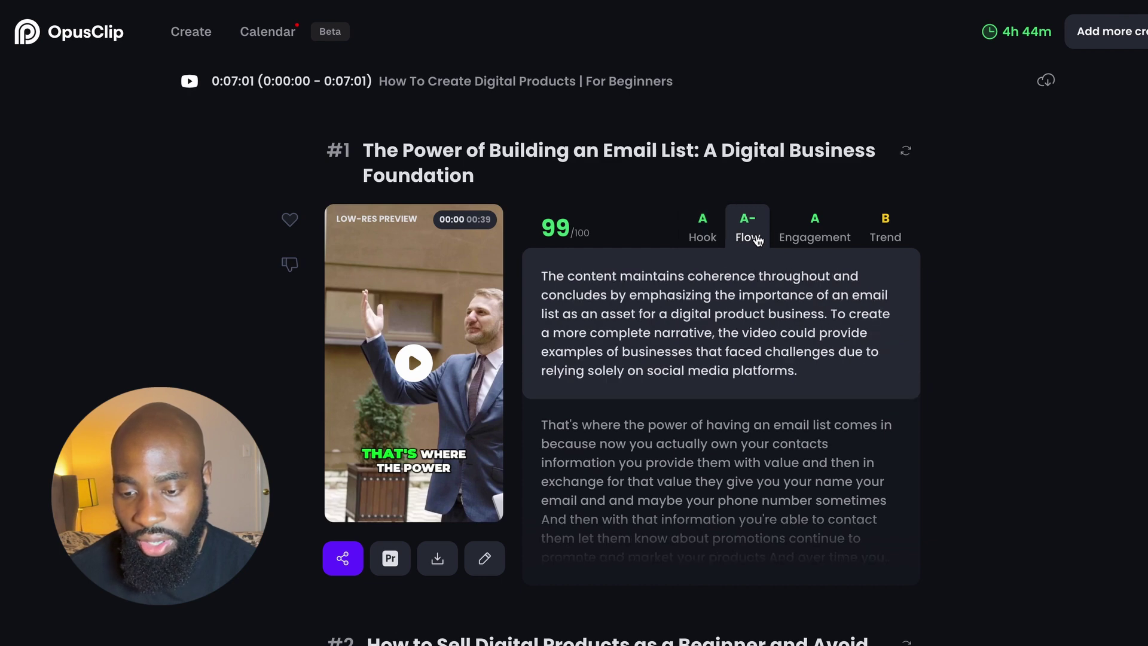
pyautogui.click(816, 239)
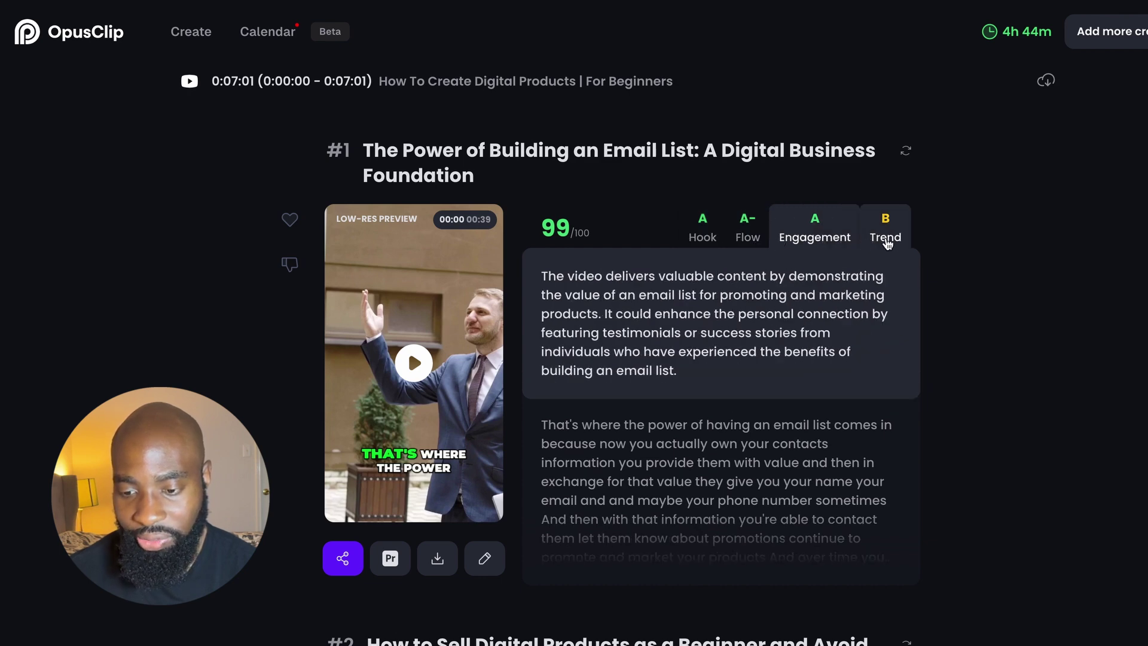
pyautogui.click(888, 241)
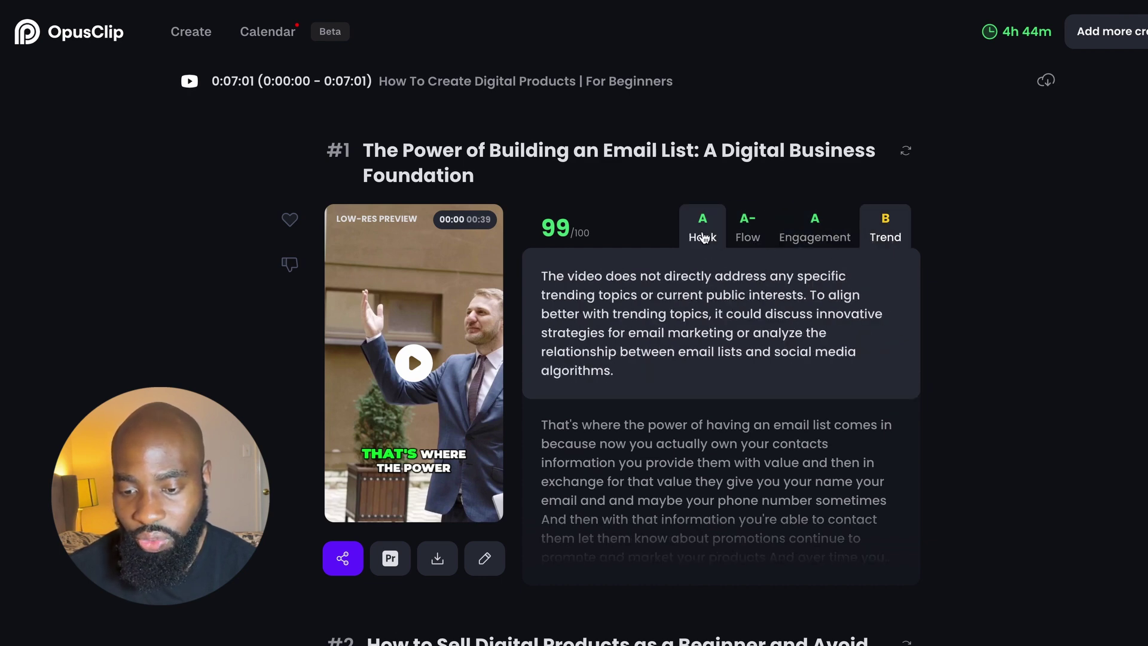
pyautogui.click(705, 239)
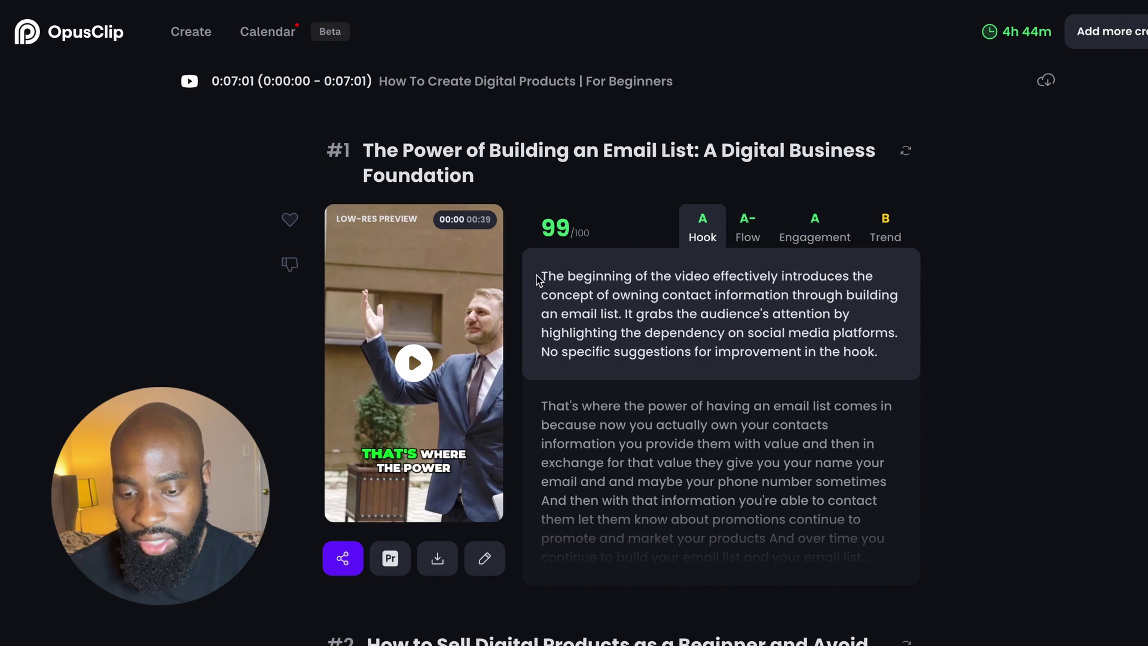
pyautogui.moveTo(543, 276); pyautogui.dragTo(874, 356)
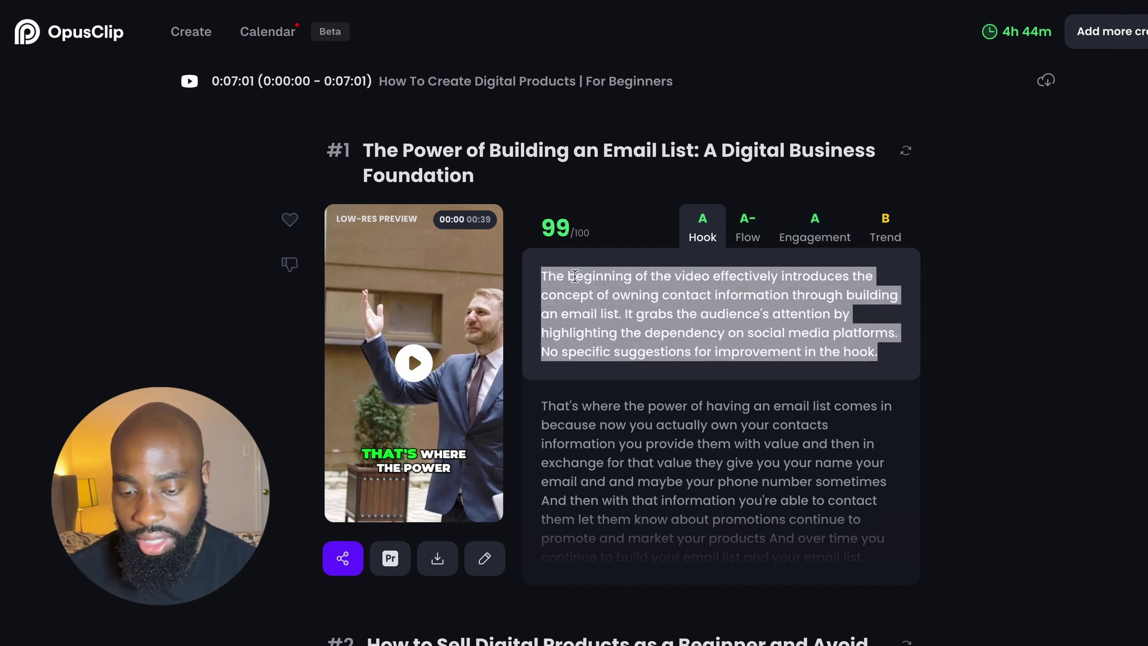
pyautogui.click(360, 325)
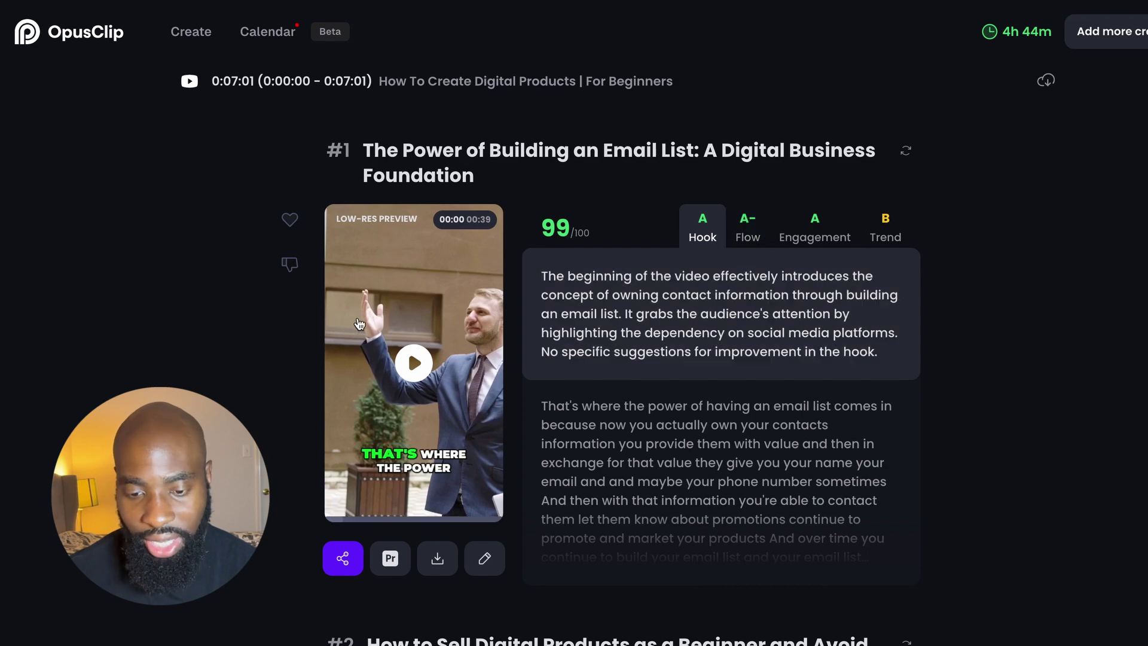
# - Compare the durations and scores of the generated clips from #1 down to #10
pyautogui.scroll(-1, 395, 329)
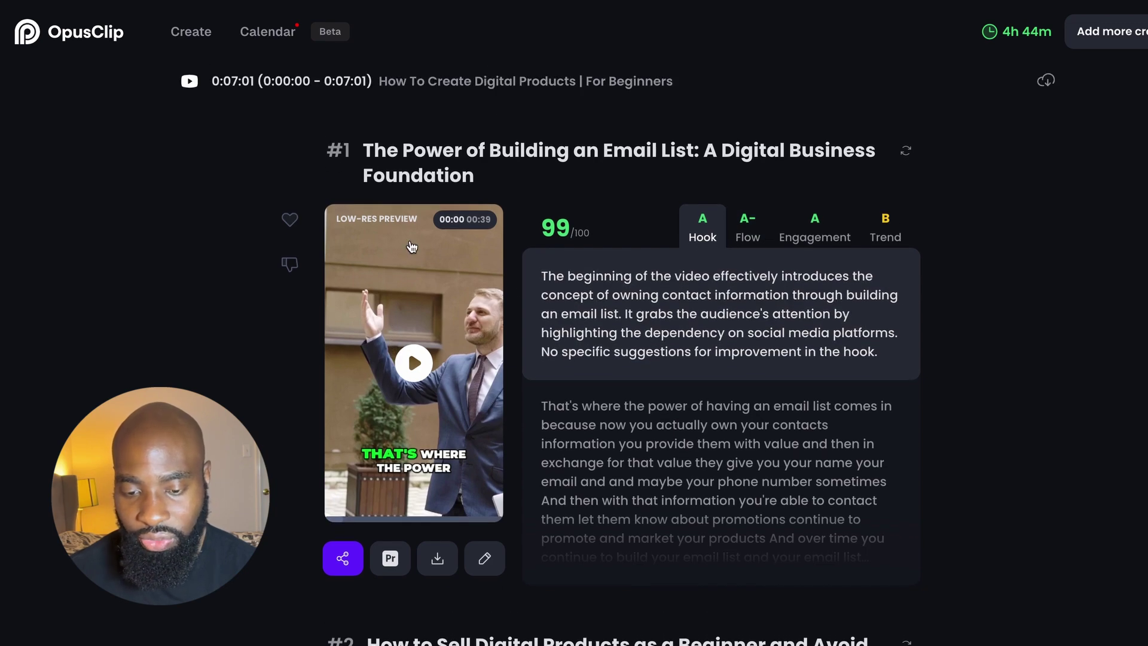
pyautogui.scroll(-1, 460, 349)
pyautogui.scroll(-20, 463, 350)
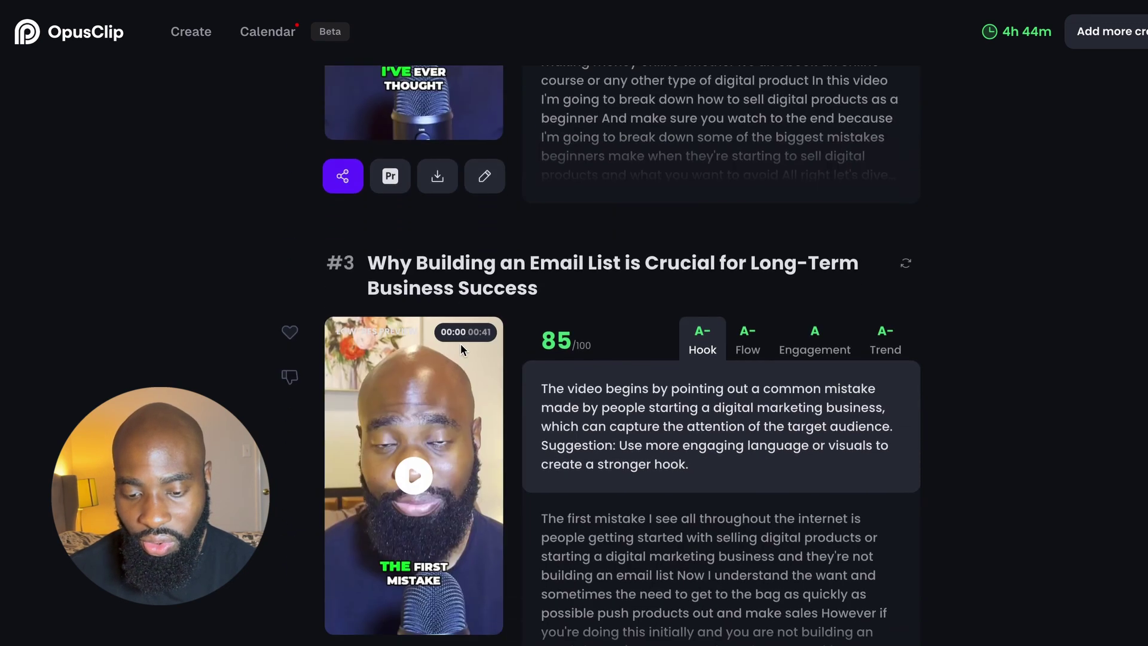
pyautogui.scroll(-15, 461, 350)
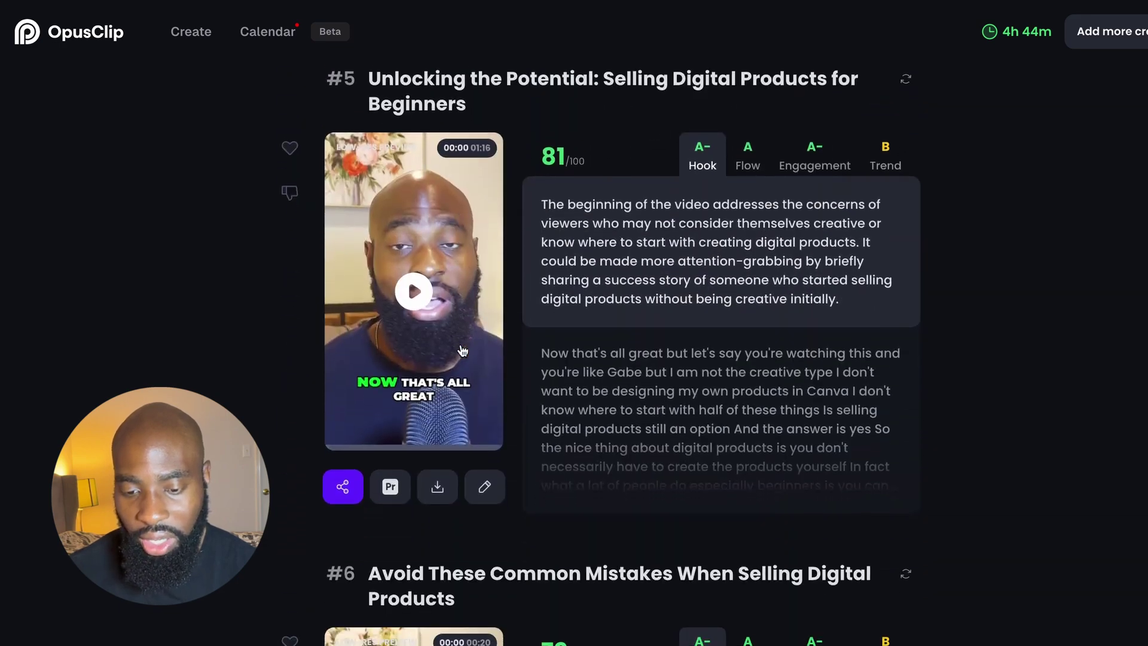
pyautogui.scroll(-15, 462, 351)
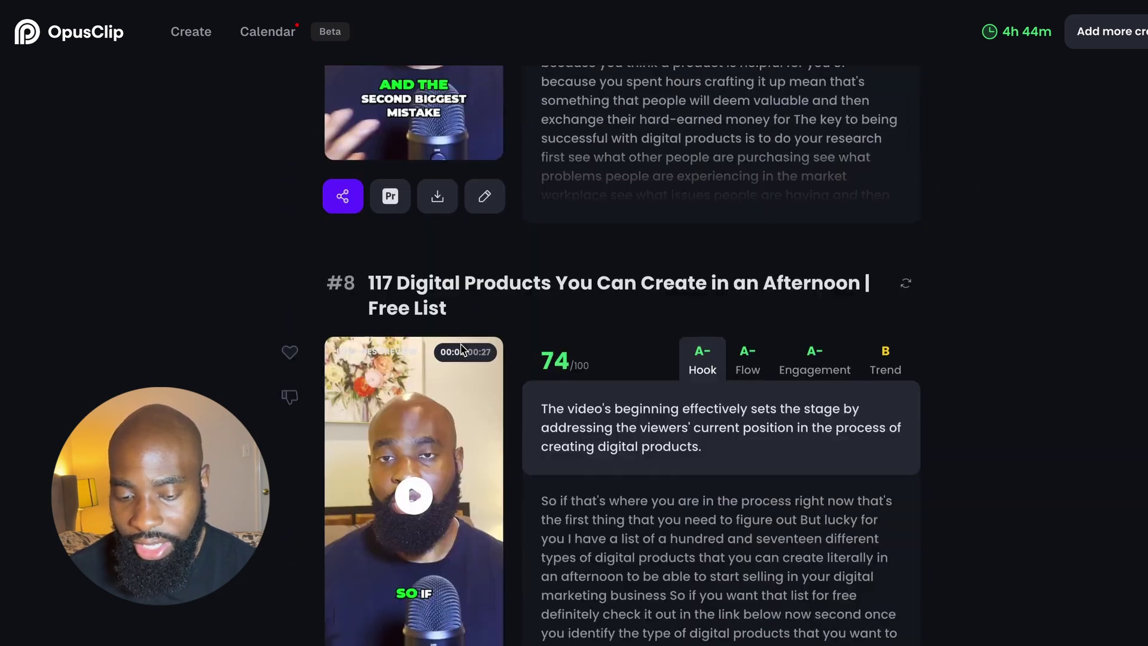
pyautogui.scroll(-10, 462, 350)
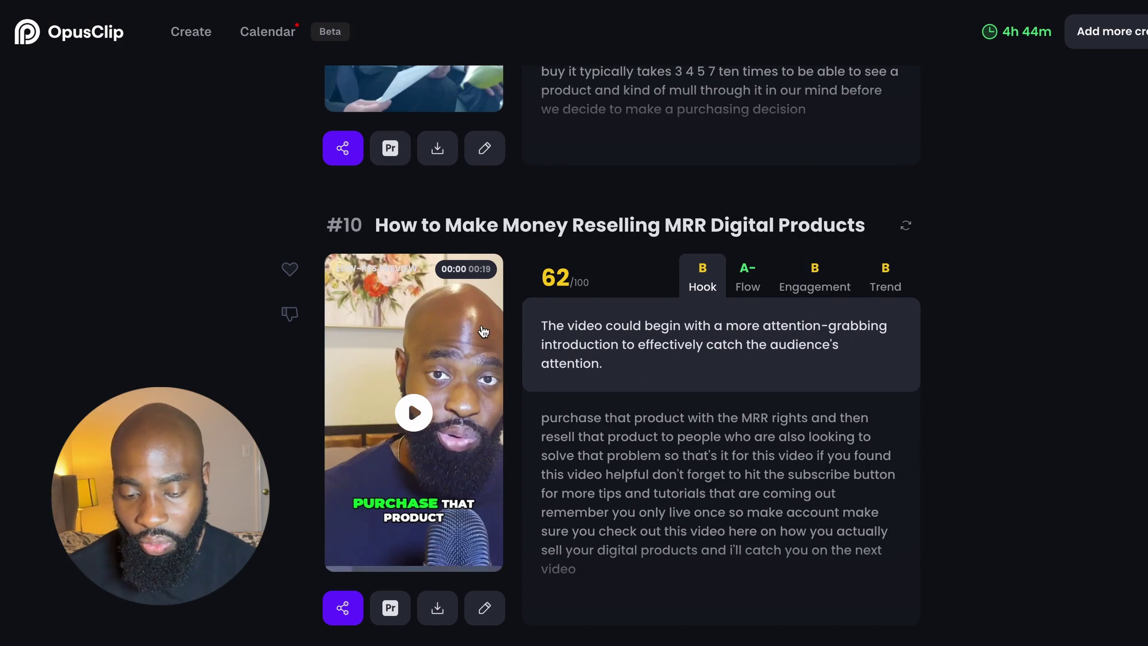
pyautogui.scroll(20, 484, 331)
pyautogui.scroll(8, 484, 332)
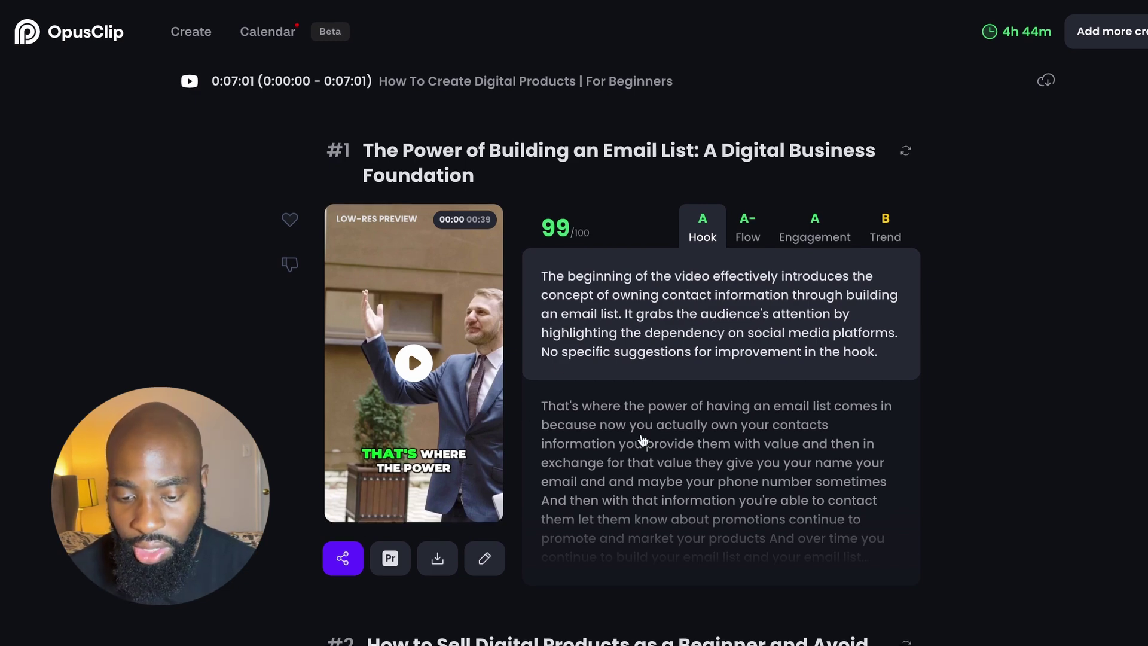
# - Expand the full transcript of clip #1 and read it through to its end
pyautogui.scroll(-2, 646, 362)
pyautogui.click(630, 338)
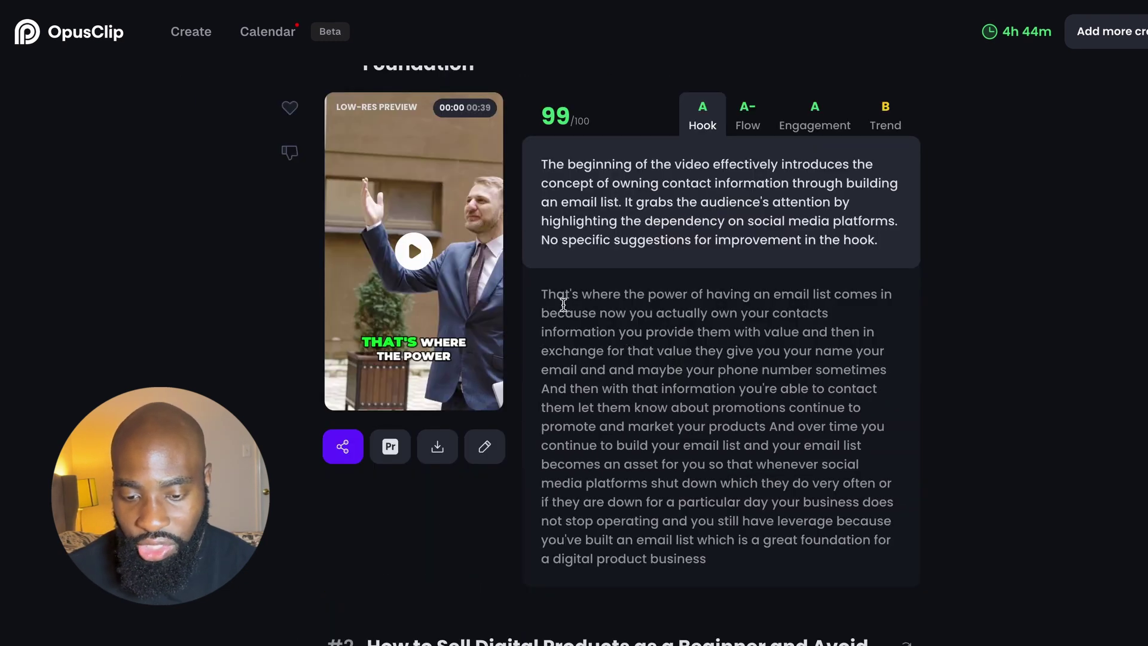
pyautogui.moveTo(543, 293); pyautogui.dragTo(782, 571)
pyautogui.click(728, 498)
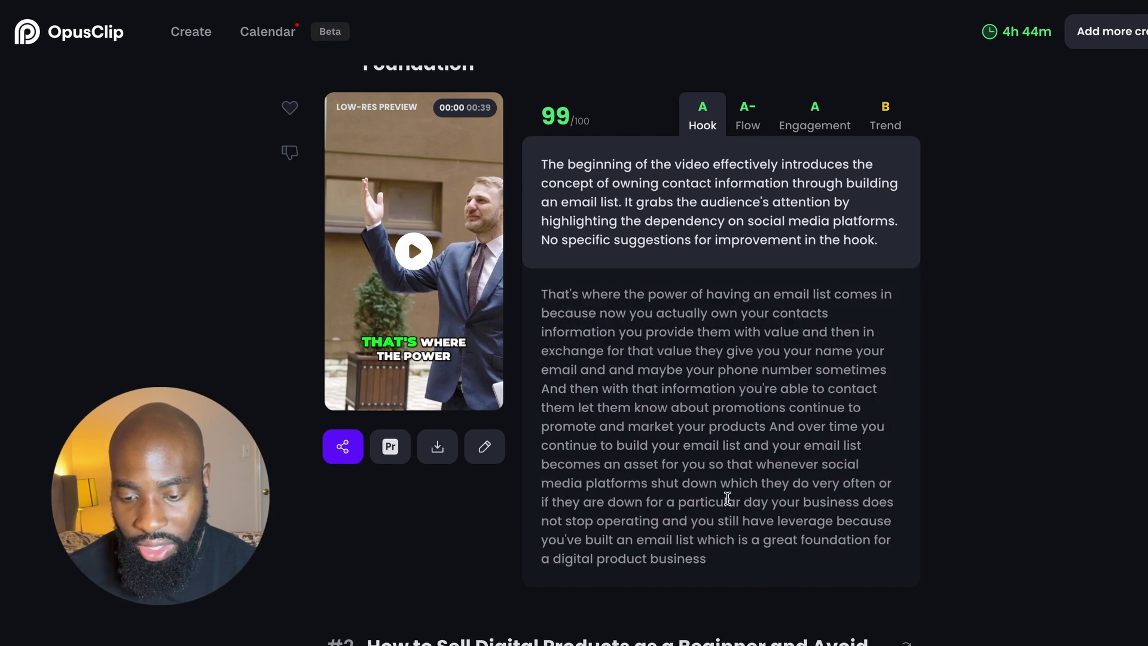
pyautogui.scroll(-7, 658, 482)
pyautogui.scroll(4, 655, 461)
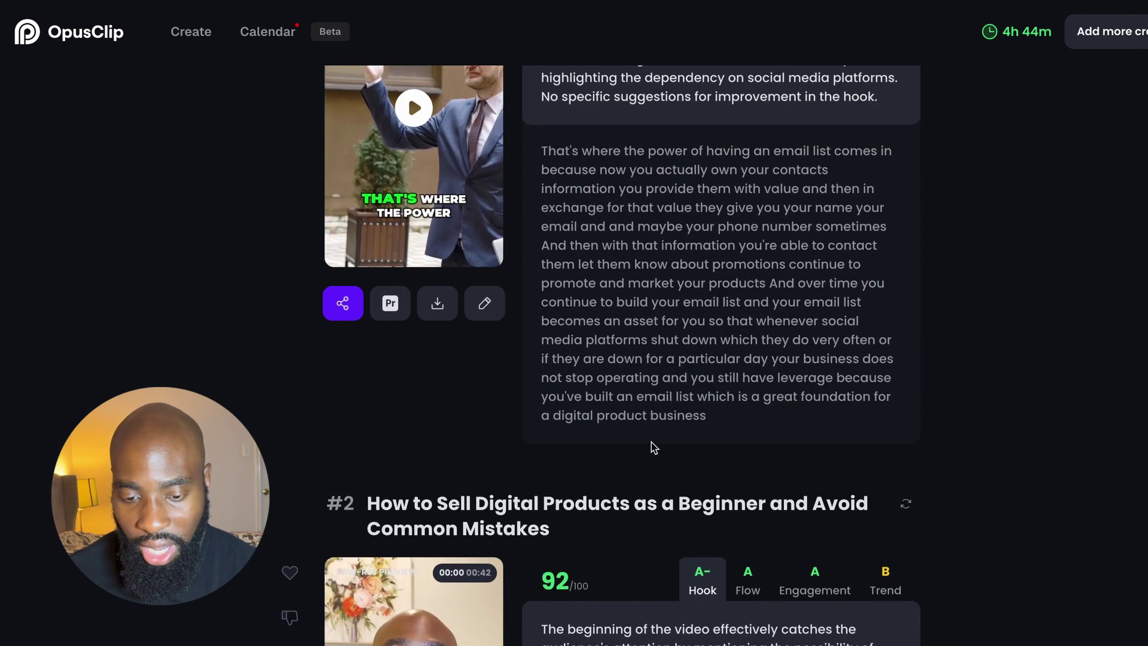
pyautogui.scroll(4, 653, 448)
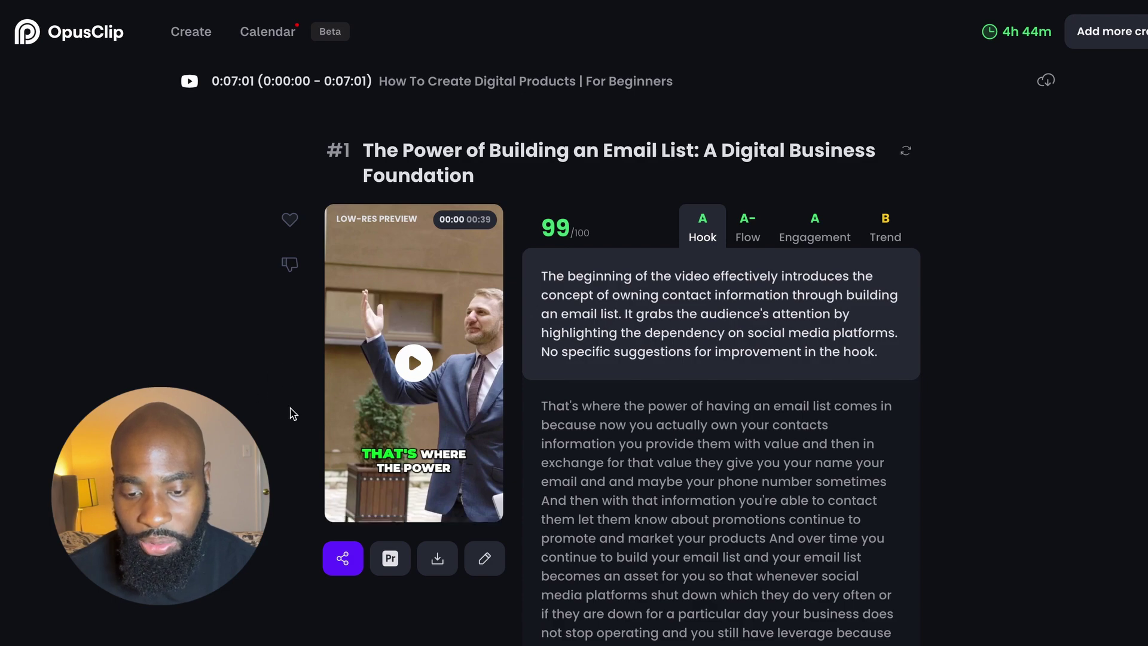
# - Mark clip #1 as liked and look through the clips ranked below it
pyautogui.scroll(-8, 294, 412)
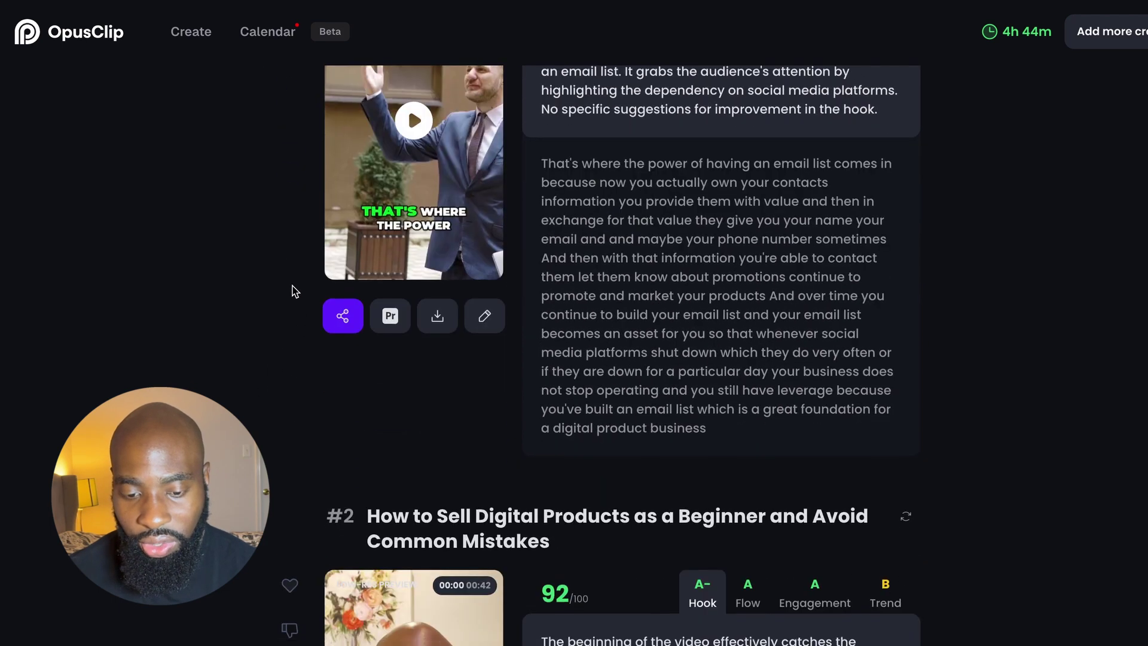
pyautogui.scroll(7, 294, 292)
pyautogui.scroll(-1, 335, 227)
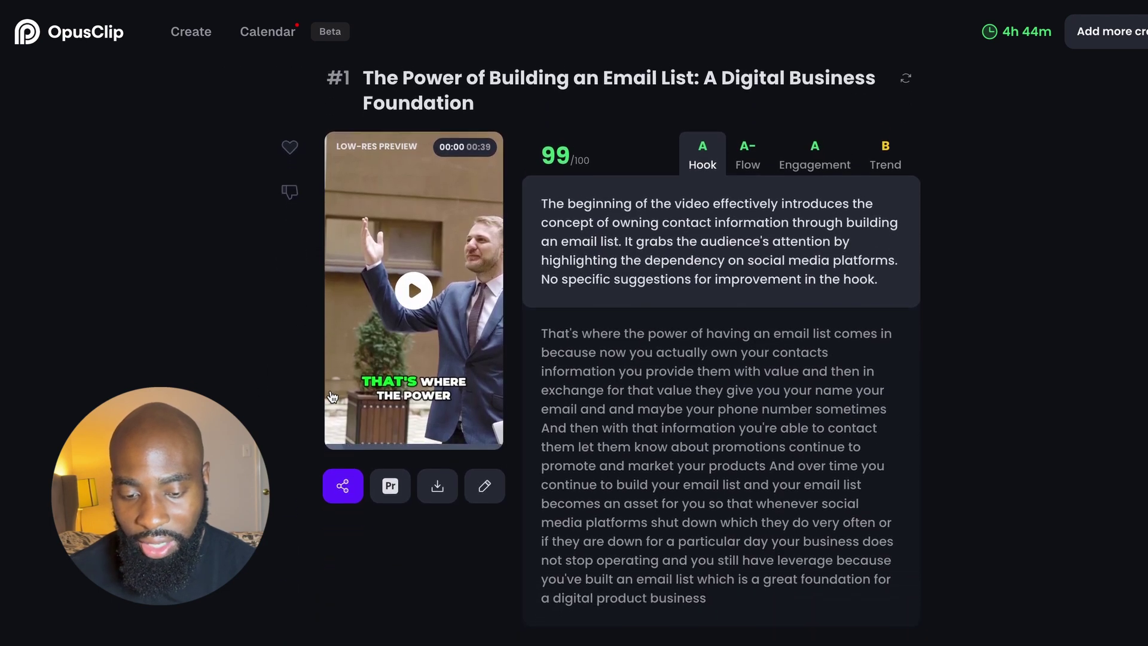
pyautogui.scroll(1, 339, 215)
pyautogui.click(289, 198)
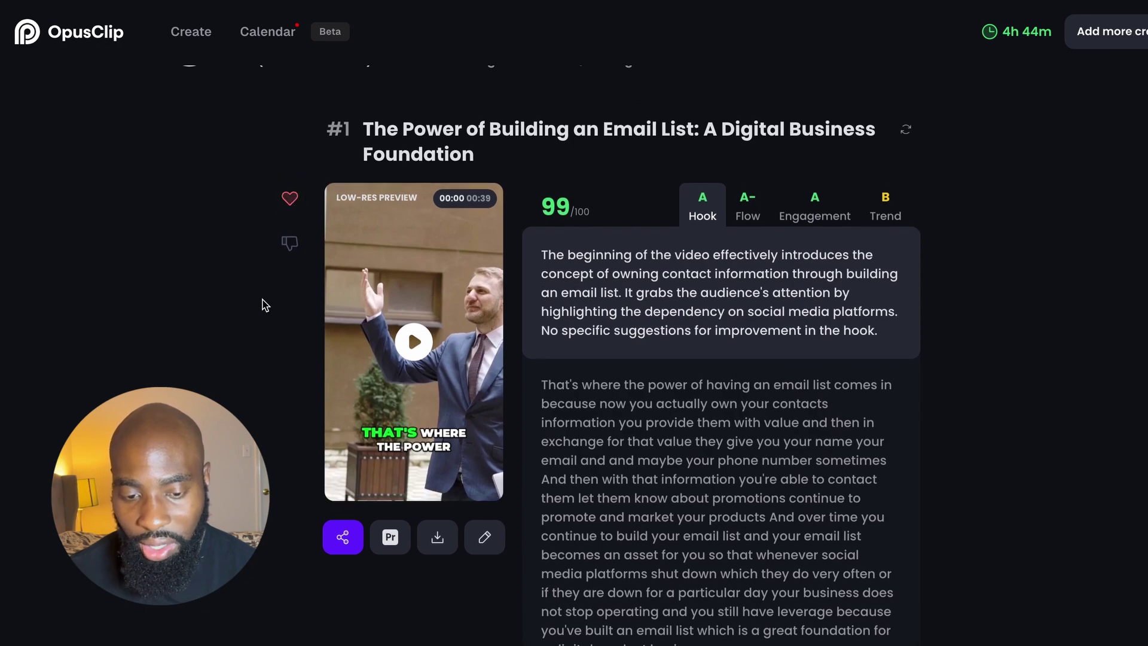
pyautogui.scroll(-2, 265, 305)
pyautogui.scroll(-18, 263, 300)
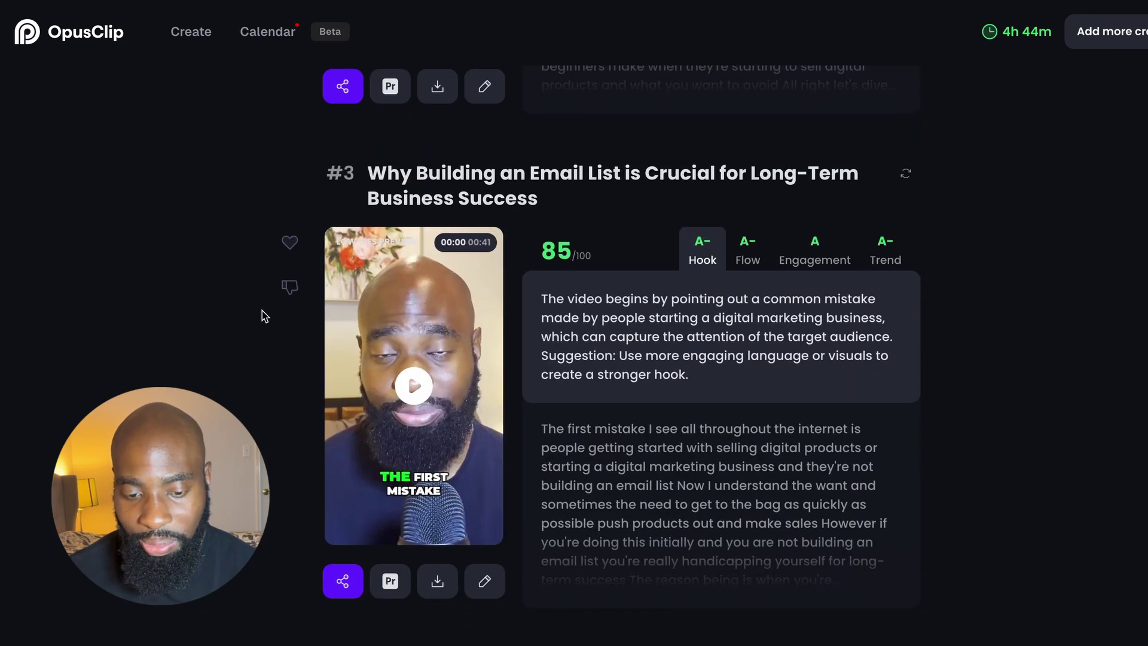
# - Mark clip #7, "The Secret to Successful Digital Product Selling: Market Research Revealed", as disliked and submit "Other" as the reason
pyautogui.scroll(-20, 296, 326)
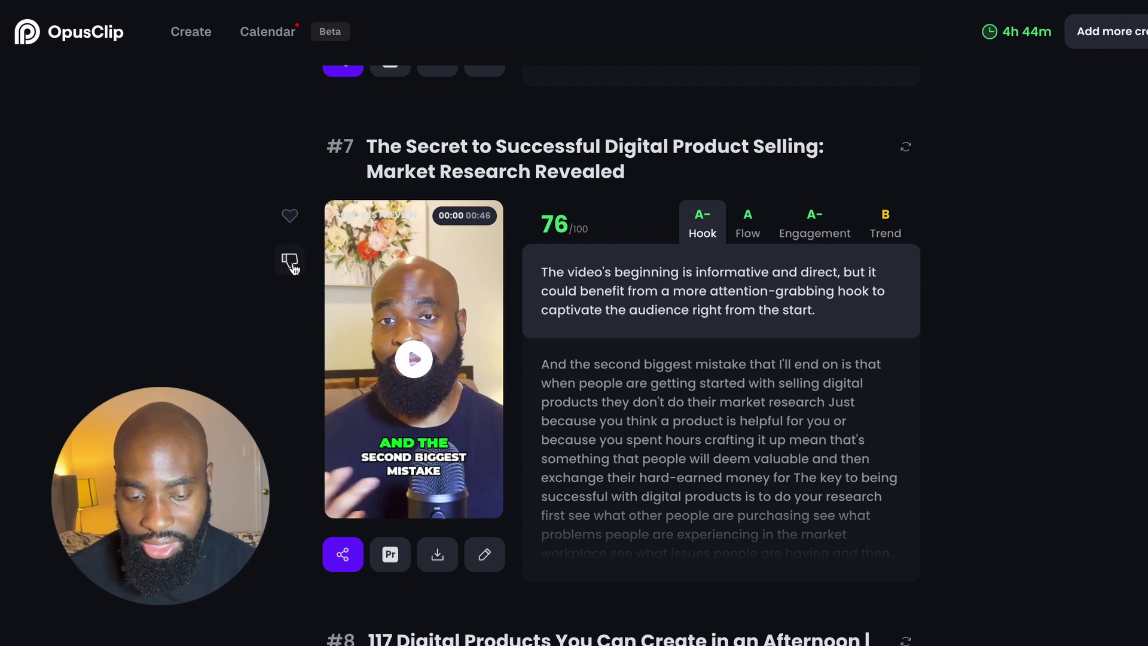
pyautogui.click(290, 261)
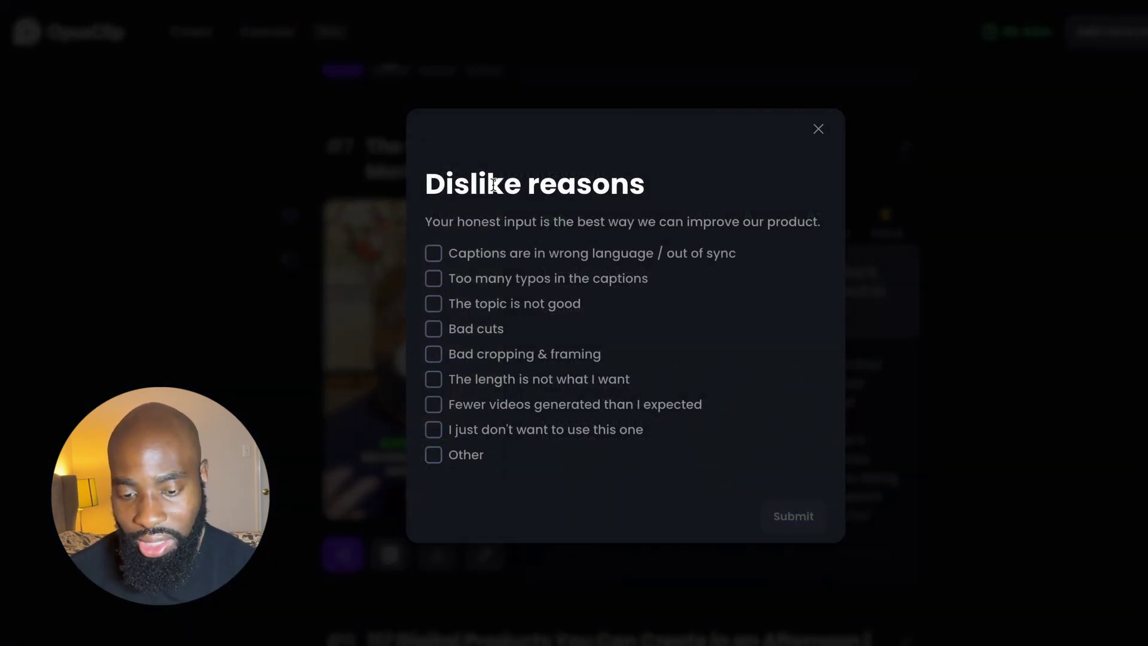
pyautogui.click(445, 454)
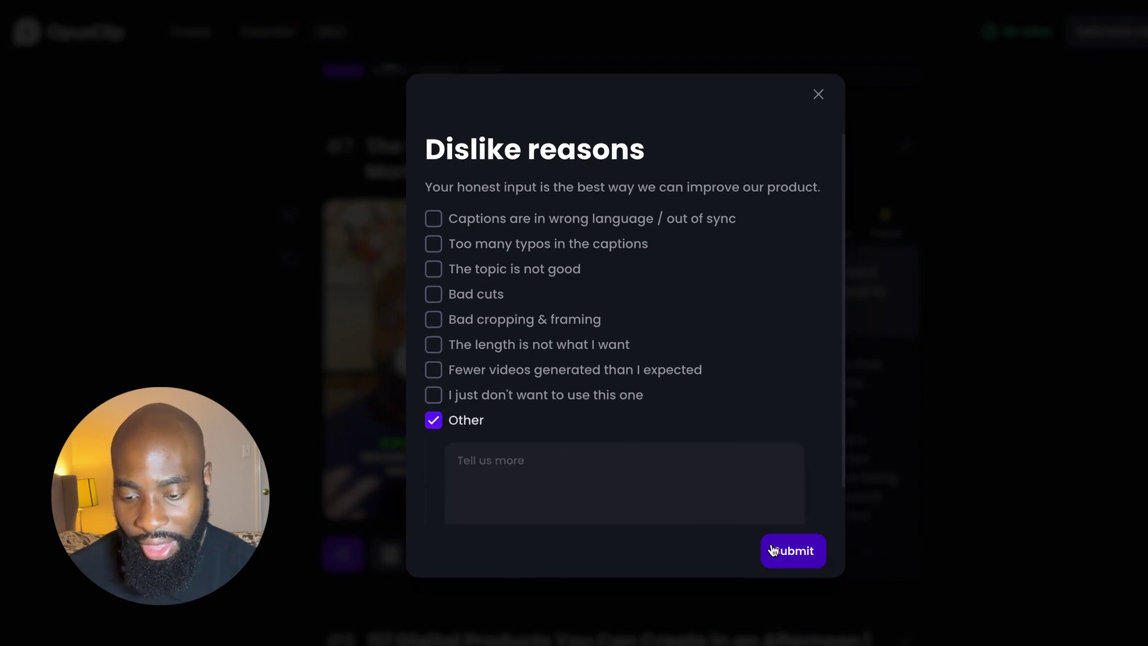
pyautogui.click(775, 551)
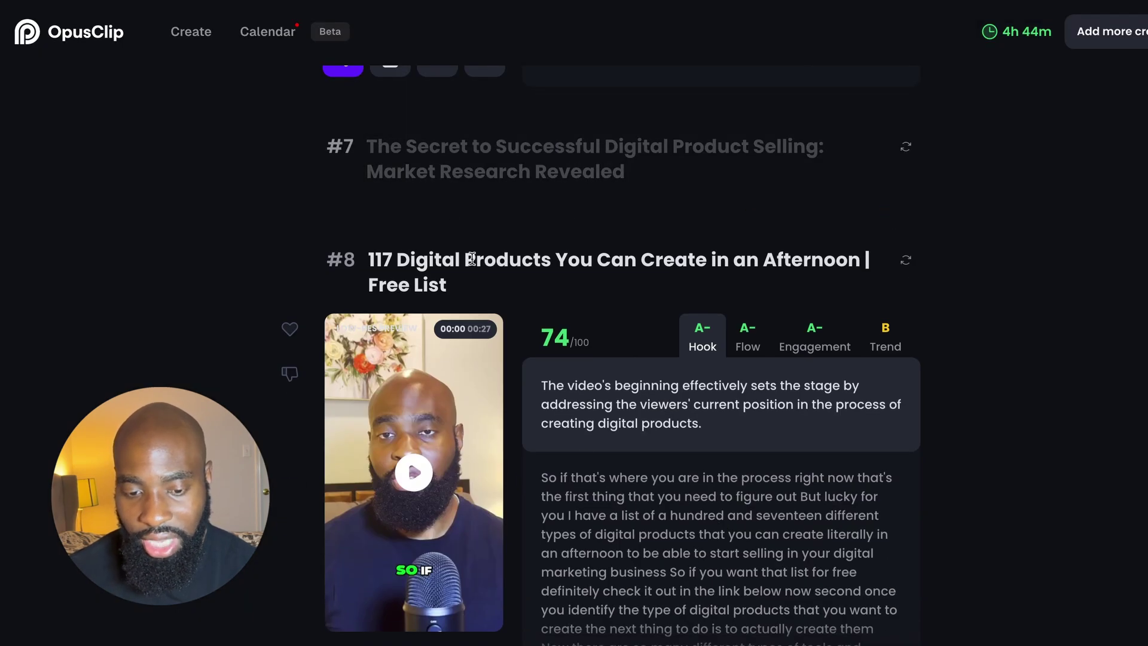
# - Undo the dislike on clip #7 to restore its preview and feedback
pyautogui.scroll(1, 333, 261)
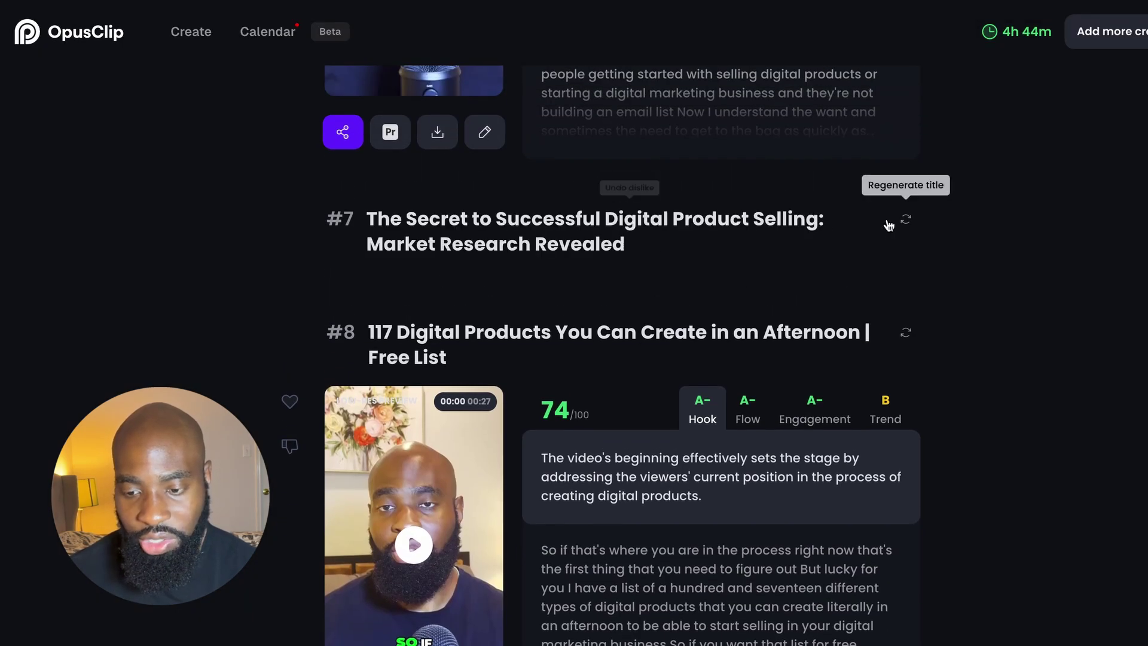
pyautogui.click(372, 242)
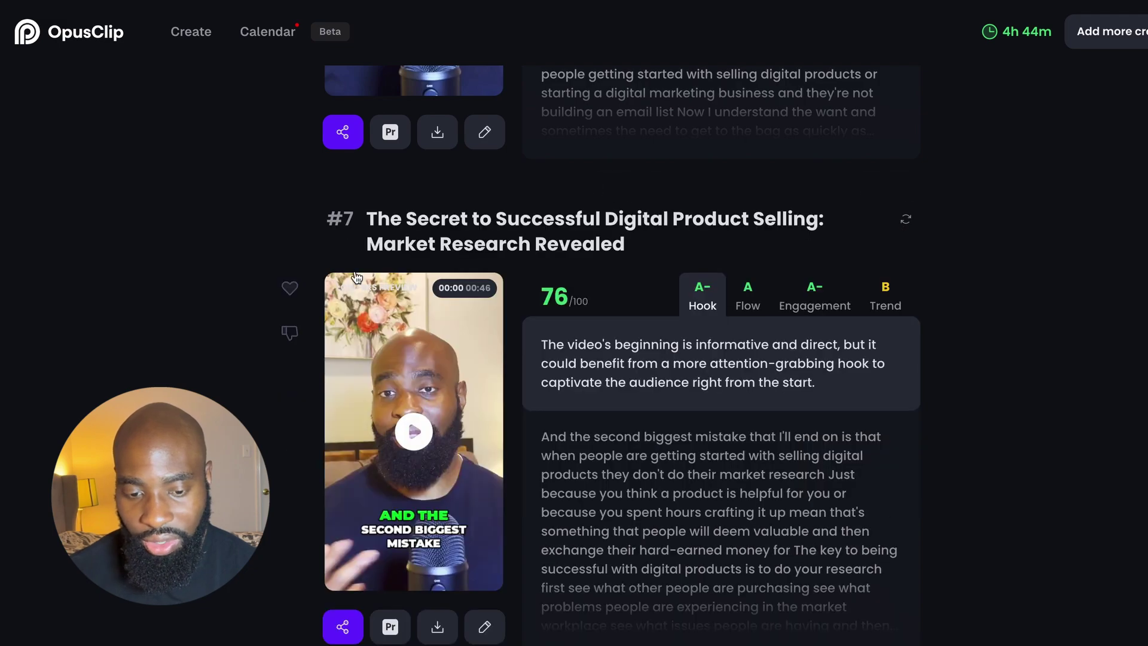
pyautogui.scroll(-3, 394, 366)
pyautogui.scroll(15, 394, 366)
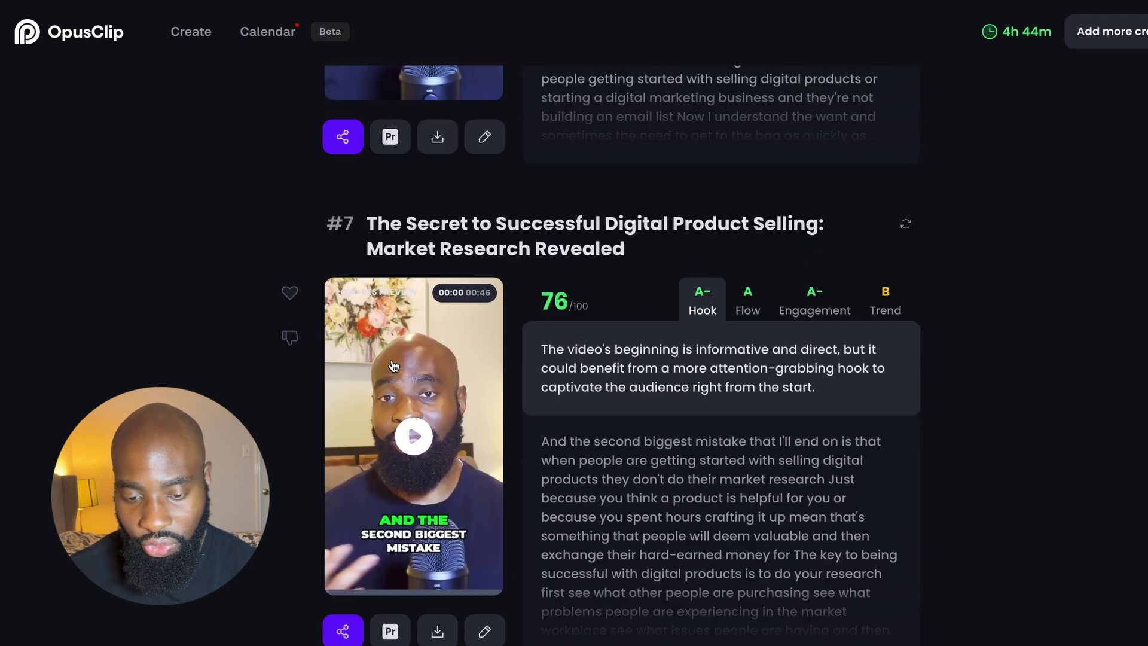
# - Look at the social platforms available for posting clip #1 through the post scheduler, and exit the scheduler without adding an account
pyautogui.scroll(20, 393, 366)
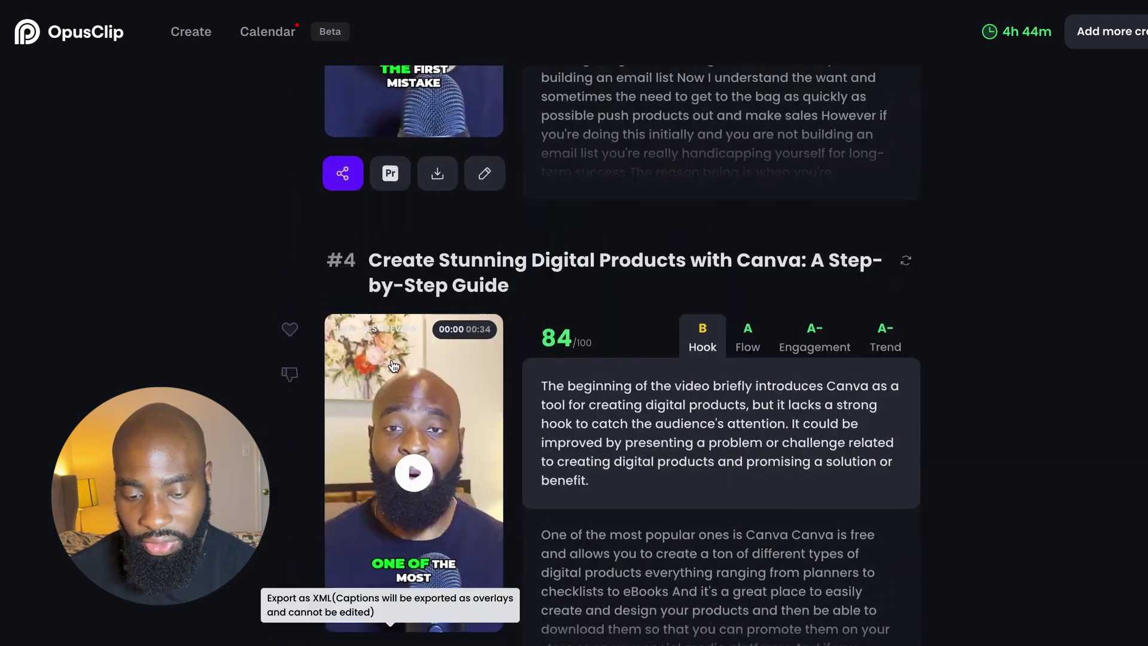
pyautogui.scroll(10, 393, 360)
pyautogui.scroll(-4, 392, 360)
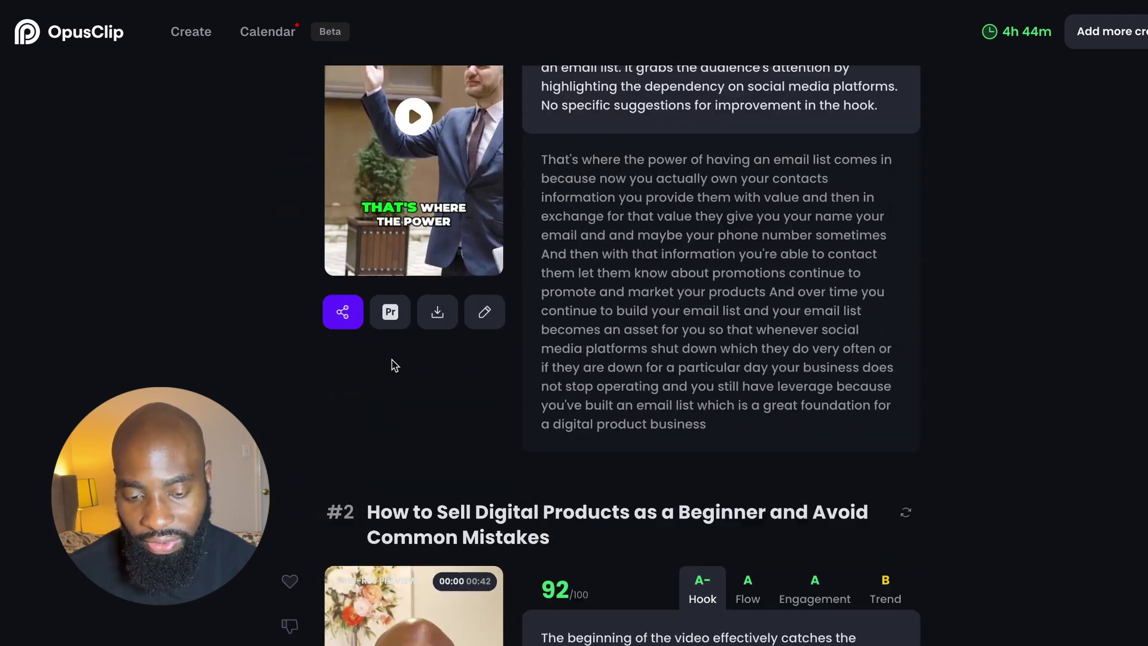
pyautogui.scroll(4, 392, 361)
pyautogui.scroll(-3, 393, 366)
pyautogui.scroll(3, 394, 366)
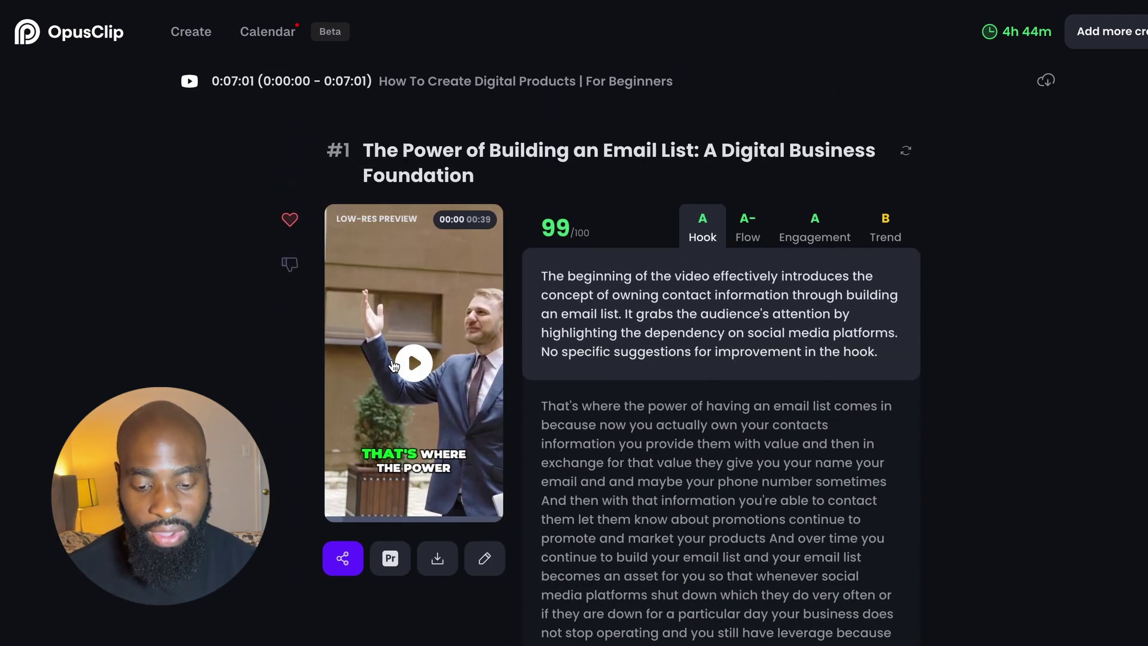
pyautogui.scroll(-1, 446, 565)
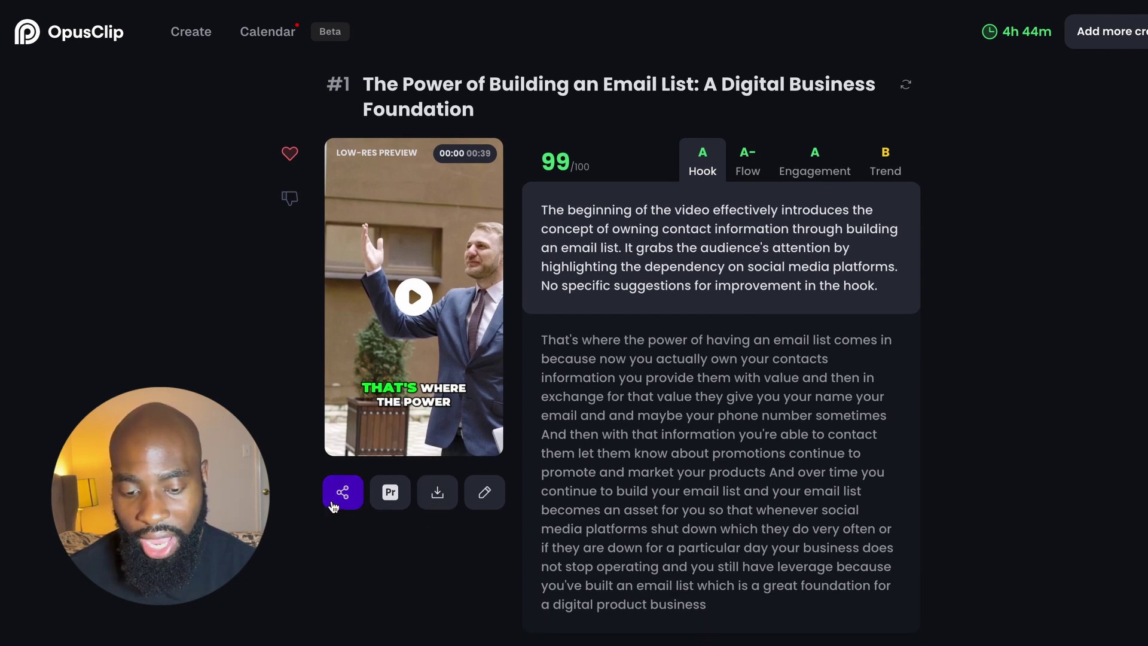
pyautogui.click(340, 502)
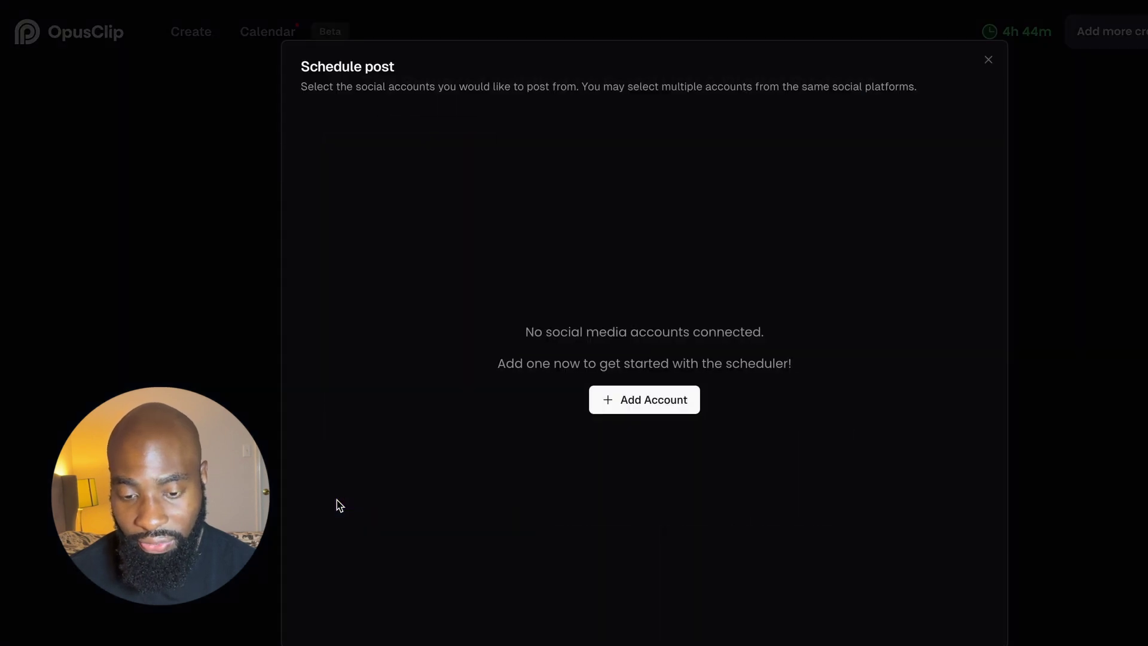
pyautogui.click(644, 400)
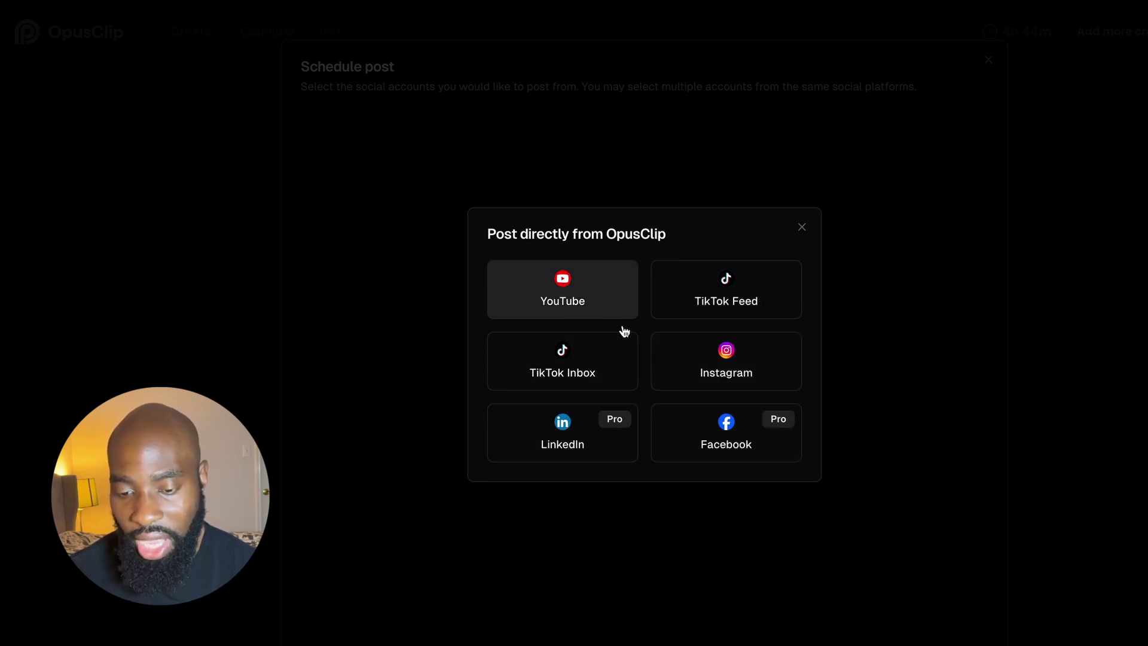
pyautogui.click(802, 227)
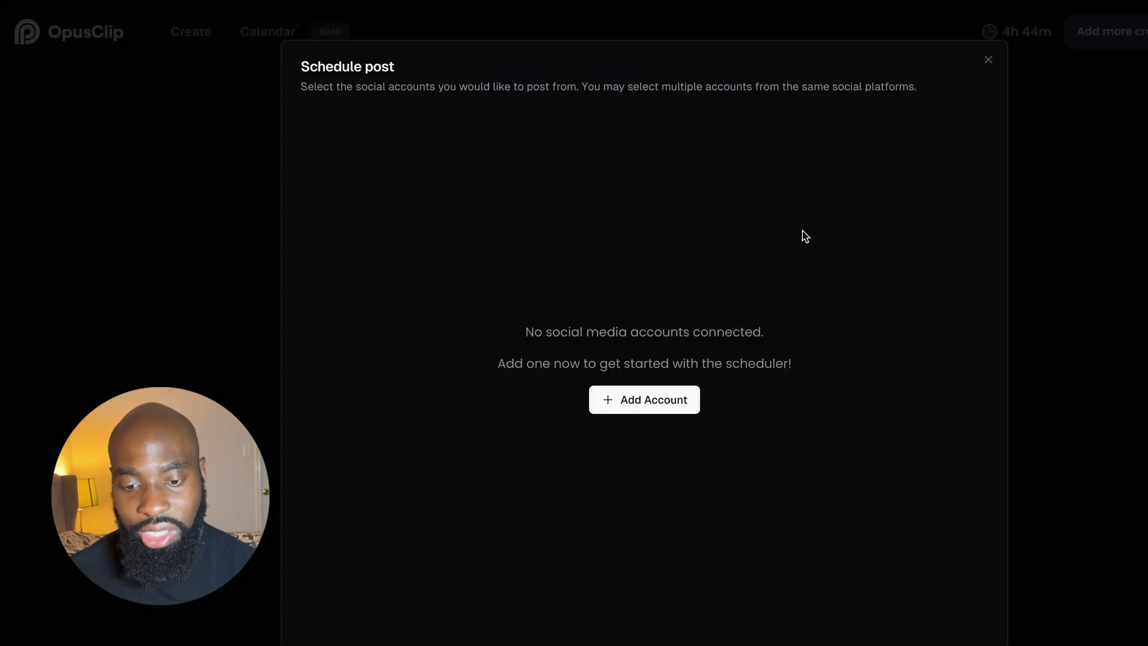
pyautogui.click(990, 60)
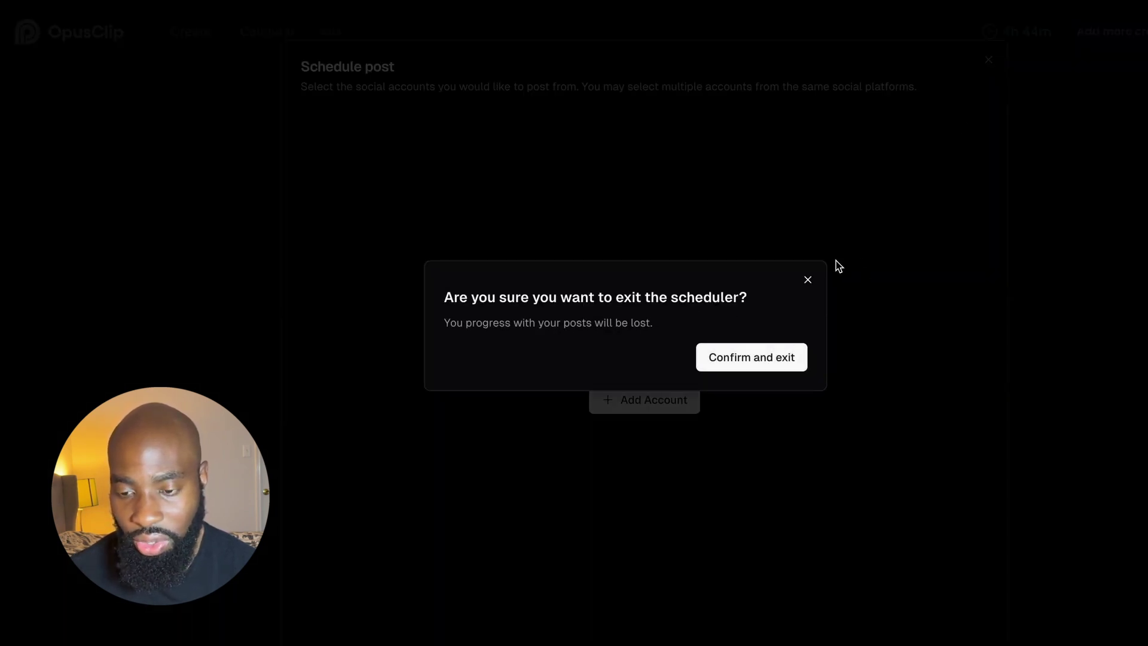
pyautogui.click(754, 360)
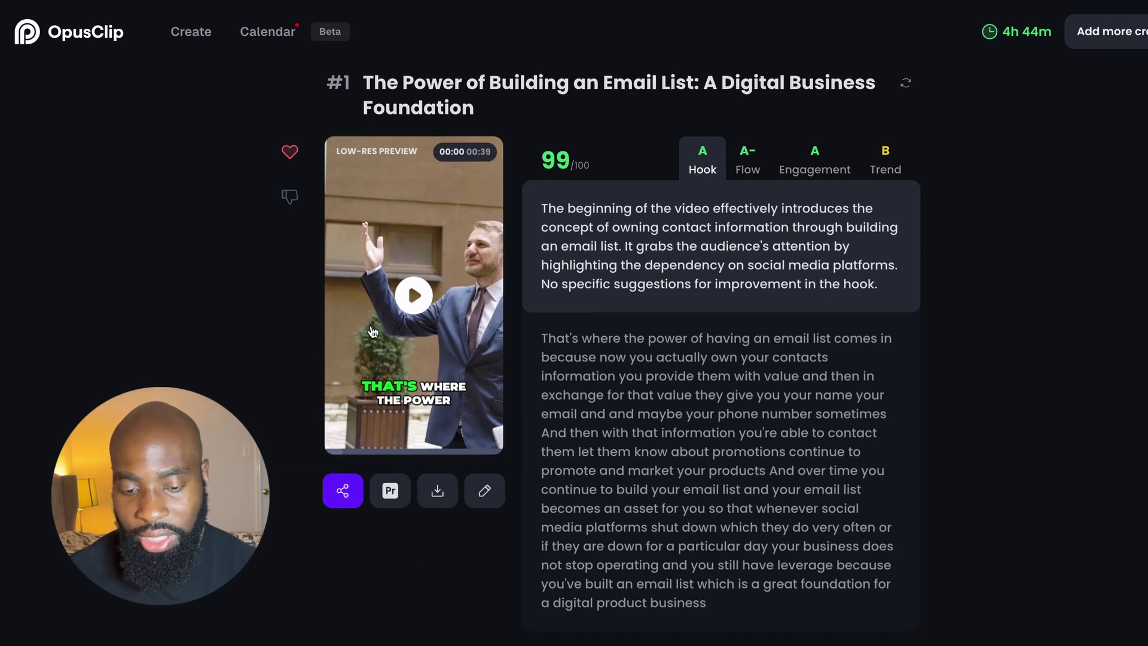
# - Open clip #1, "The Power of Building an Email List: A Digital Business Foundation", for editing
pyautogui.scroll(-2, 408, 279)
pyautogui.scroll(3, 382, 269)
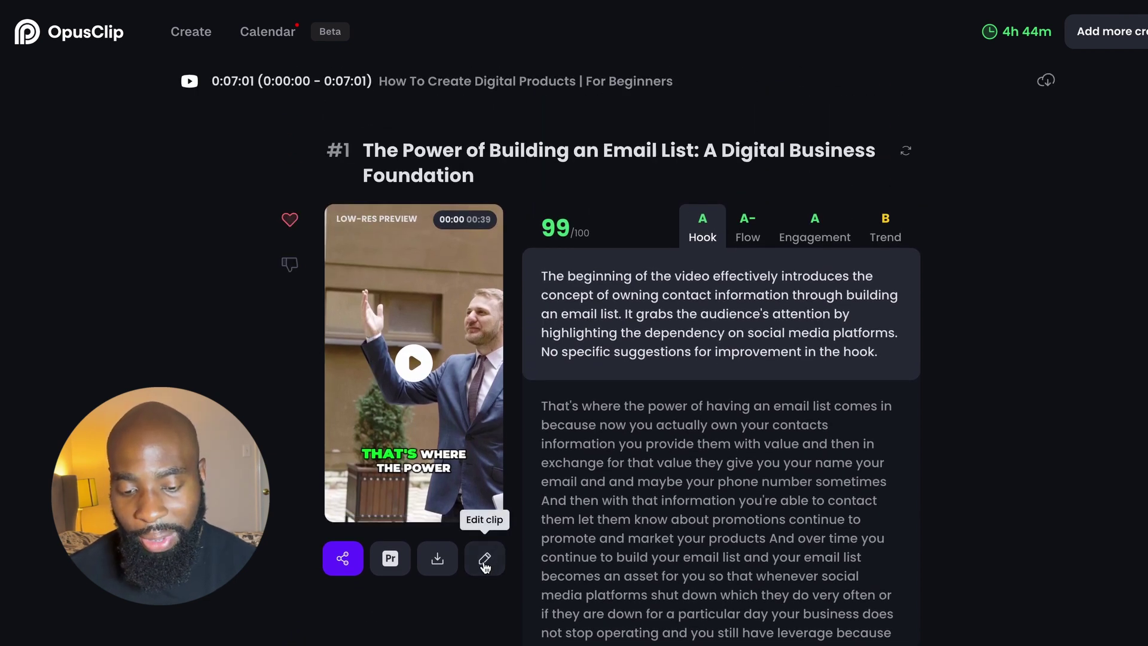
pyautogui.click(485, 560)
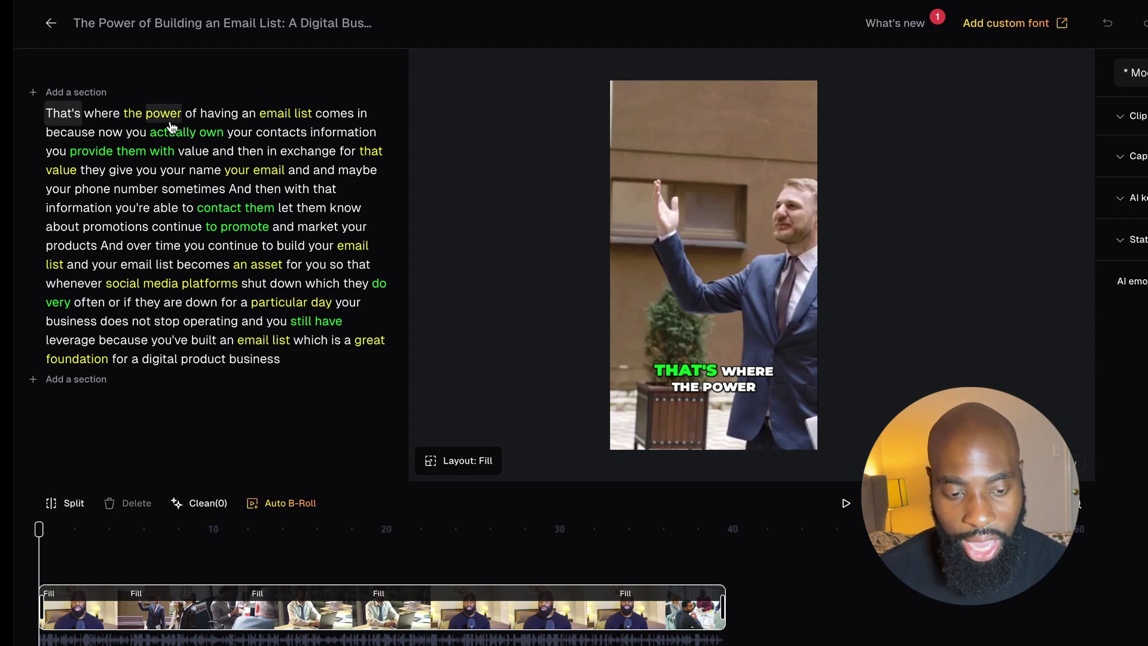
# - Examine the word correction, highlight, AI B-Roll and removal options for the opening lines of the transcript, leaving the text as it is
pyautogui.moveTo(41, 116); pyautogui.dragTo(136, 123)
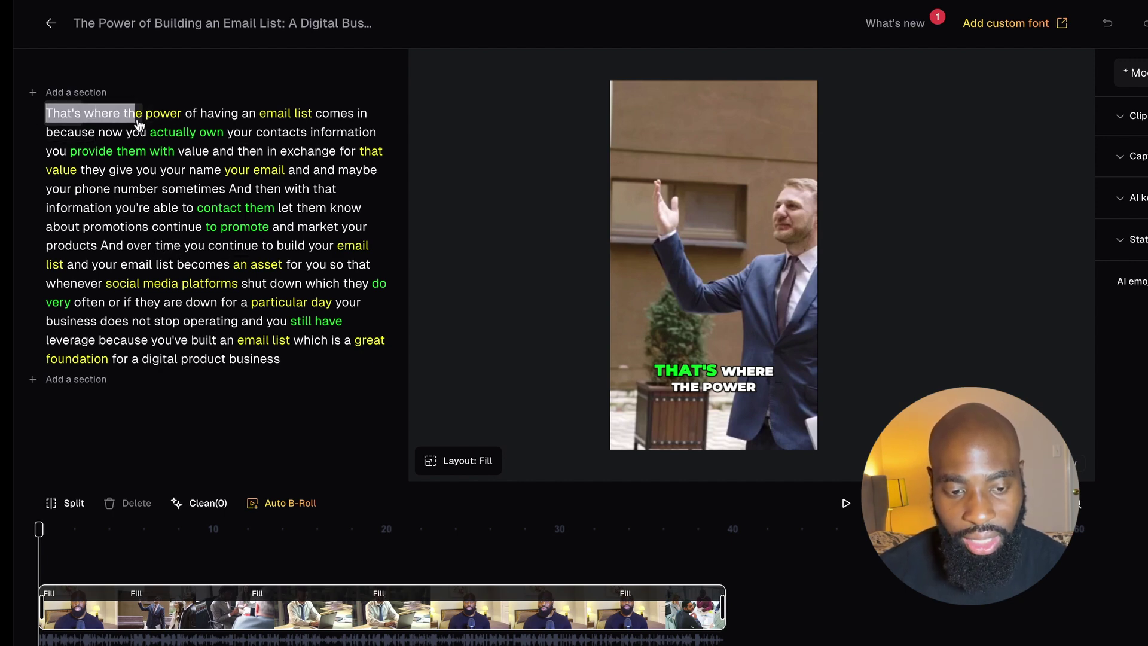
pyautogui.click(127, 151)
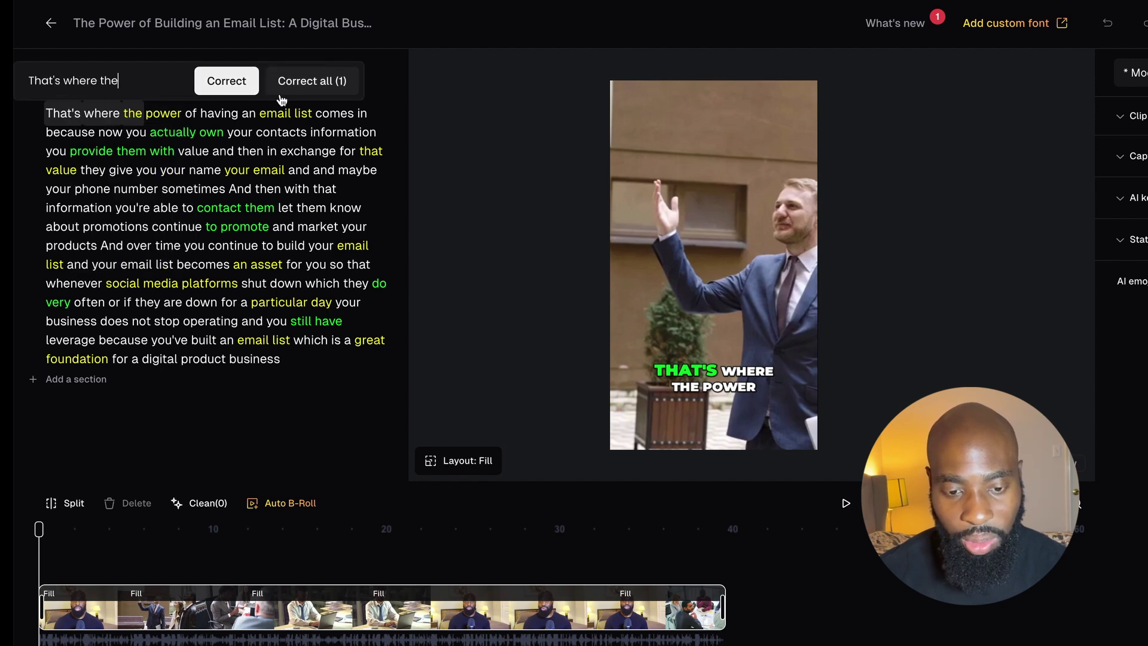
pyautogui.click(48, 150)
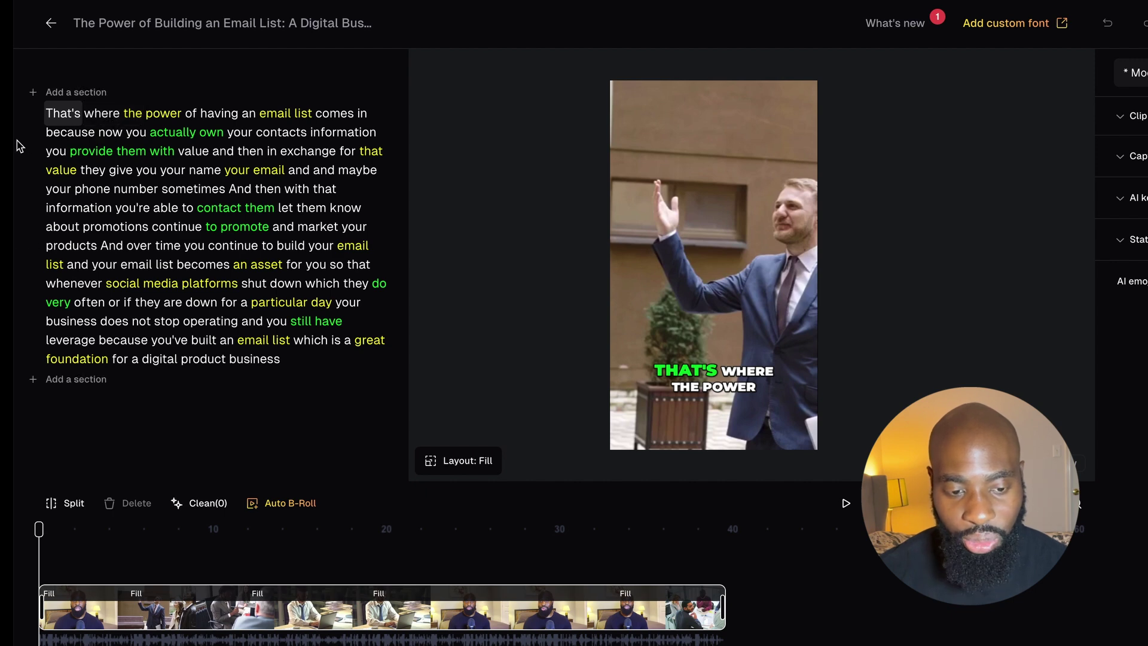
pyautogui.moveTo(66, 120); pyautogui.dragTo(389, 138)
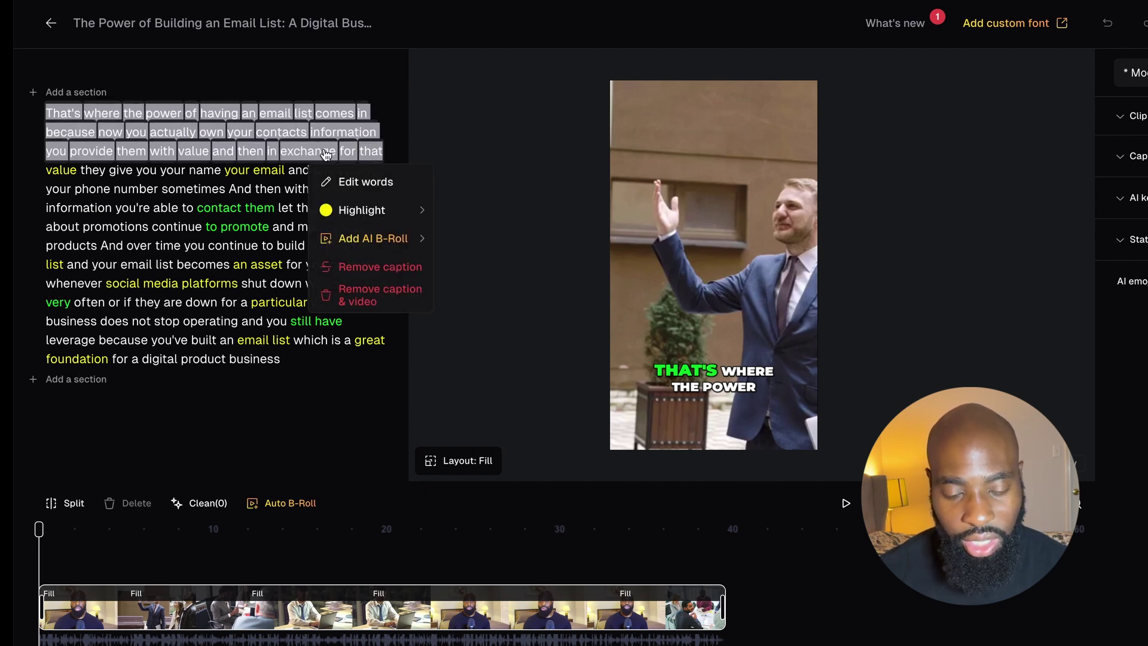
pyautogui.moveTo(362, 204)
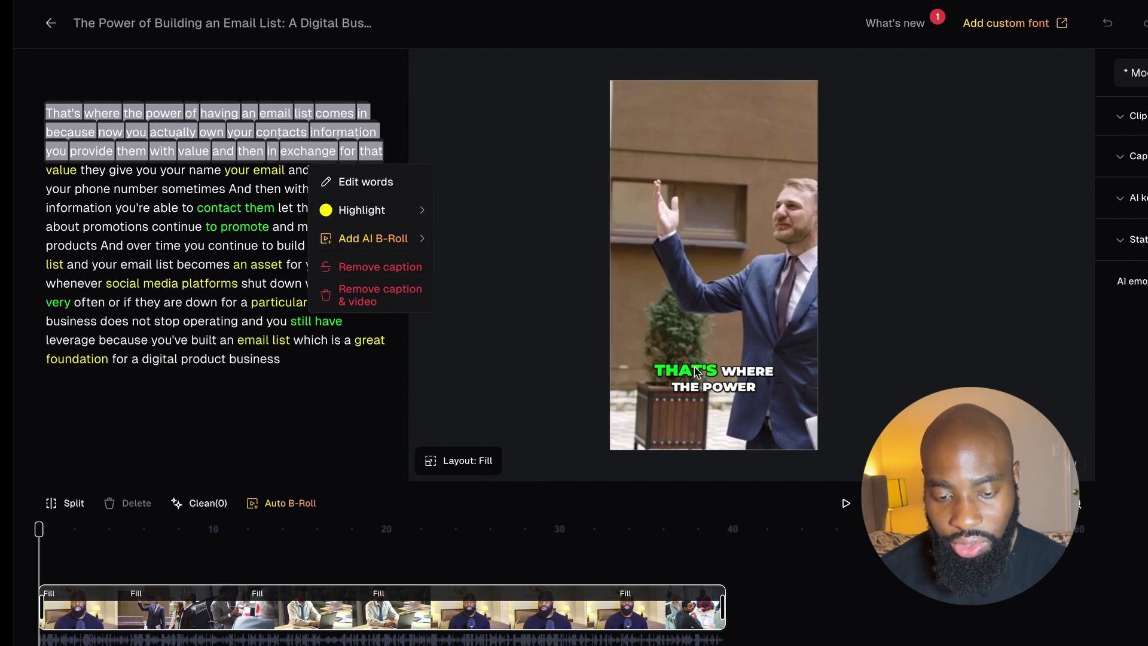
pyautogui.moveTo(362, 248)
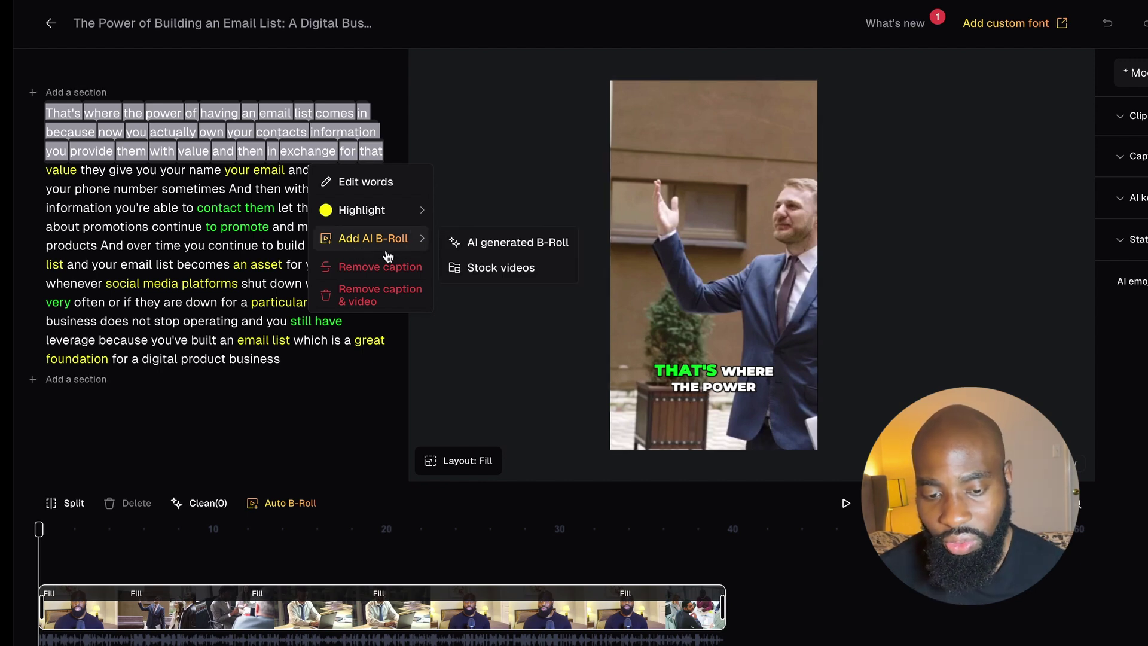
pyautogui.click(26, 275)
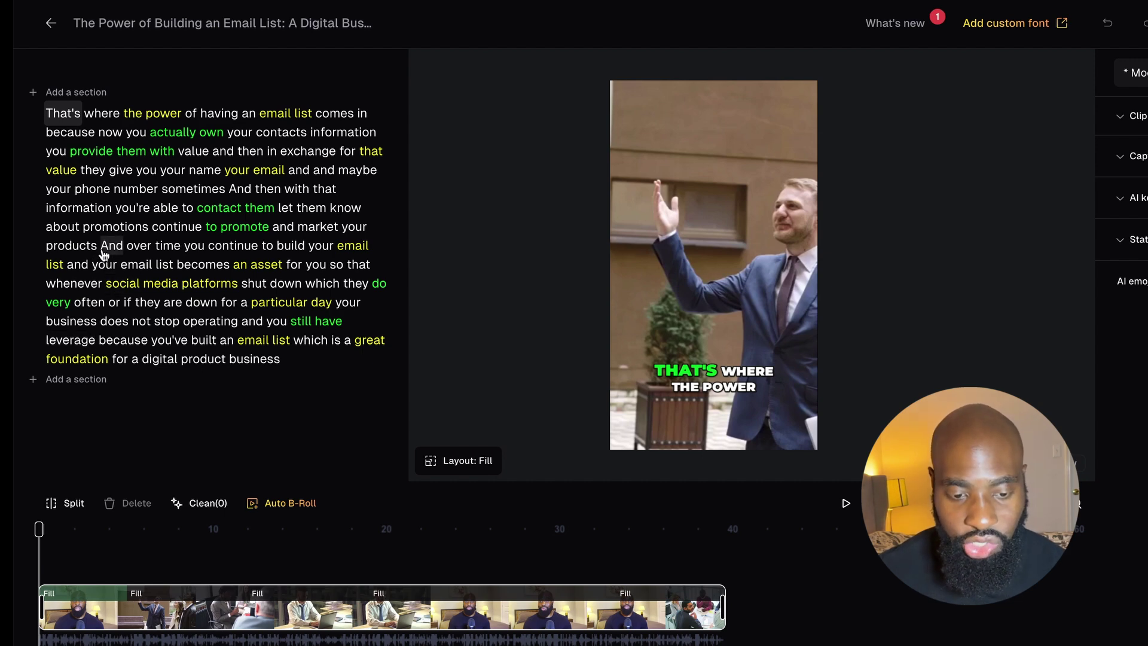
# - Add AI generated B-Roll over the transcript passage from "And over time you continue" to "whenever social media platforms shut"
pyautogui.moveTo(103, 250); pyautogui.dragTo(244, 288)
pyautogui.moveTo(254, 207)
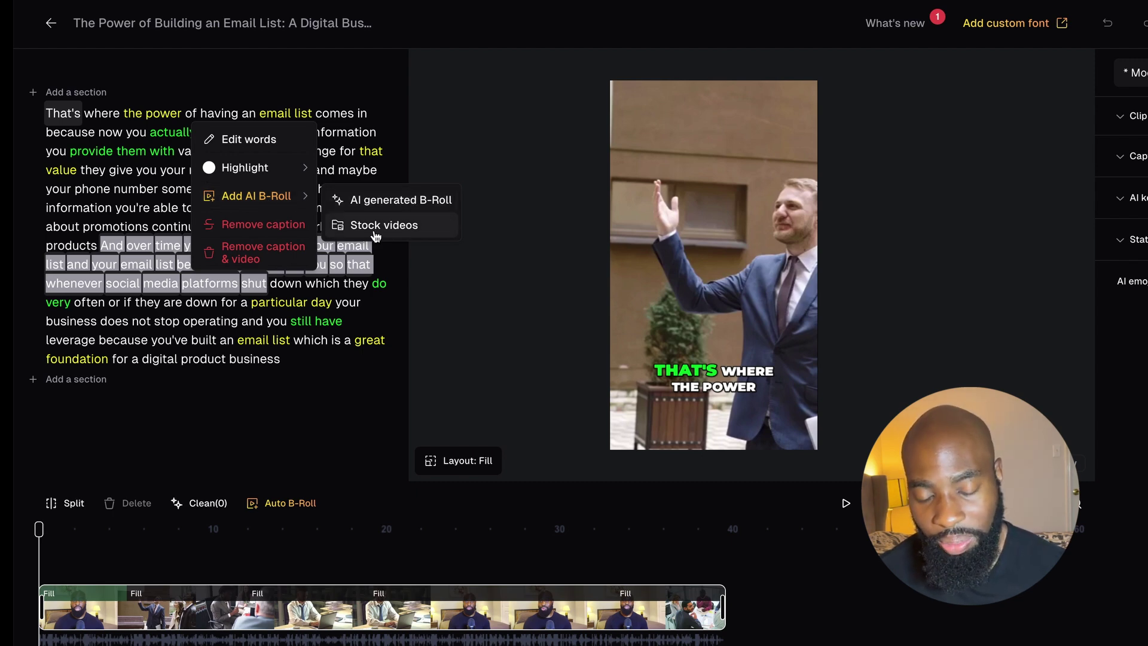
pyautogui.click(399, 201)
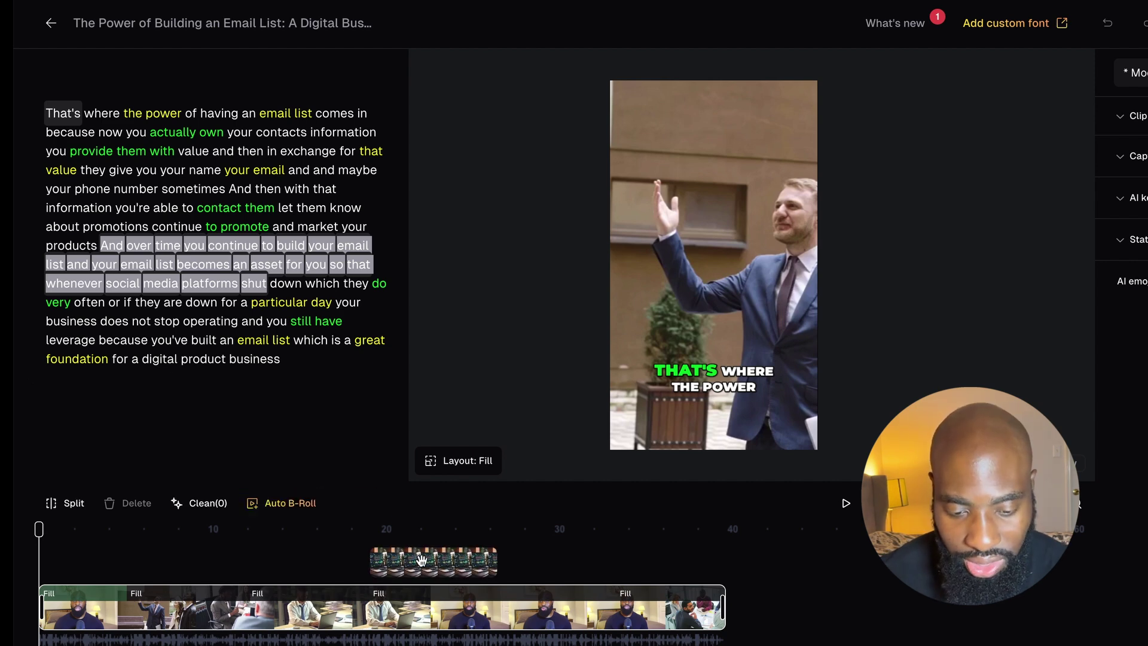
# - Preview the new B-roll segment in the timeline and shift it to start at about 20 seconds
pyautogui.moveTo(39, 531); pyautogui.dragTo(402, 563)
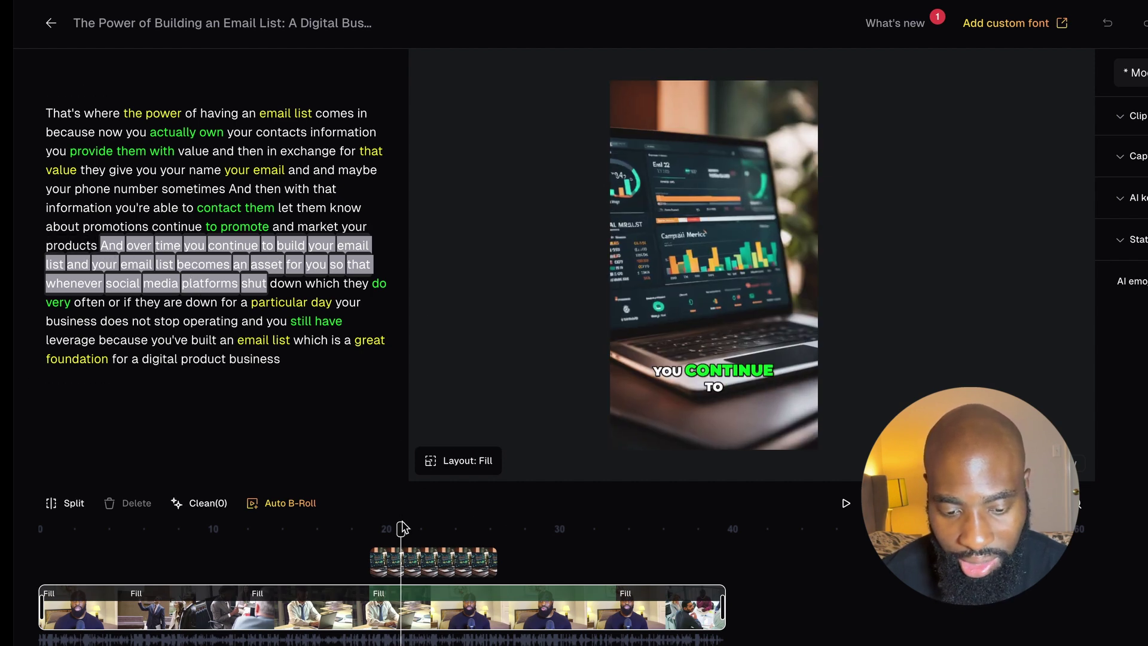
pyautogui.moveTo(402, 528); pyautogui.dragTo(430, 568)
pyautogui.click(410, 559)
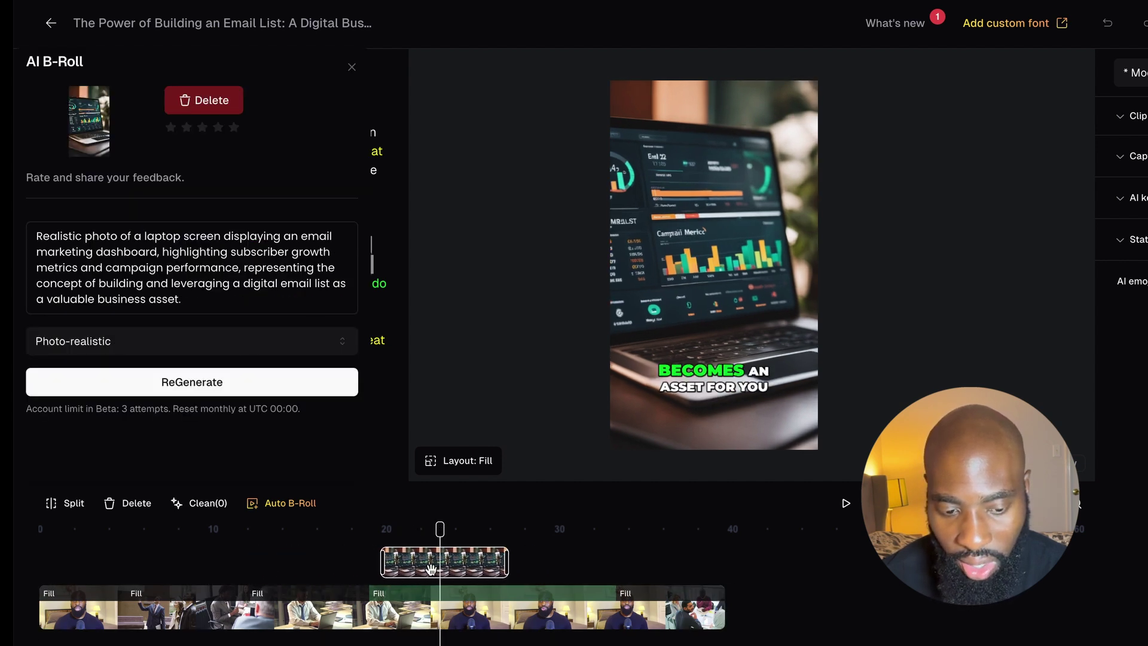
# - Review the AI B-roll's regeneration prompt and its Photo-realistic, Pop Art and Surreal styles, and close its settings with Photo-realistic kept
pyautogui.click(203, 387)
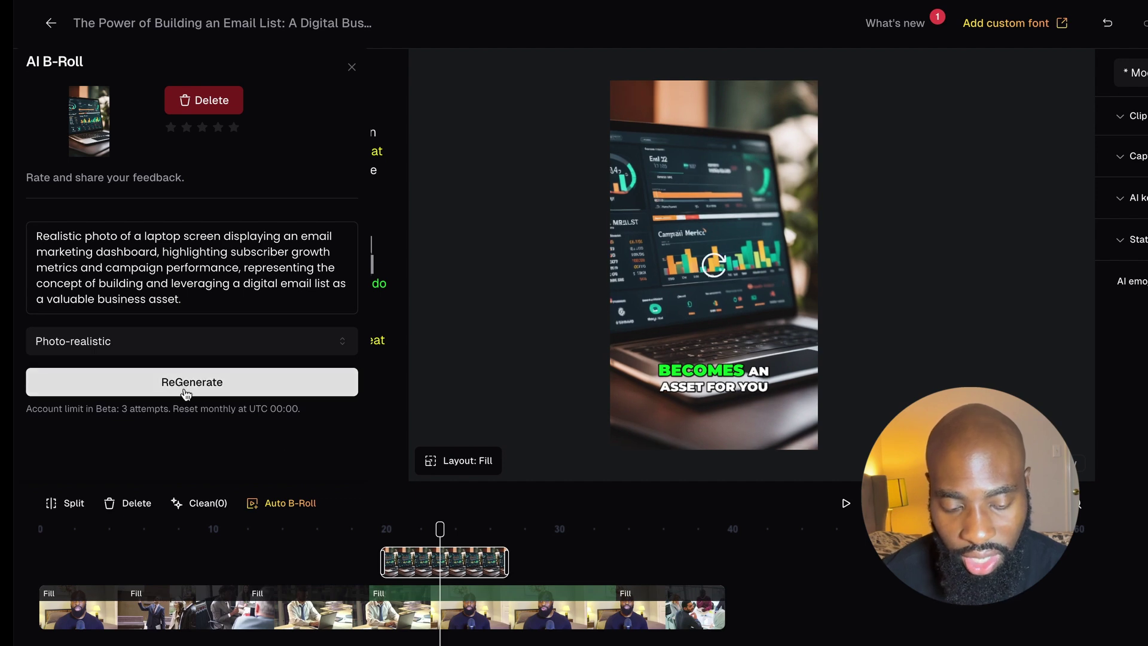
pyautogui.moveTo(34, 236); pyautogui.dragTo(205, 297)
pyautogui.click(182, 298)
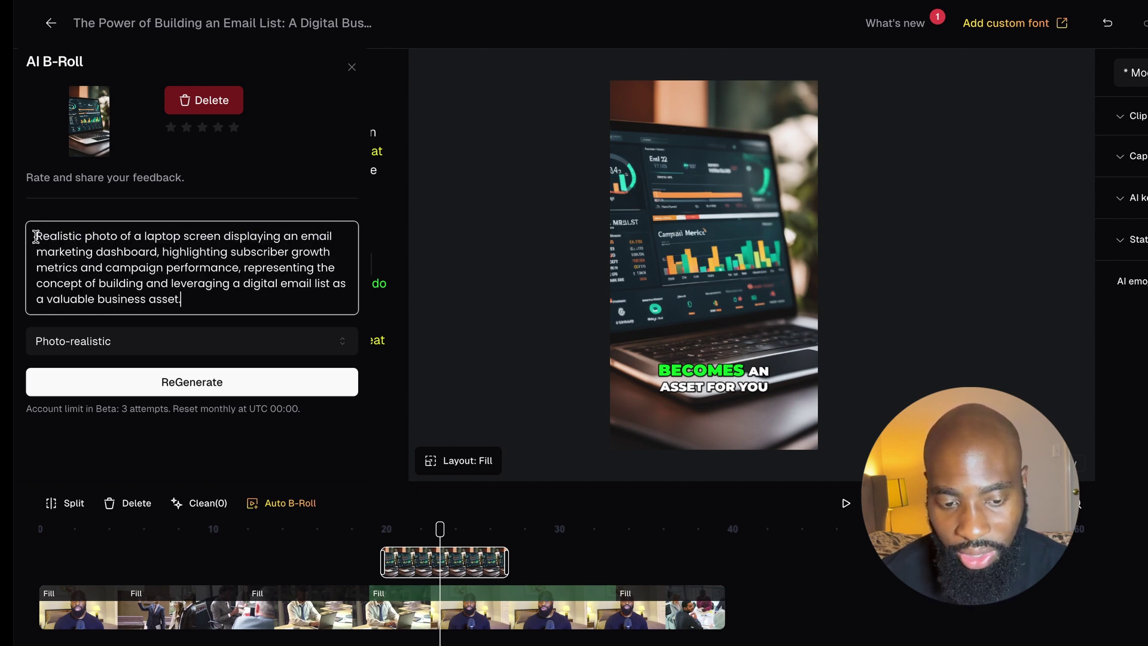
pyautogui.keyDown('shift'); pyautogui.click(218, 302); pyautogui.keyUp('shift')
pyautogui.click(229, 306)
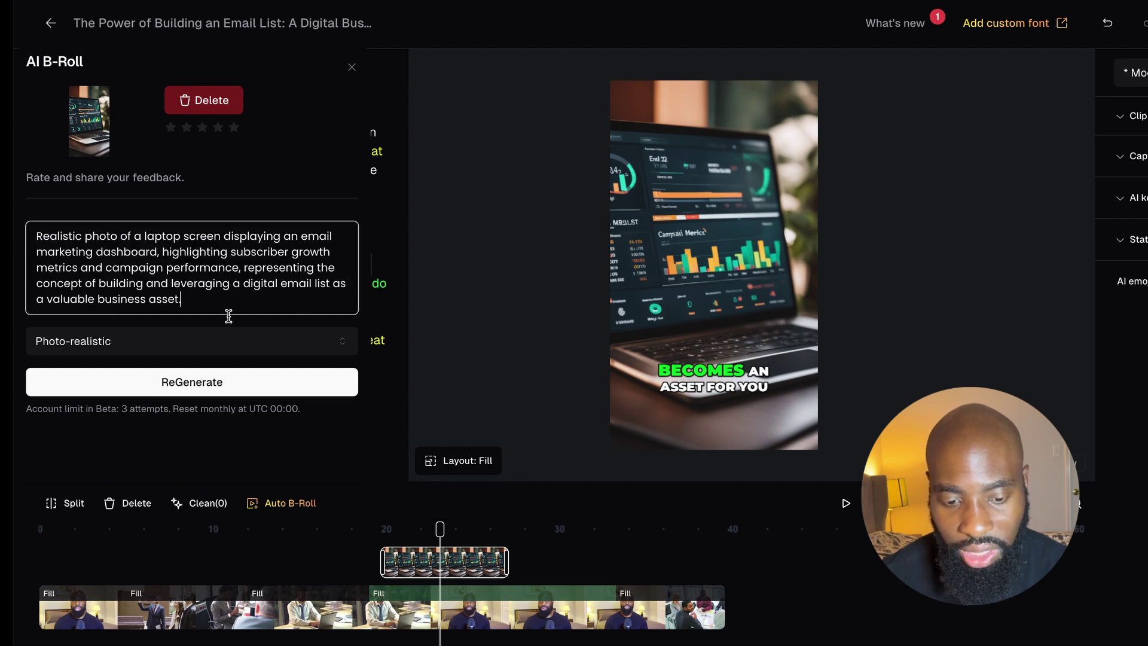
pyautogui.click(202, 351)
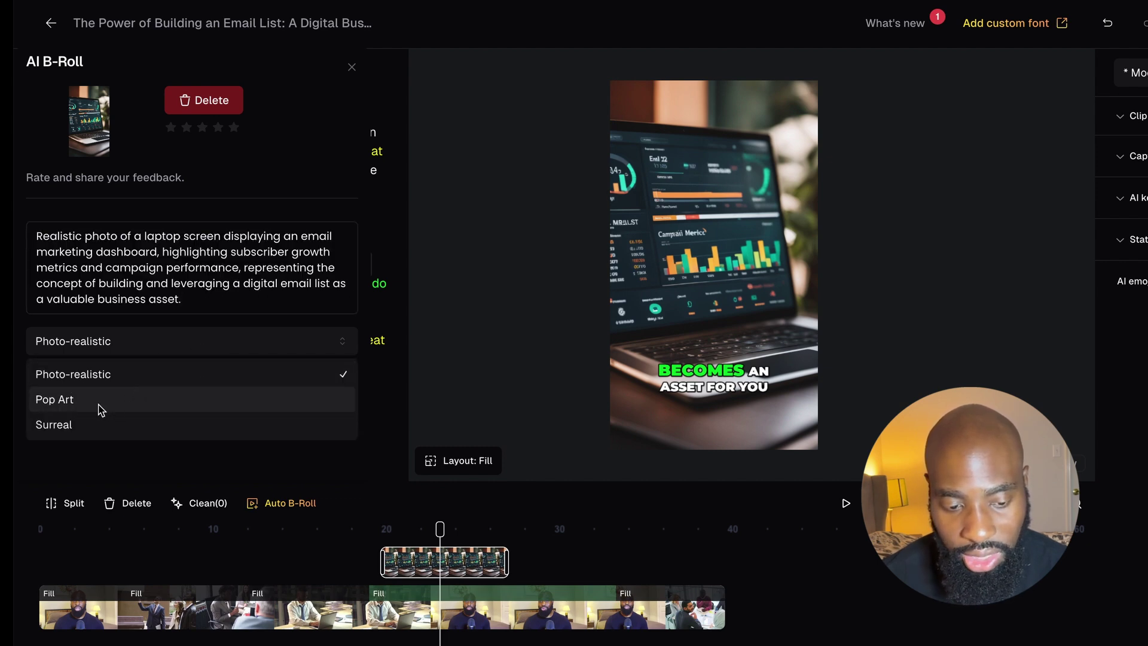
pyautogui.click(208, 264)
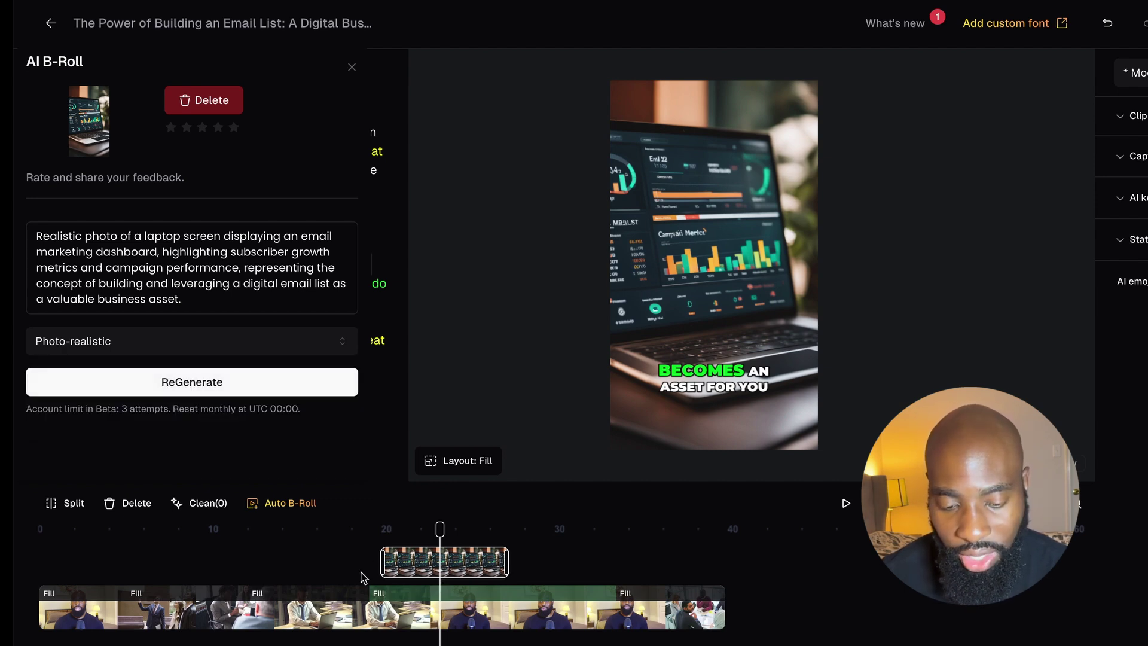
pyautogui.press('Escape')
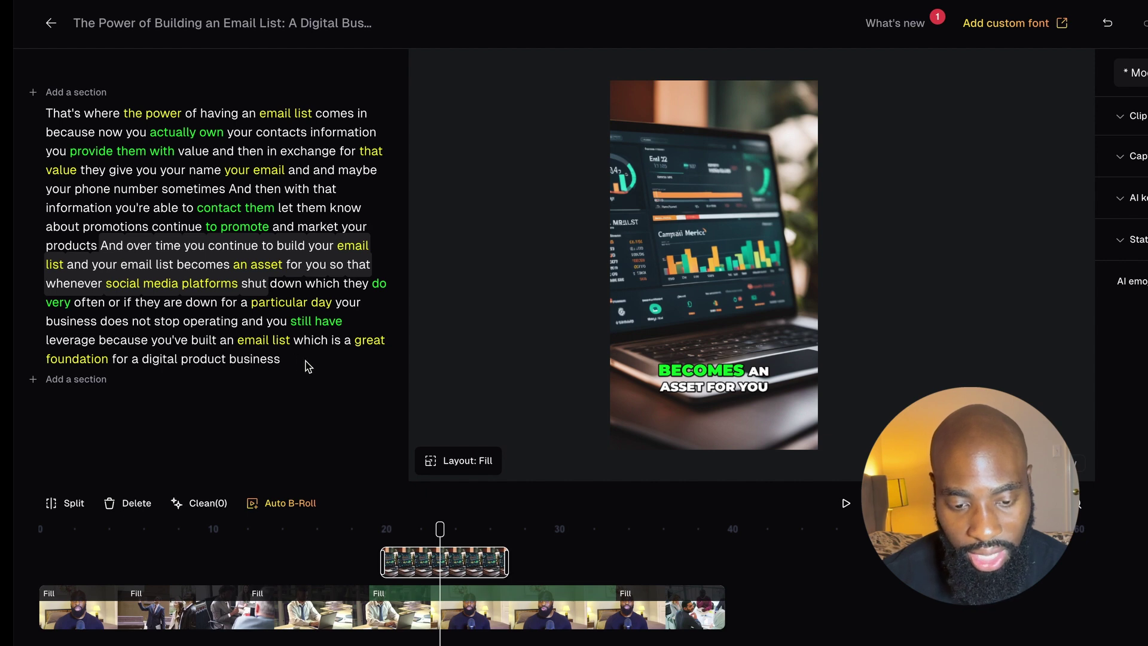
# - Remove both caption and video for the closing words "great foundation for a digital product business"
pyautogui.moveTo(296, 340); pyautogui.dragTo(174, 362)
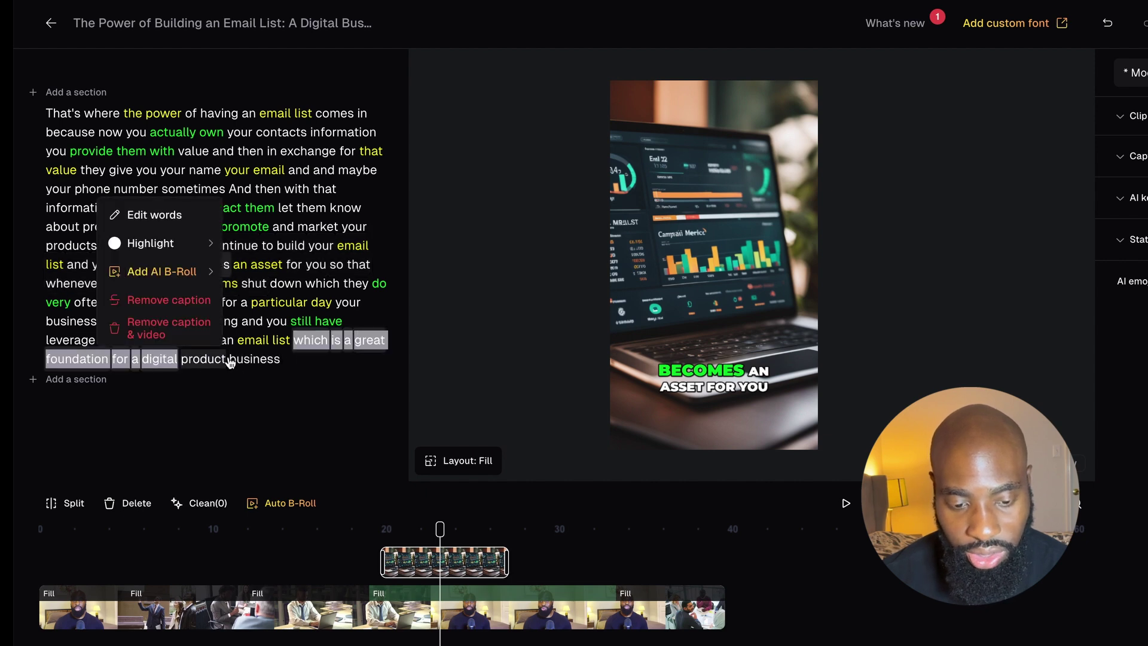
pyautogui.click(299, 363)
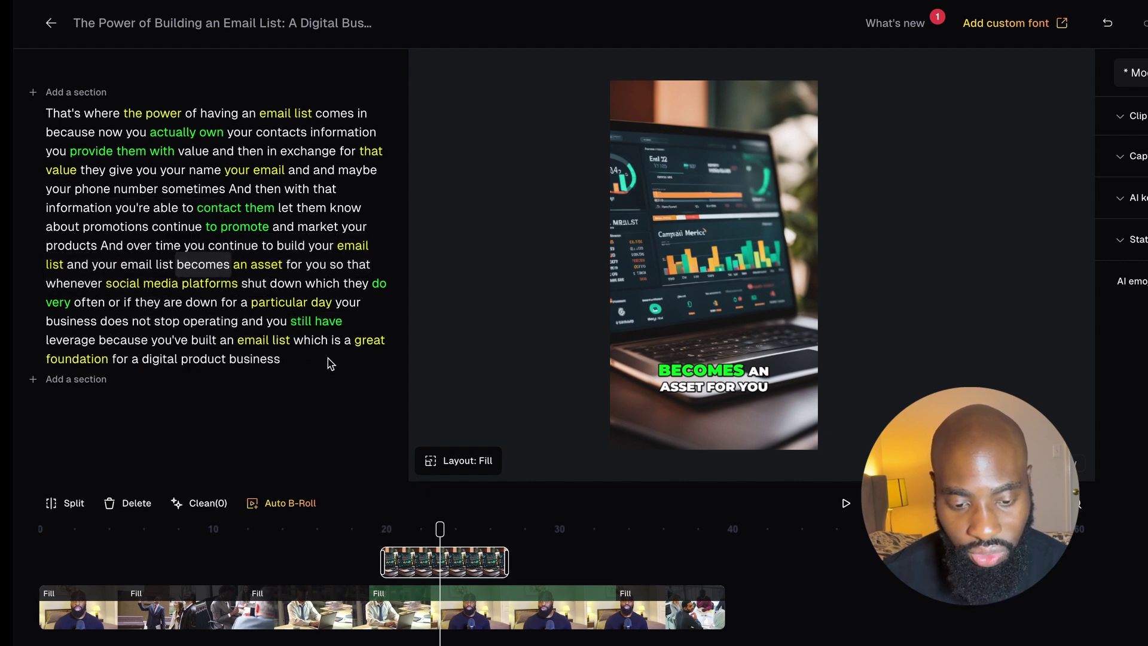
pyautogui.moveTo(361, 340); pyautogui.dragTo(349, 377)
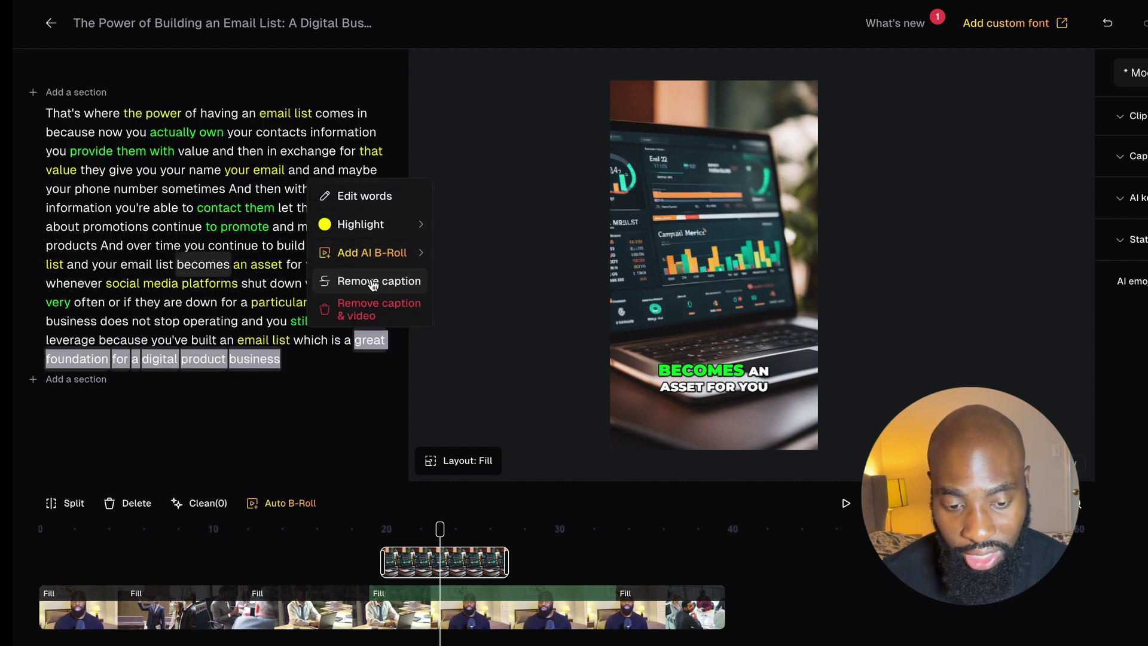
pyautogui.click(355, 317)
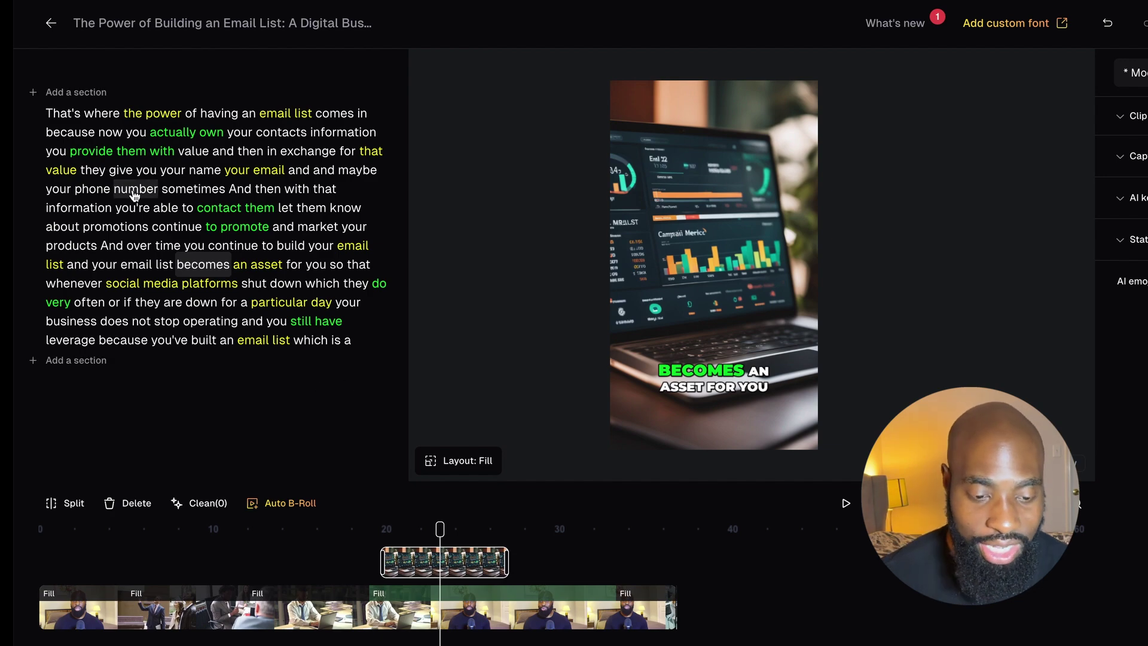
# - Add the transcript section from "The key to being successful with digital products" to "a solution for that issue" at the clip's end
pyautogui.click(70, 361)
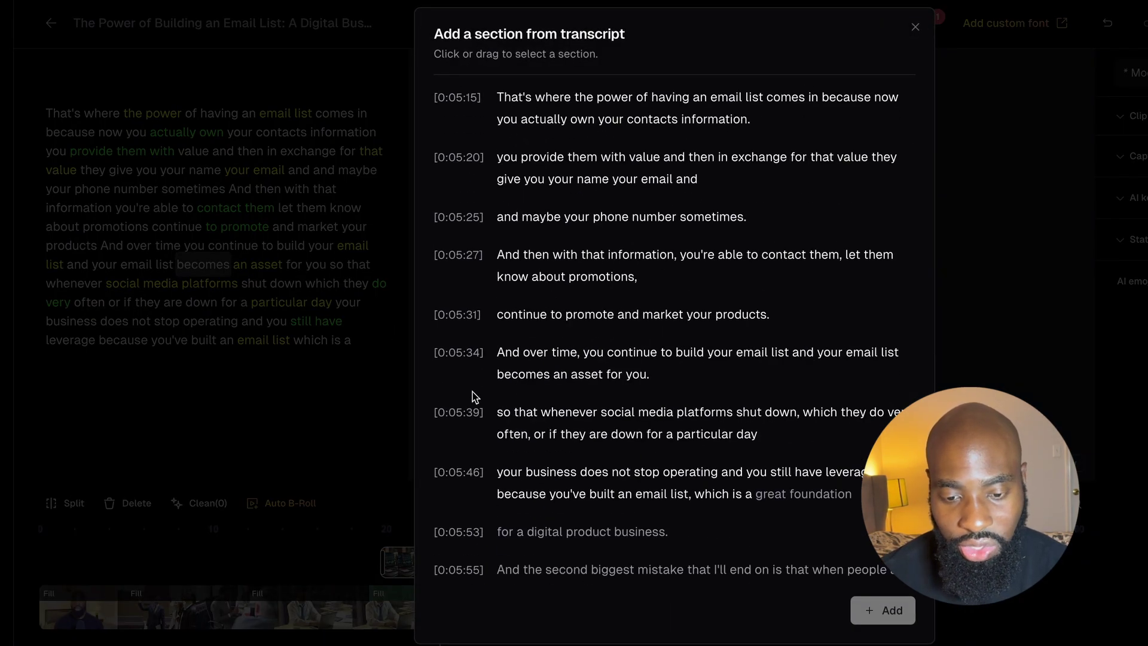
pyautogui.scroll(3, 551, 401)
pyautogui.scroll(-7, 551, 400)
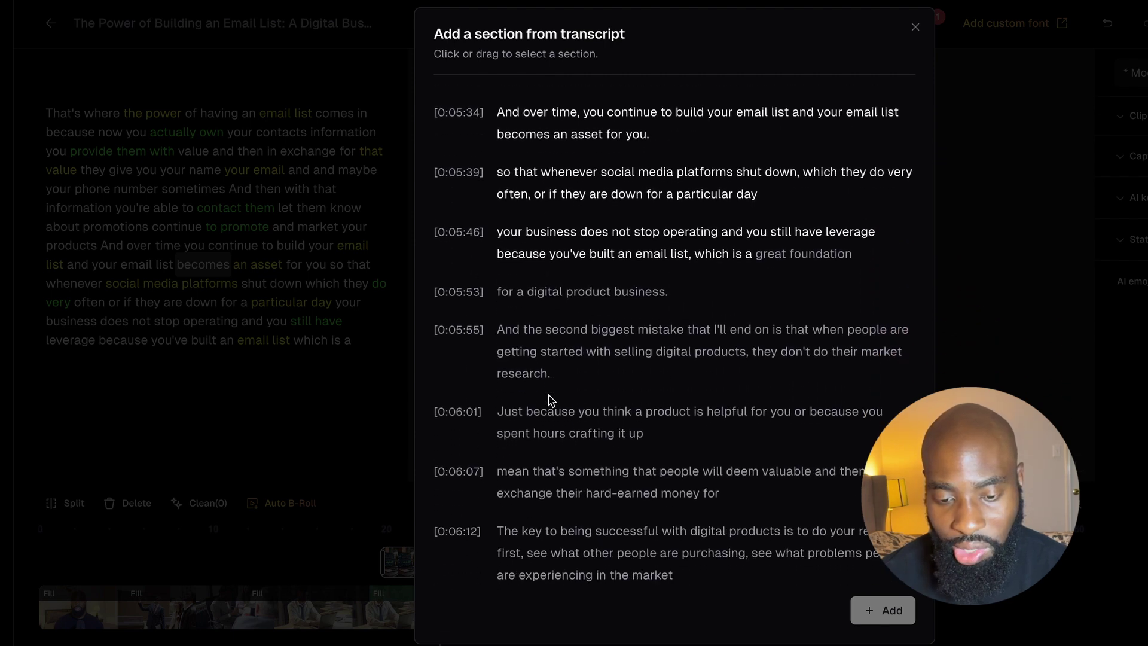
pyautogui.moveTo(490, 293); pyautogui.dragTo(556, 367)
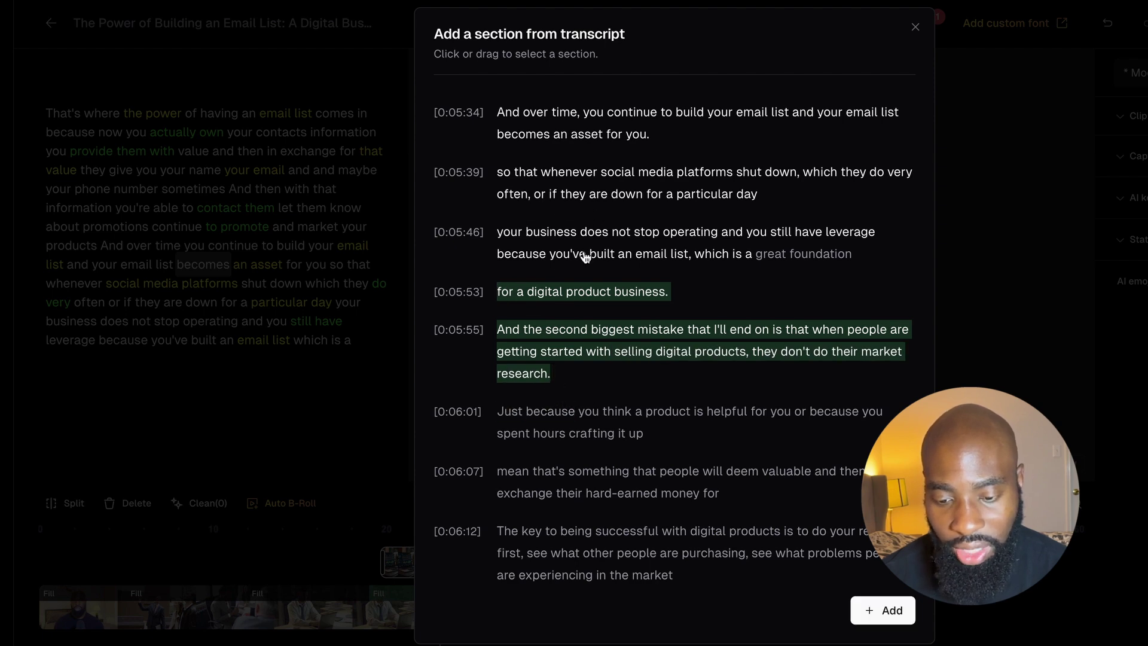
pyautogui.scroll(-3, 593, 357)
pyautogui.moveTo(505, 348); pyautogui.dragTo(708, 463)
pyautogui.scroll(3, 708, 463)
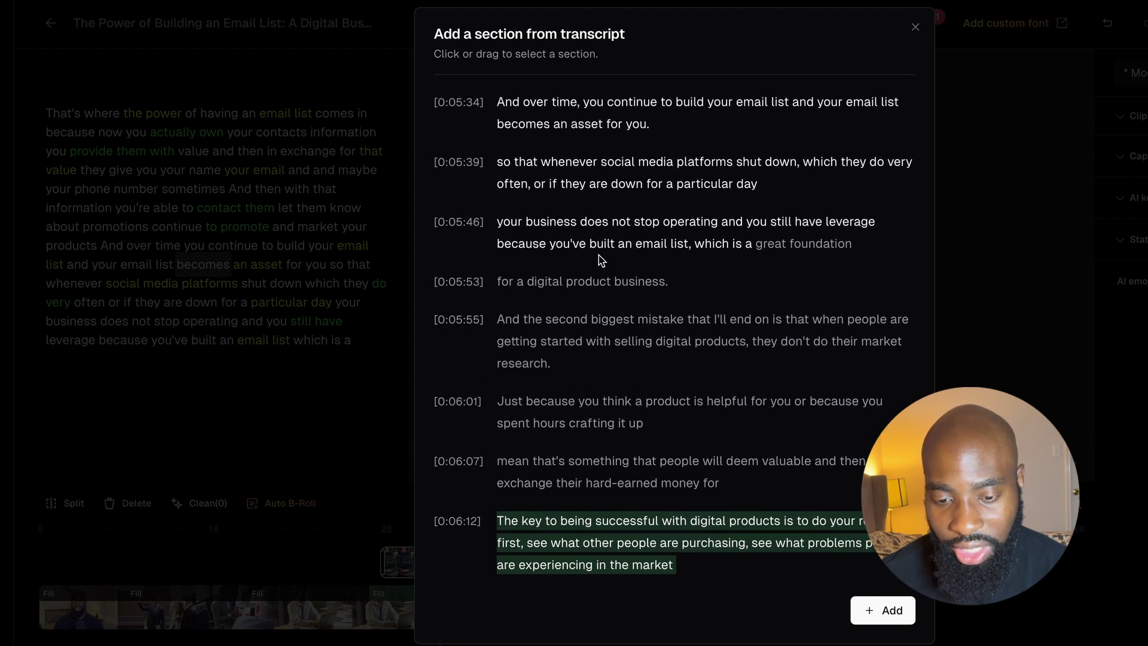
pyautogui.scroll(-3, 571, 318)
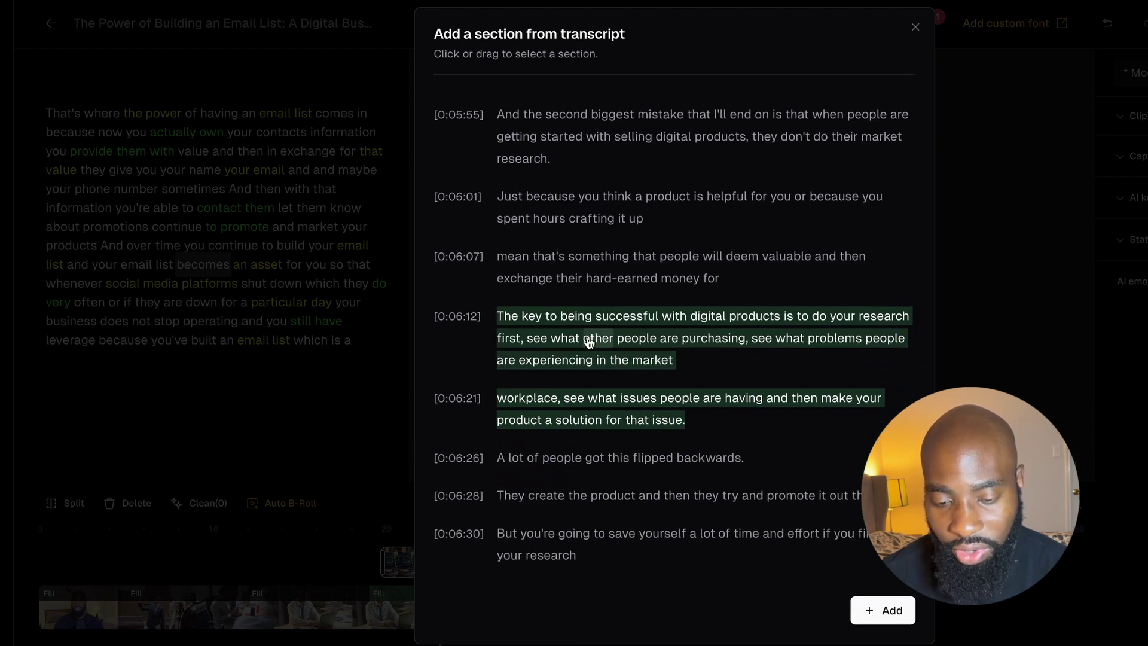
pyautogui.scroll(-1, 574, 388)
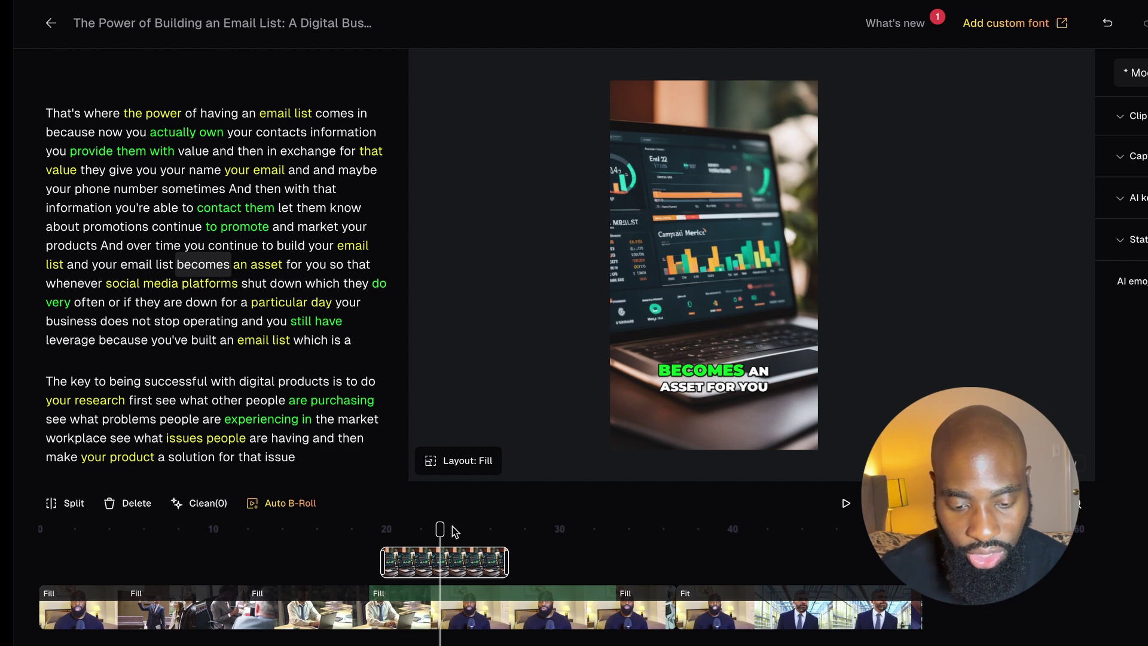
# - Try the Fit and Split layouts on the opening scene, and return it to the Fill layout
pyautogui.click(75, 593)
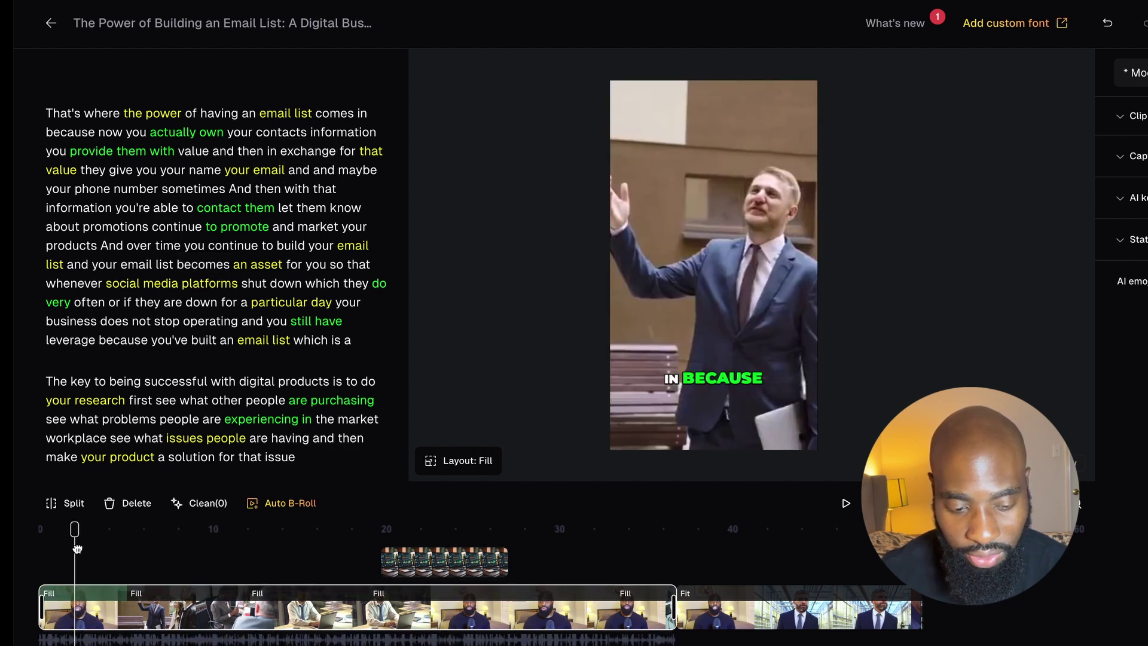
pyautogui.click(50, 592)
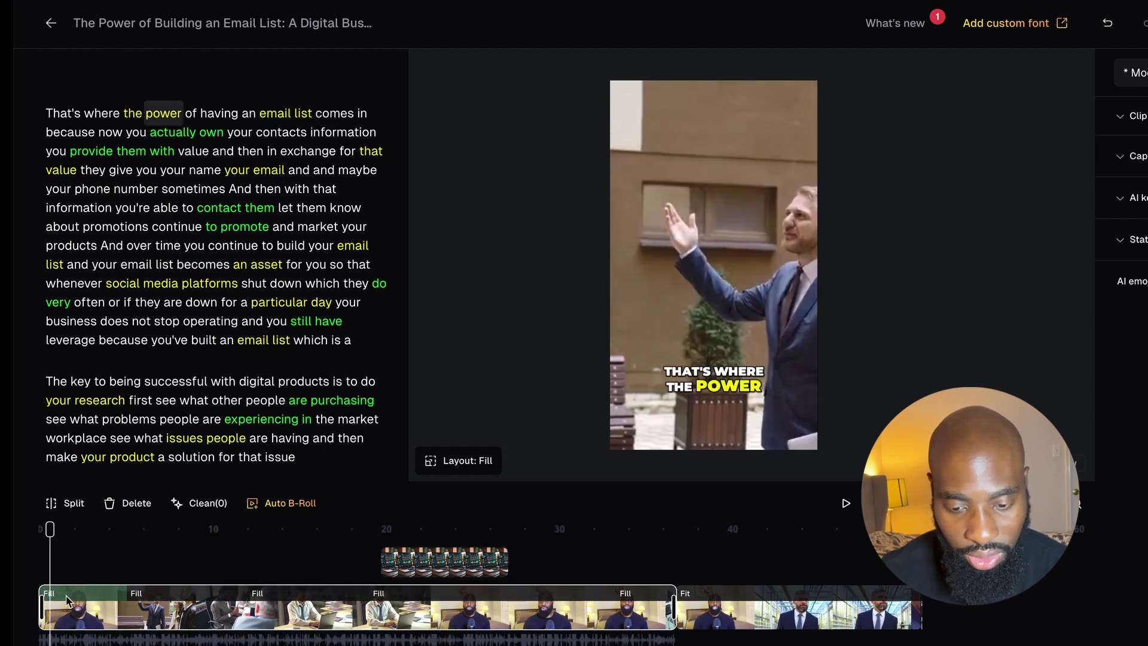
pyautogui.click(482, 462)
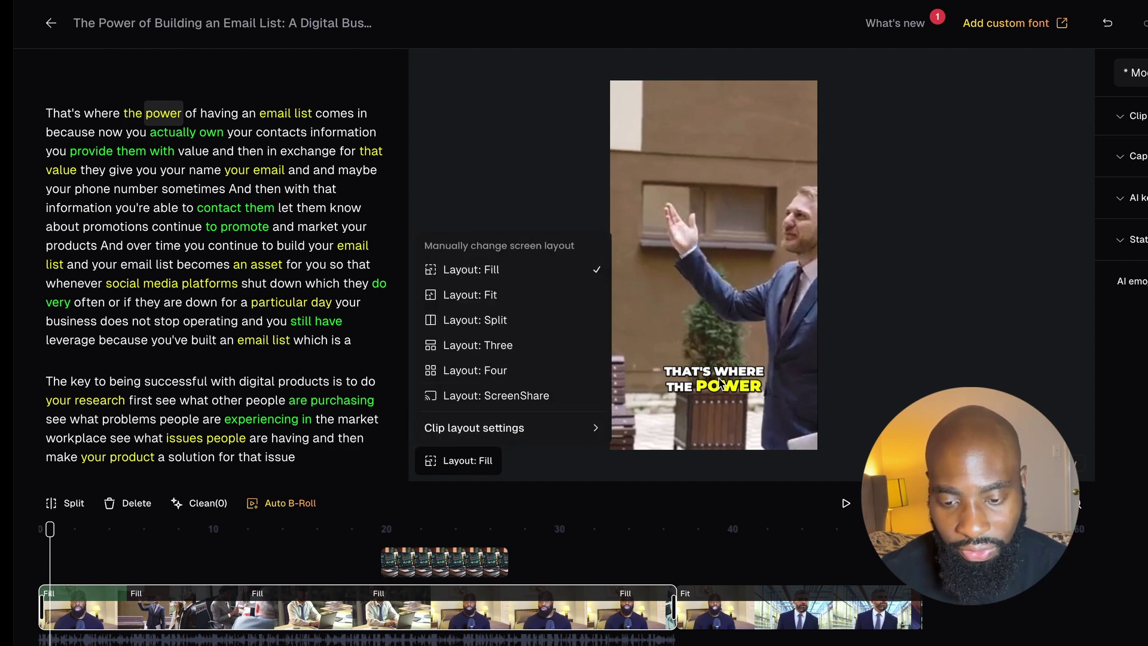
pyautogui.click(478, 297)
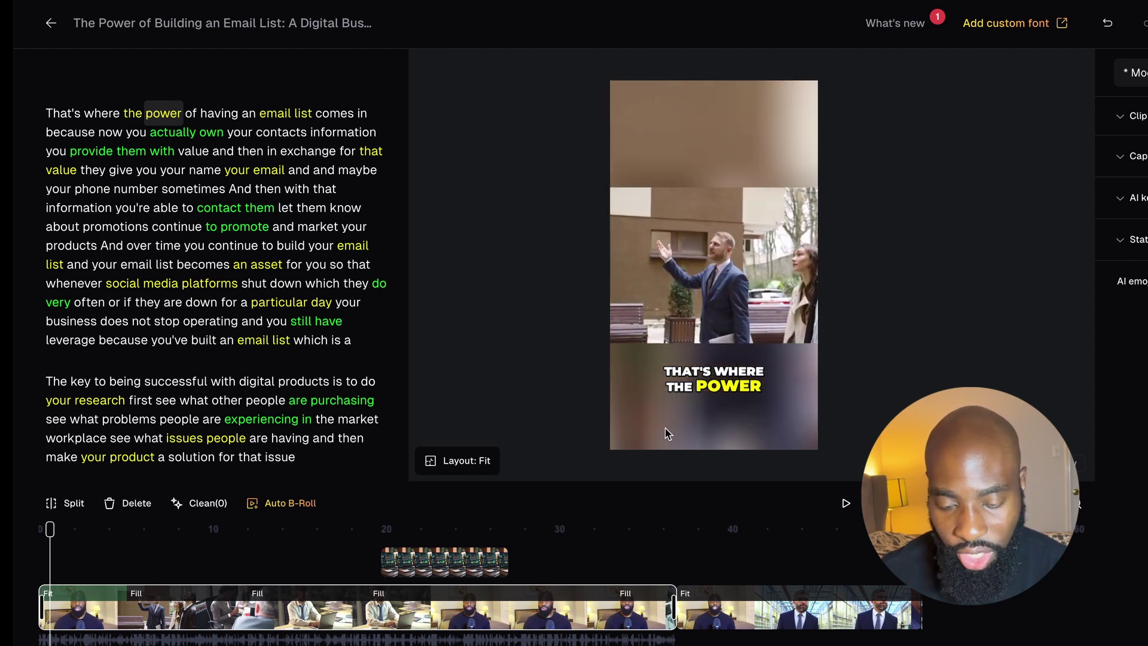
pyautogui.click(468, 461)
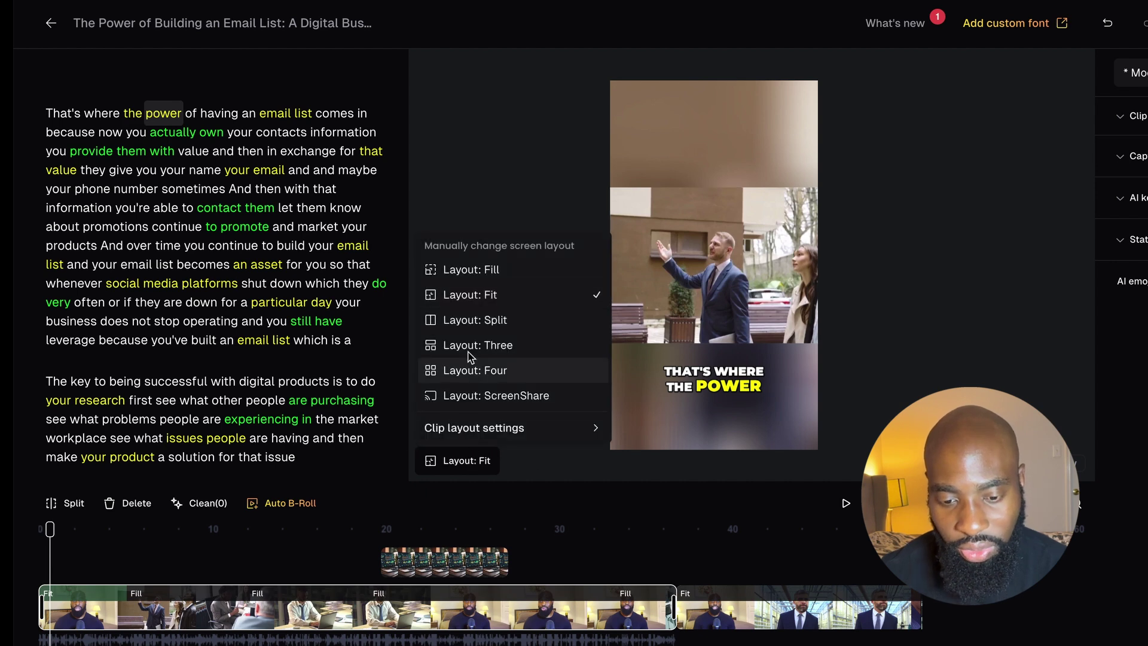
pyautogui.click(527, 321)
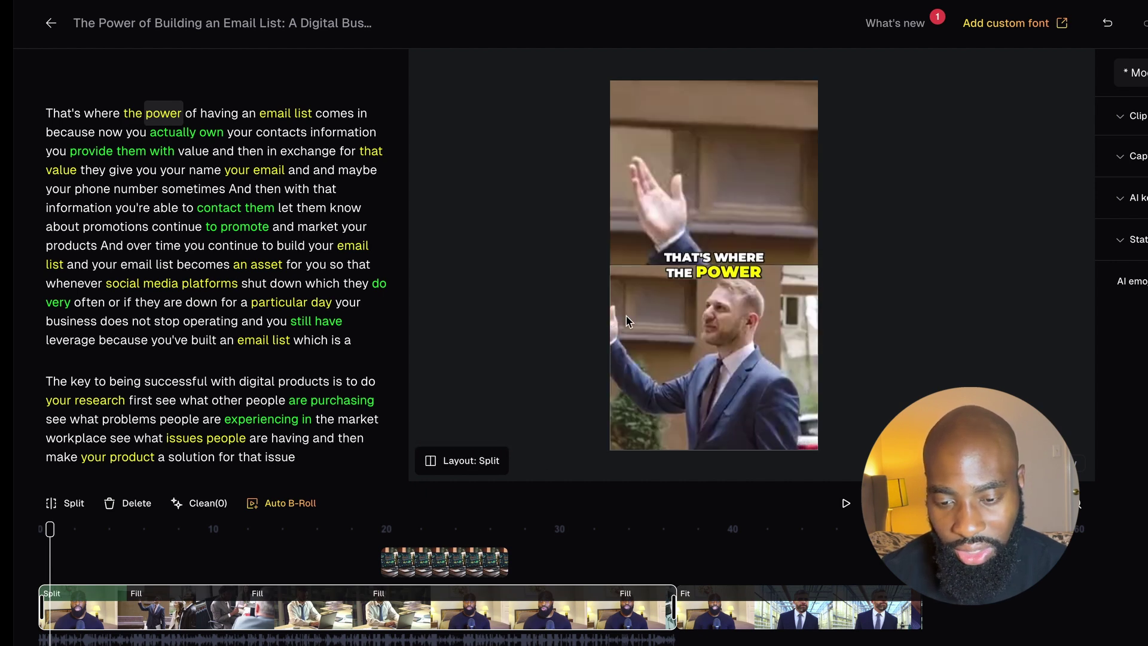
pyautogui.click(450, 462)
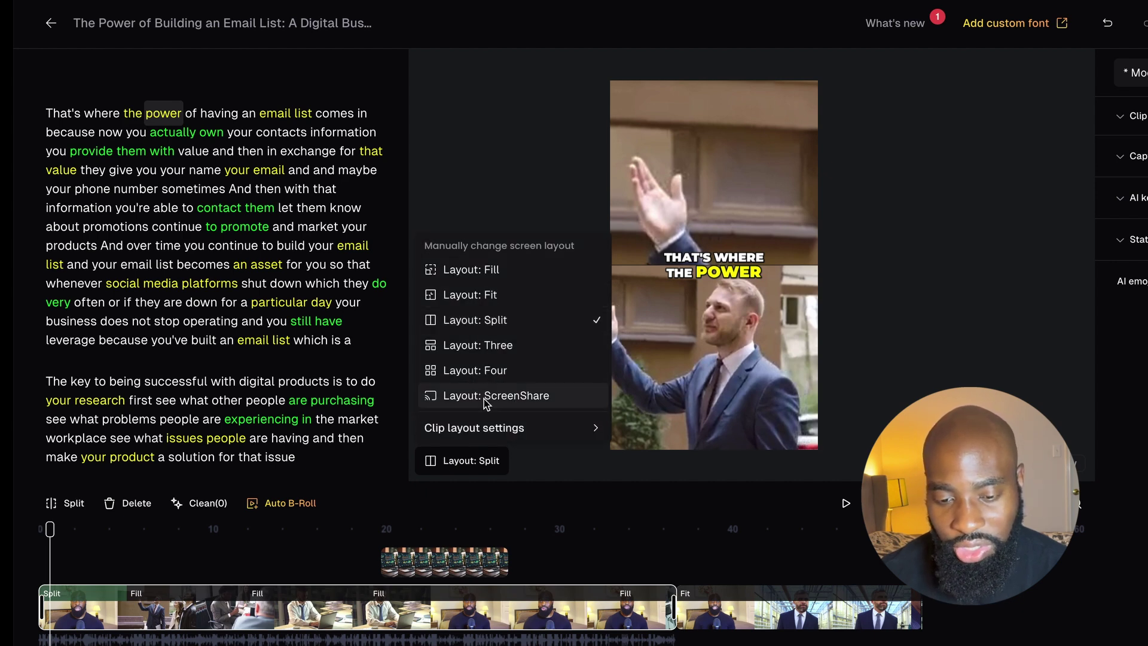
pyautogui.click(482, 271)
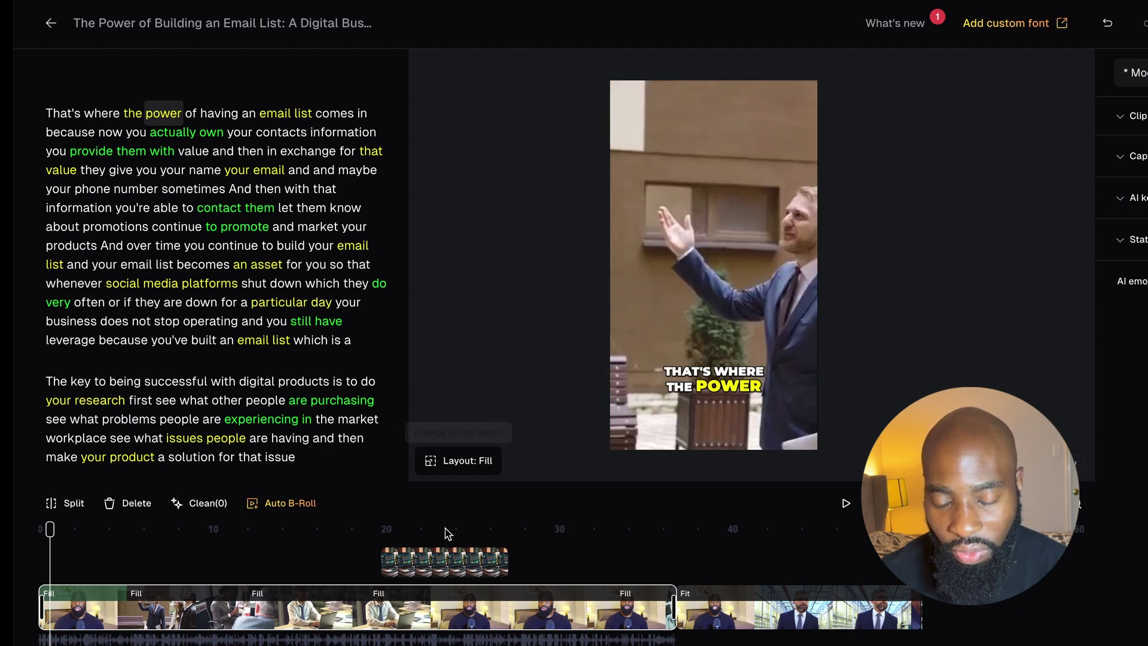
pyautogui.click(479, 466)
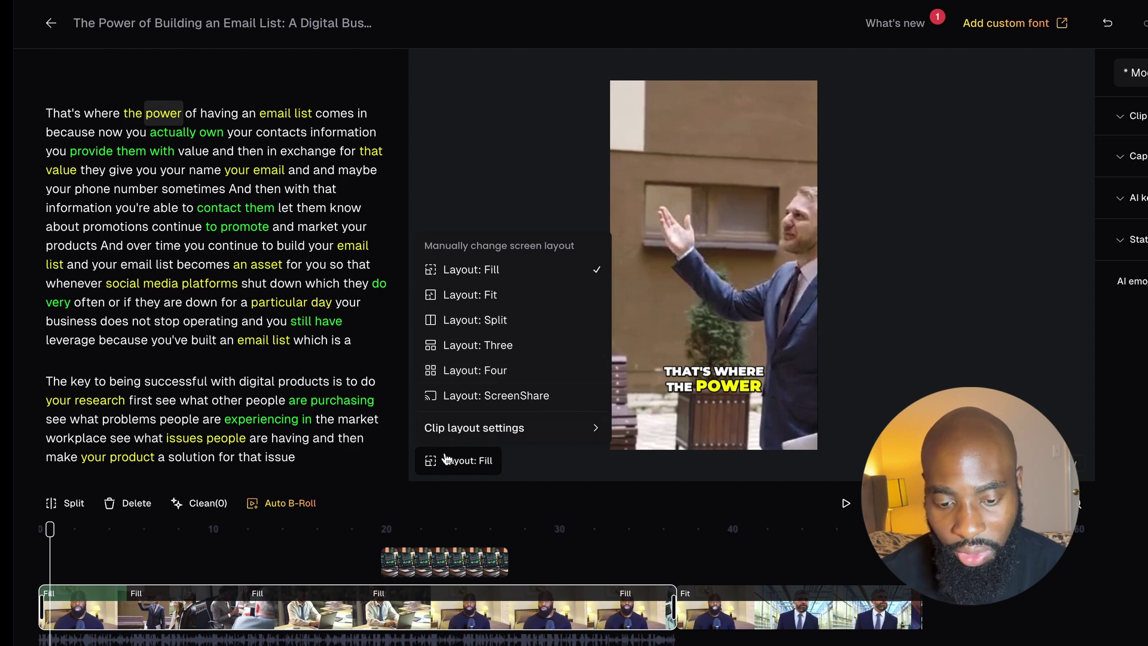
pyautogui.click(322, 555)
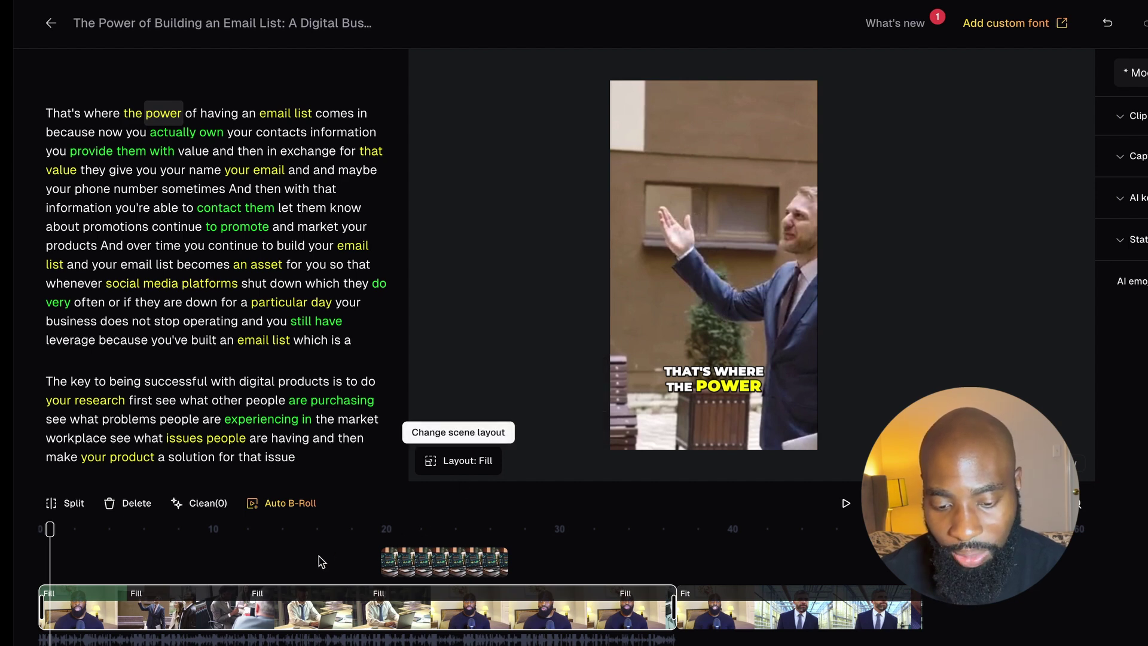
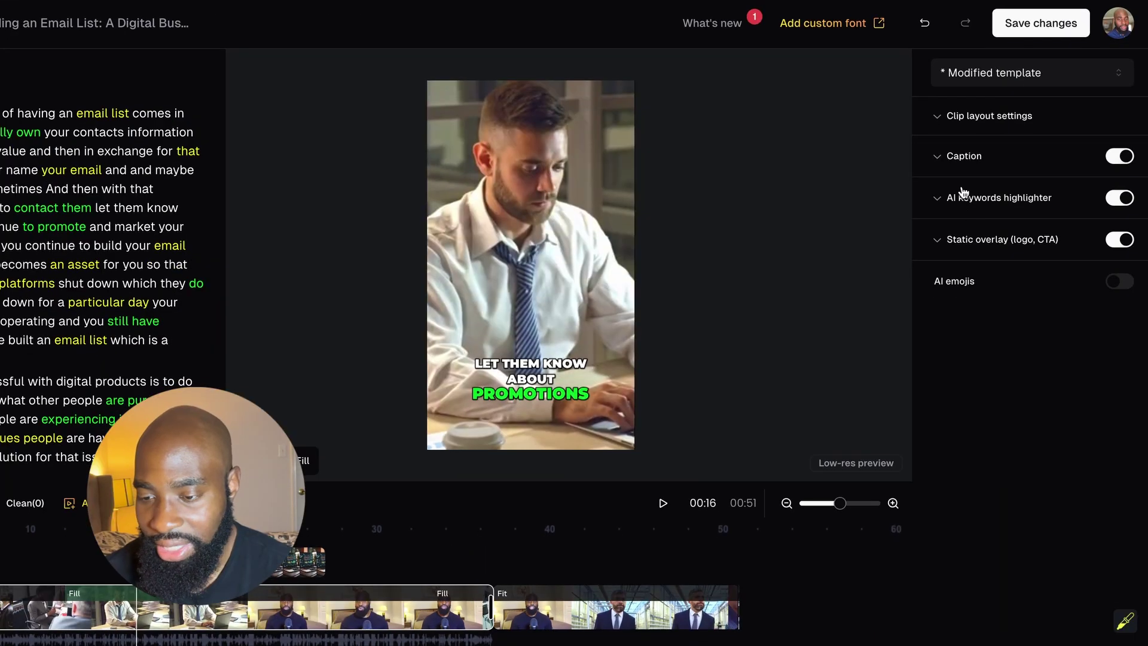
# - Set the captions to one line per page and their position to Bottom
pyautogui.click(936, 118)
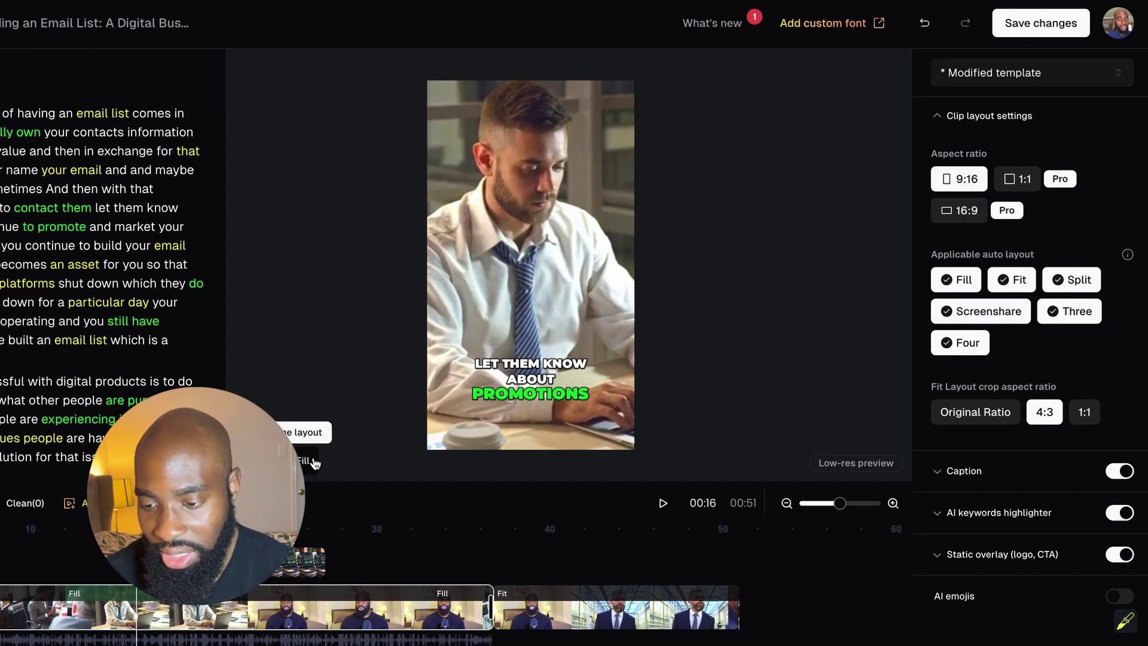
pyautogui.click(964, 471)
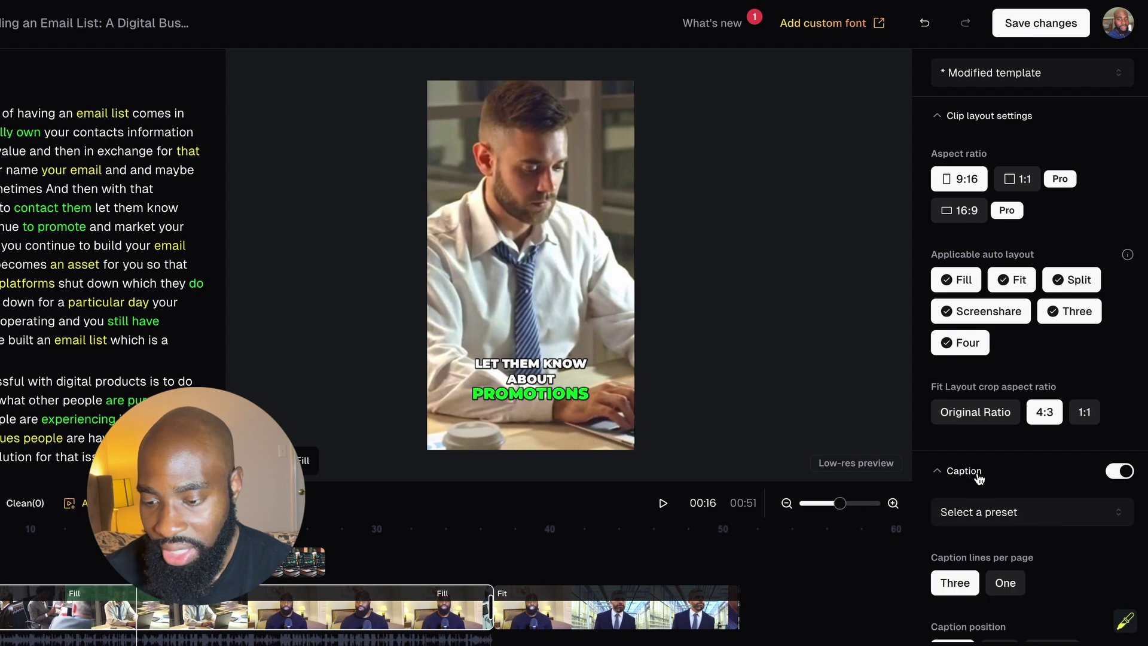
pyautogui.scroll(-3, 981, 476)
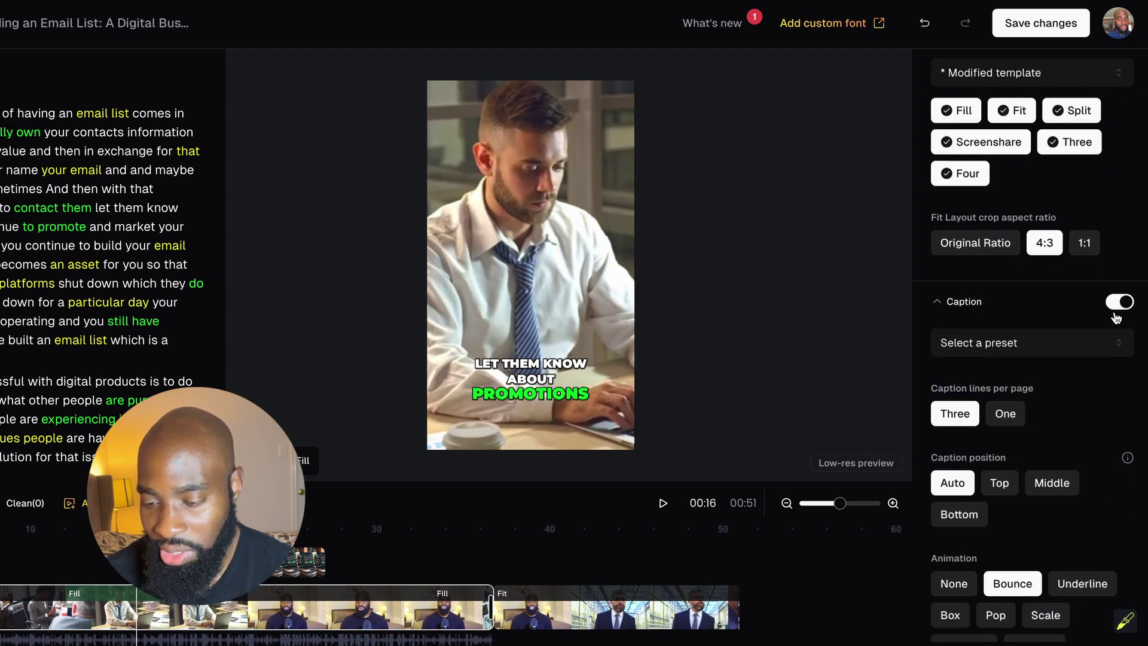
pyautogui.scroll(-1, 1028, 335)
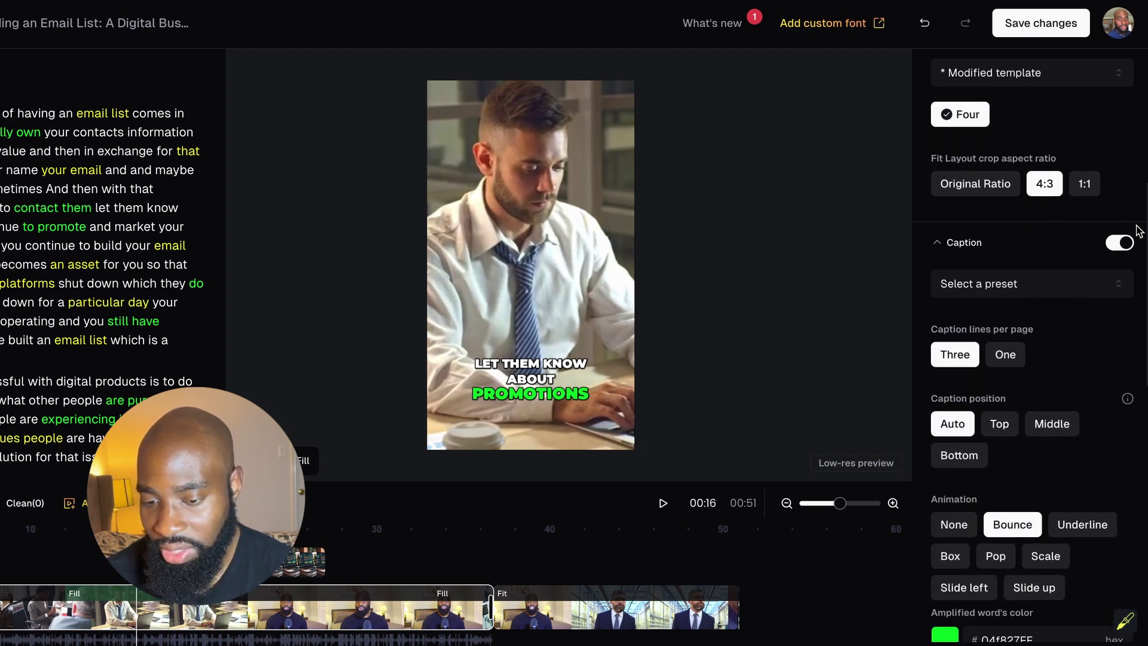
pyautogui.click(1005, 356)
pyautogui.scroll(-1, 963, 442)
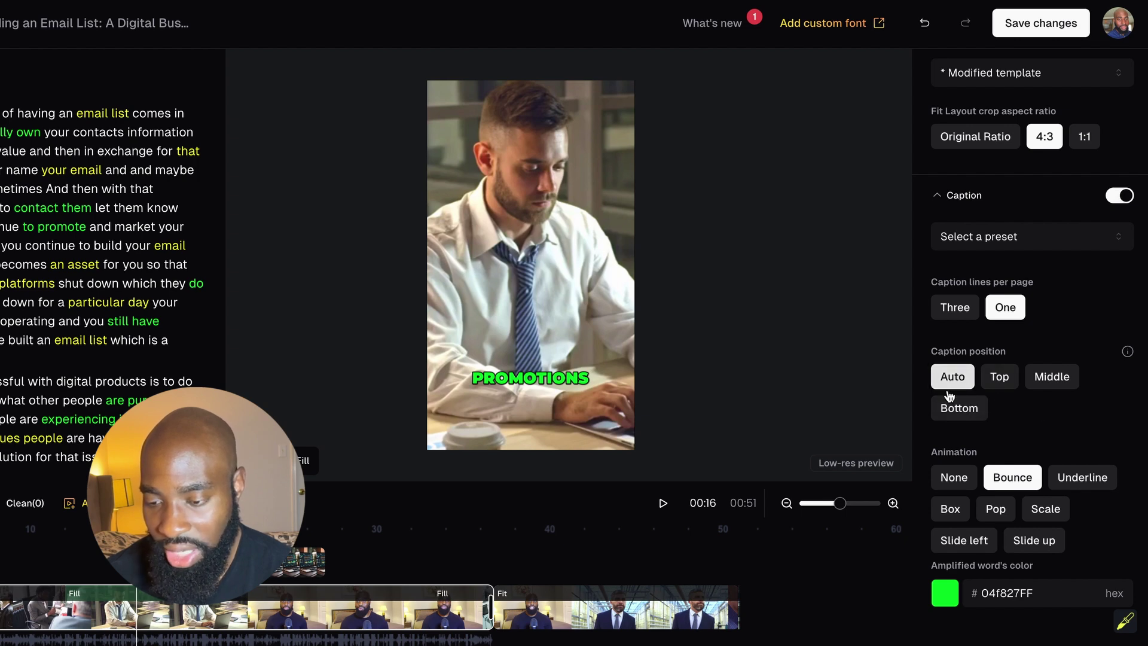
pyautogui.click(999, 387)
pyautogui.click(954, 408)
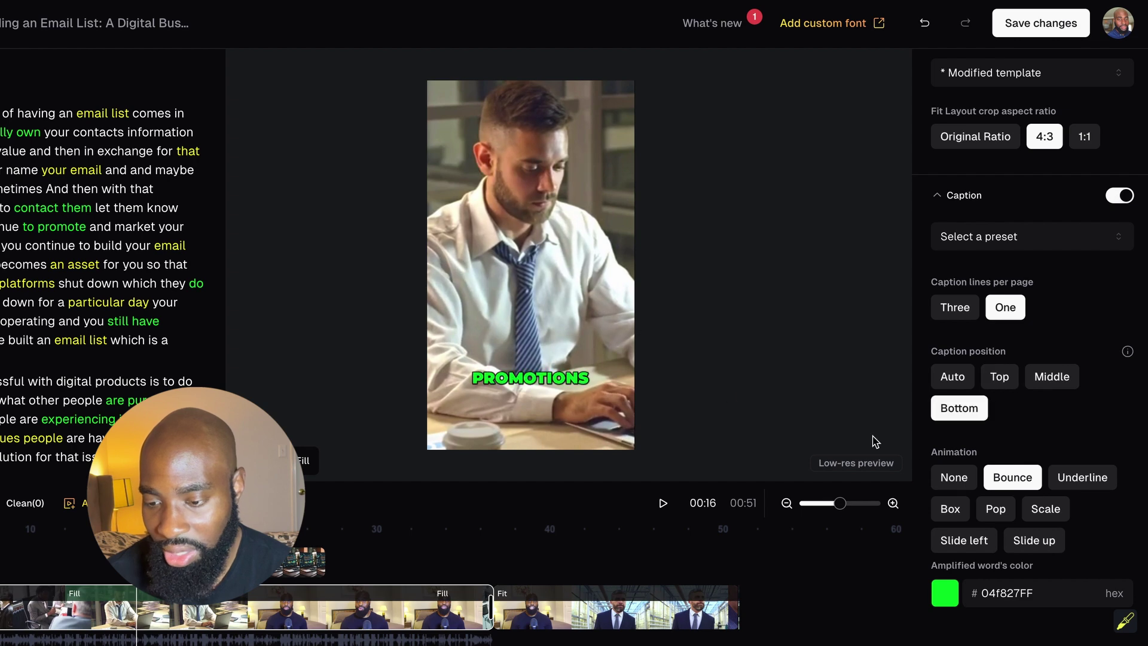
# - Try the Underline and Pop caption animations, and return to Bounce
pyautogui.scroll(-3, 950, 410)
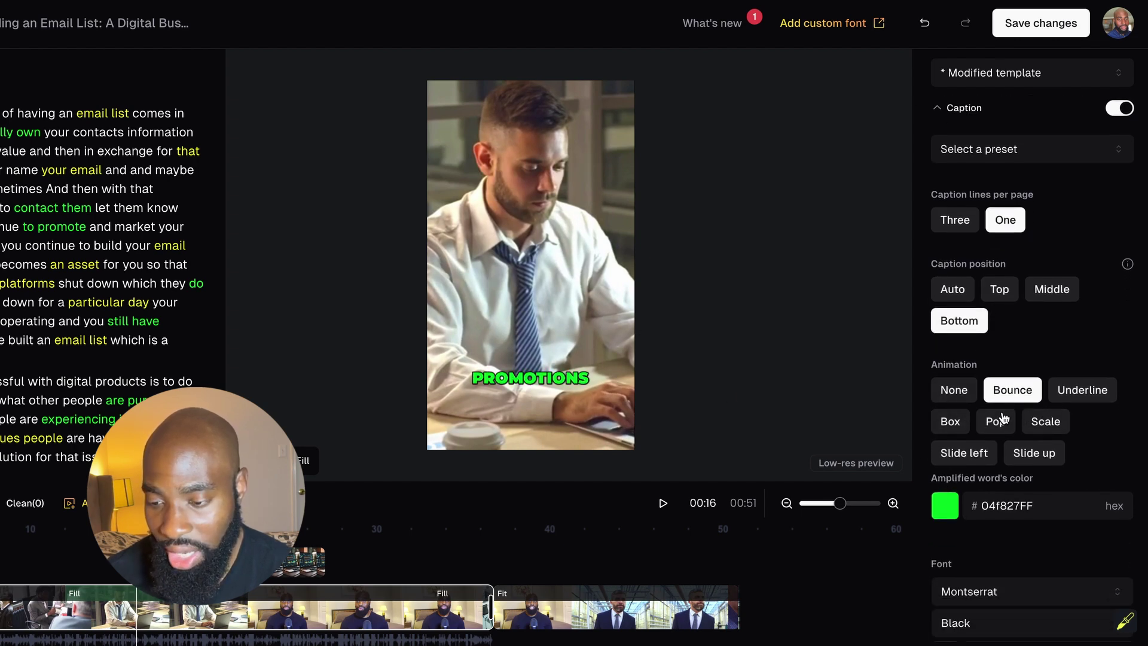
pyautogui.click(1074, 396)
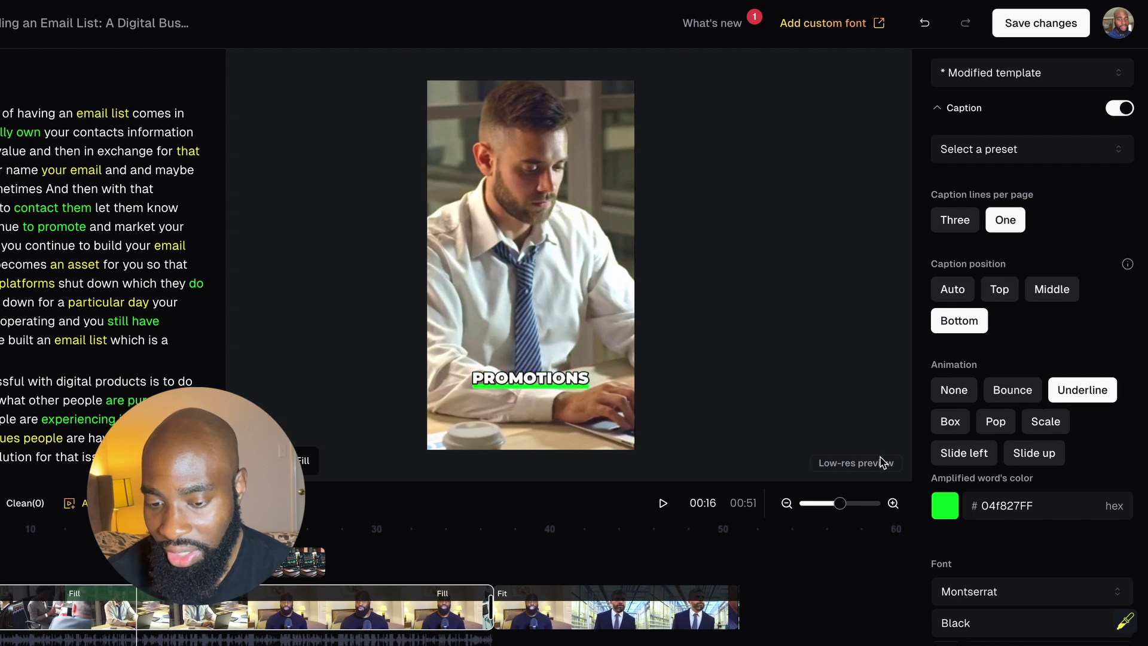
pyautogui.click(996, 421)
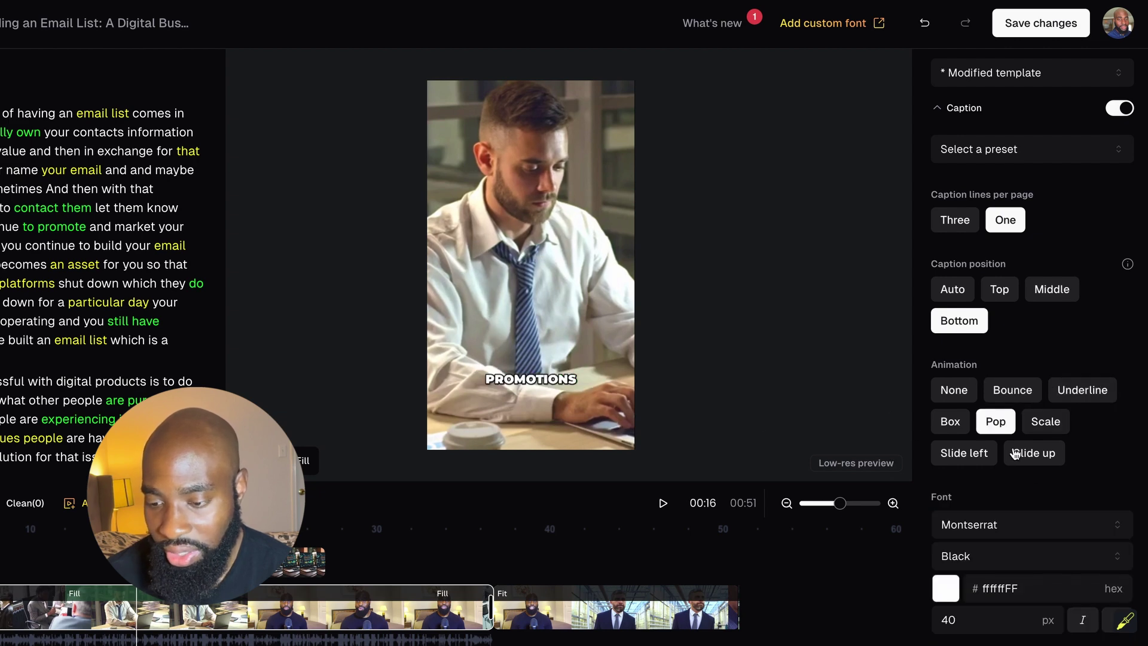
pyautogui.scroll(-1, 1008, 431)
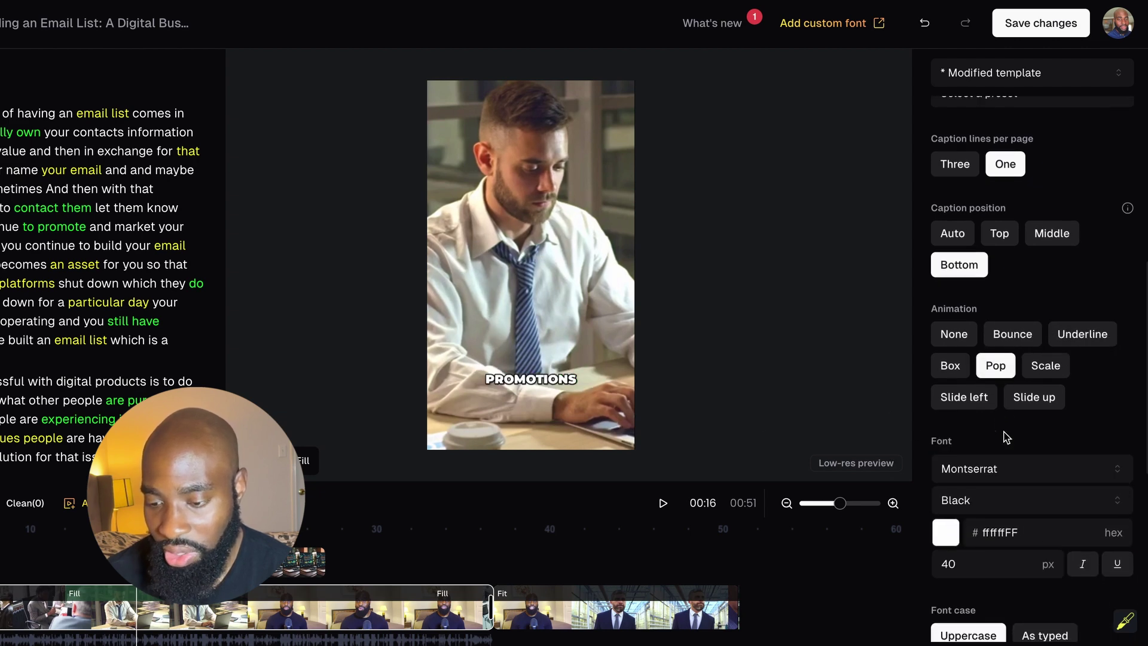
pyautogui.click(1013, 335)
# - Examine the caption styling options for amplified word color, font, font case, font stroke and font shadows
pyautogui.scroll(-1, 995, 491)
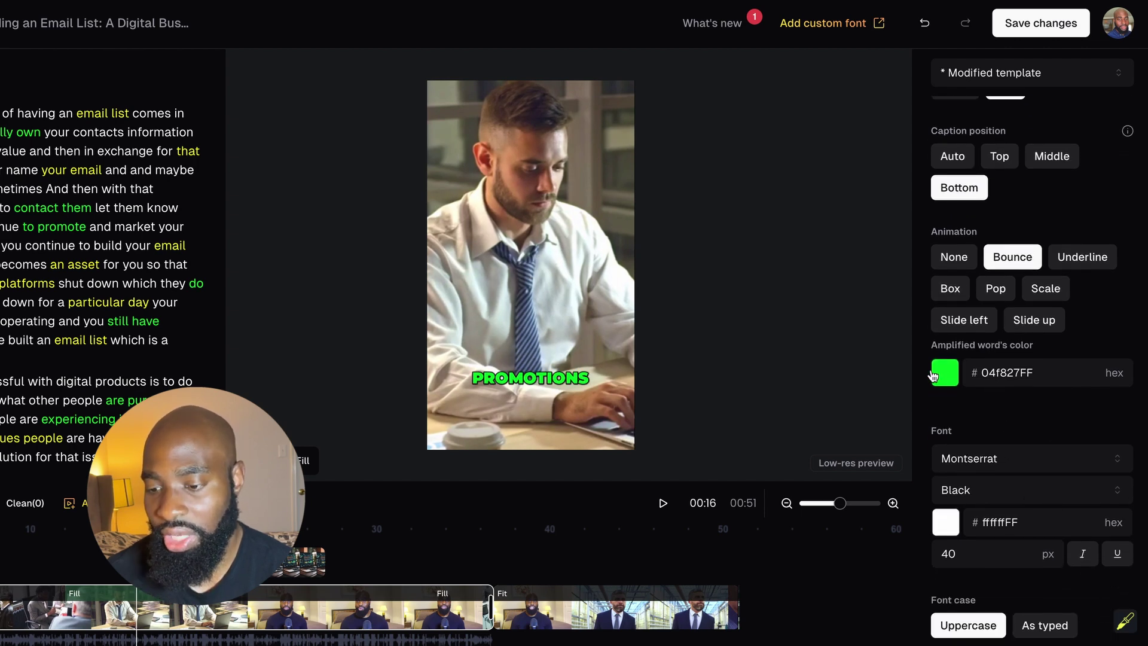
pyautogui.scroll(-1, 1028, 394)
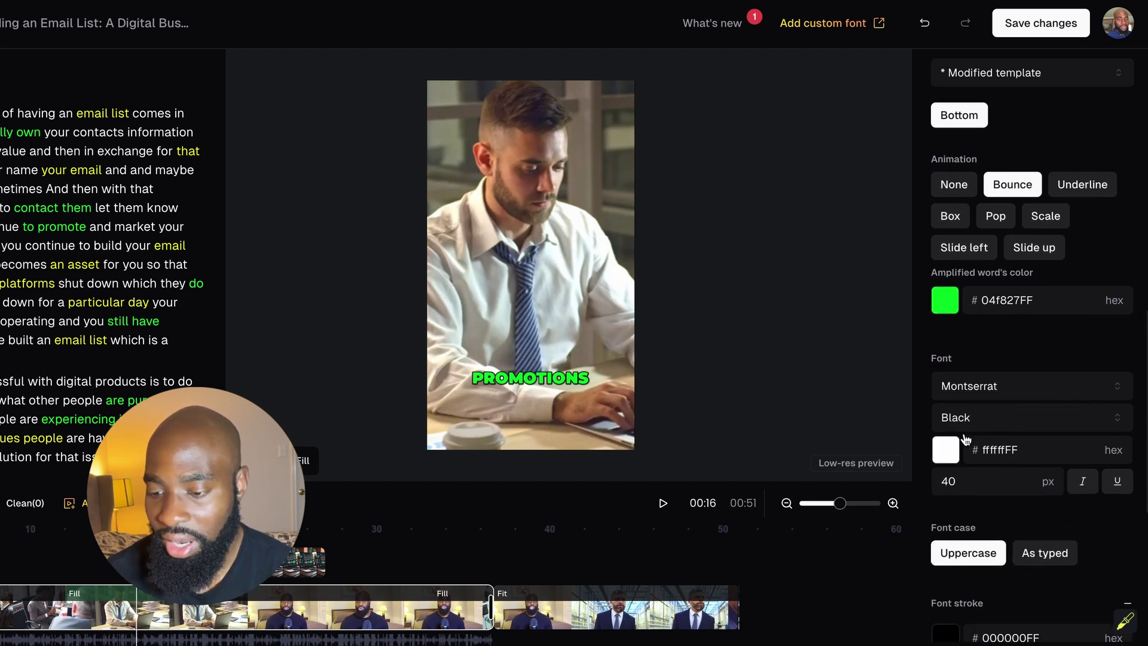
pyautogui.scroll(-1, 1003, 496)
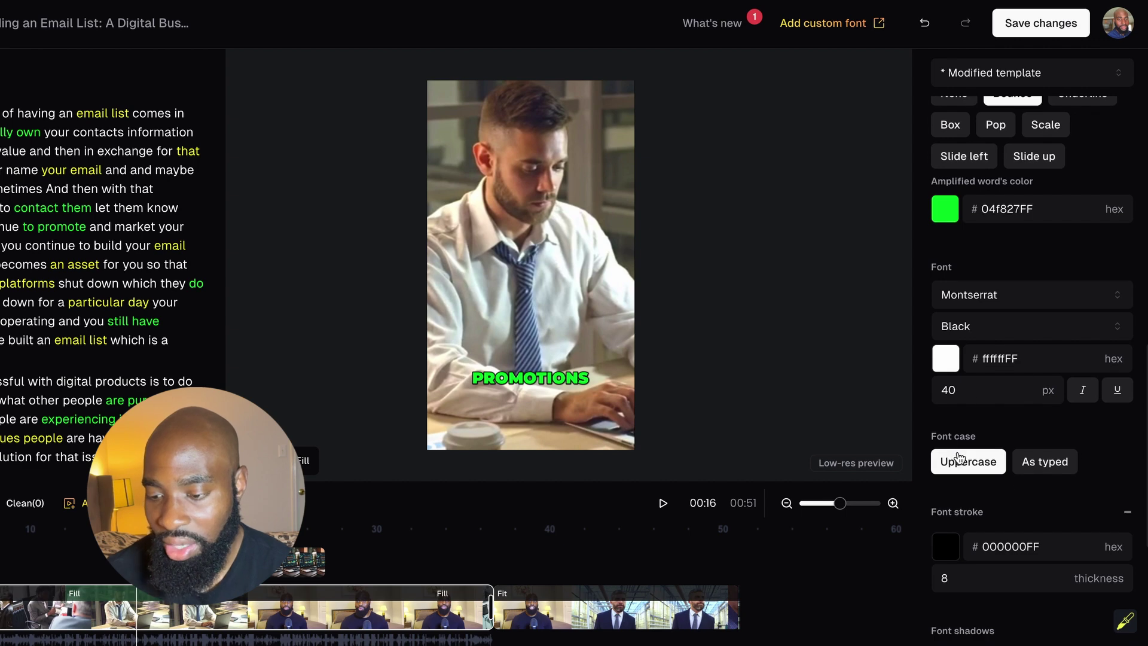
pyautogui.scroll(-3, 973, 483)
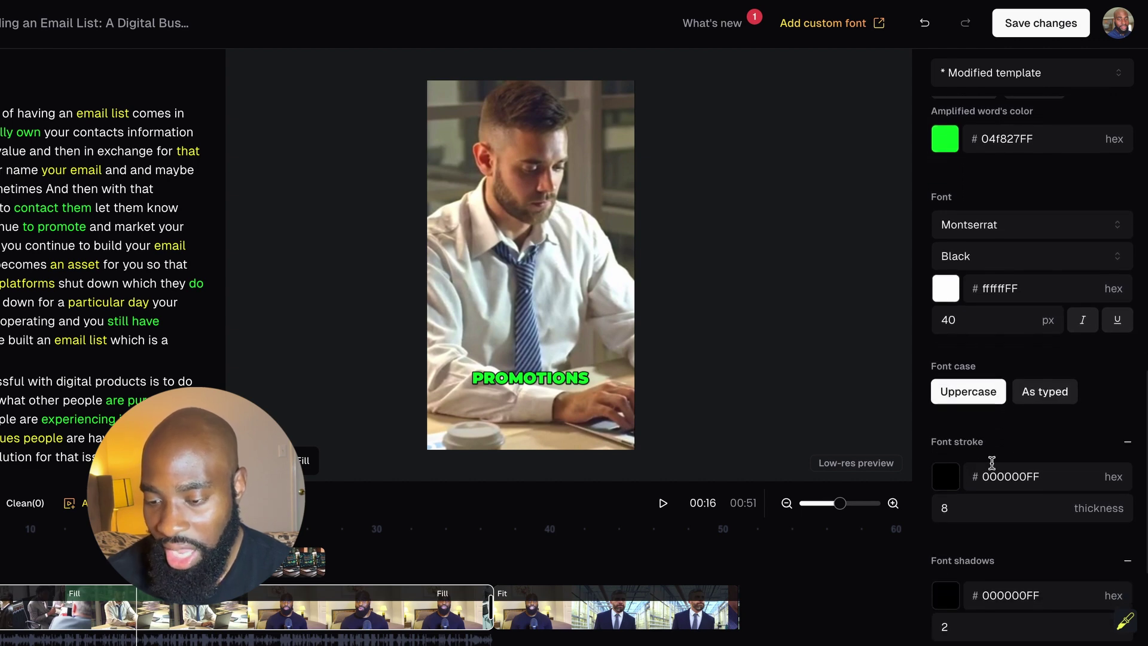
pyautogui.scroll(-1, 968, 406)
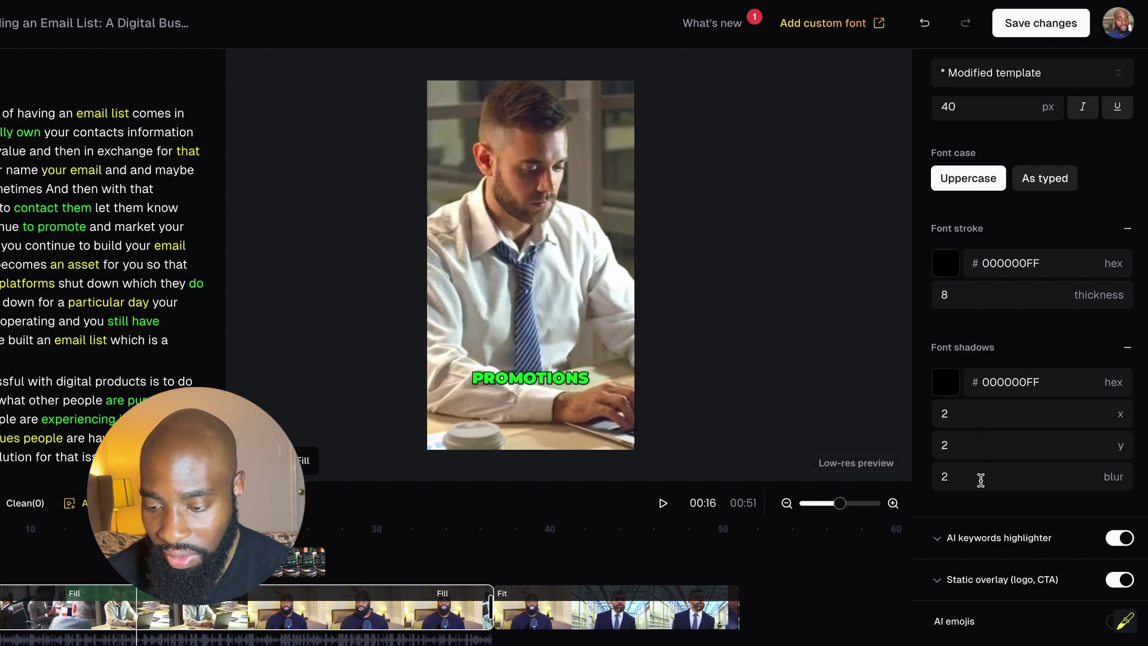
# - Expand the AI keywords highlighter and static overlay settings, and turn on AI emojis
pyautogui.click(943, 537)
pyautogui.scroll(-1, 951, 541)
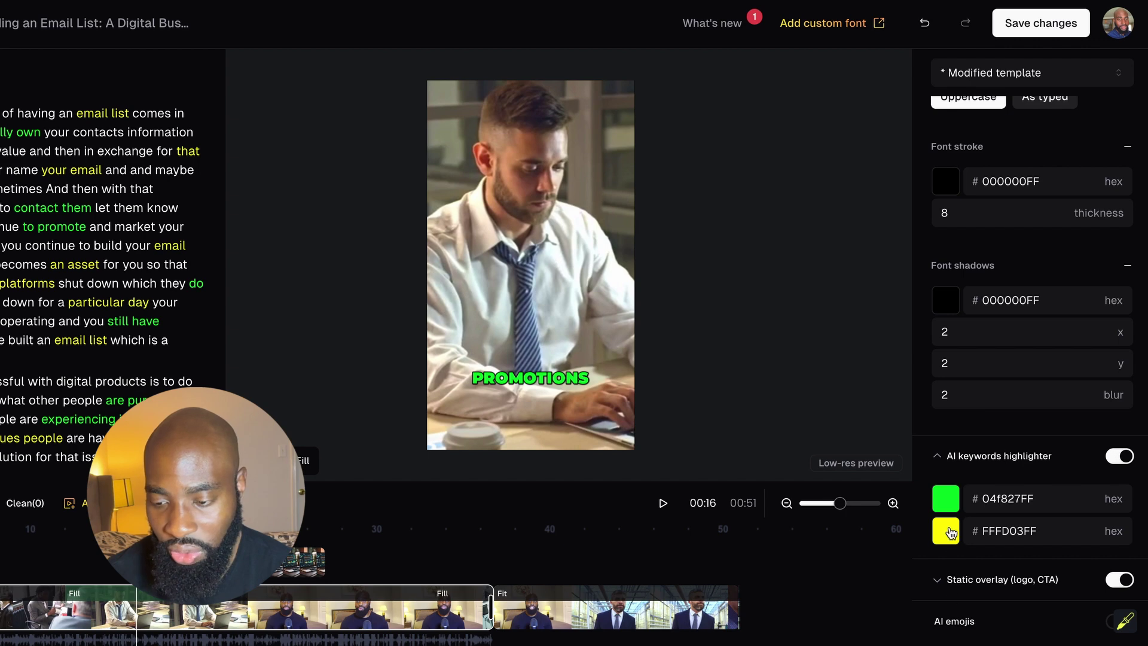
pyautogui.click(942, 591)
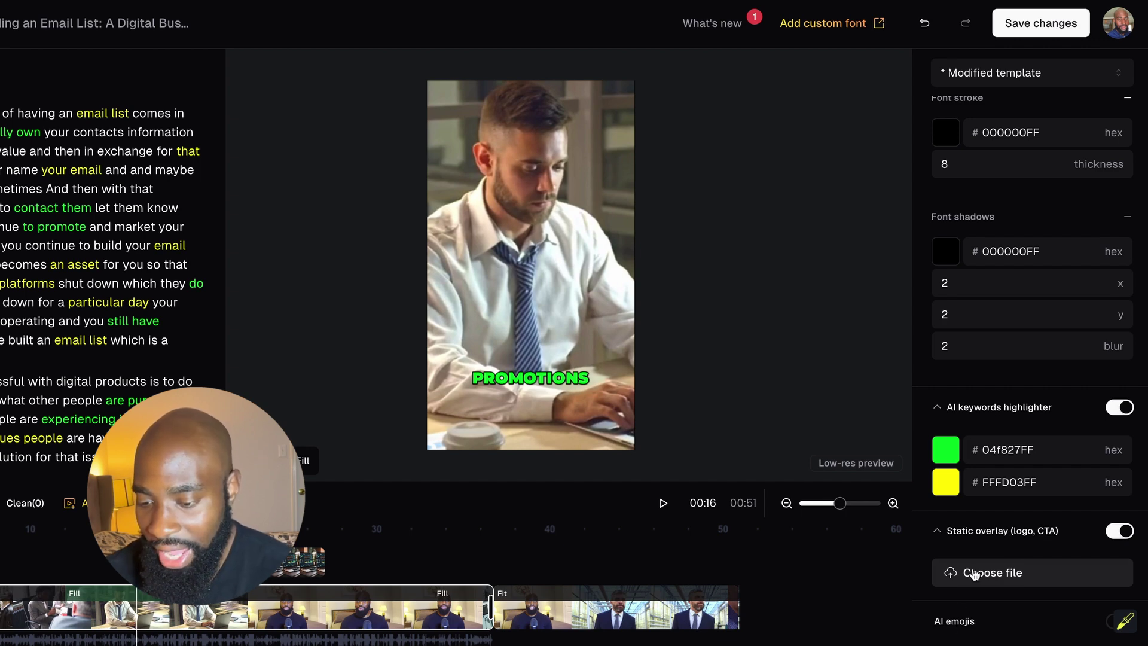
pyautogui.click(1111, 623)
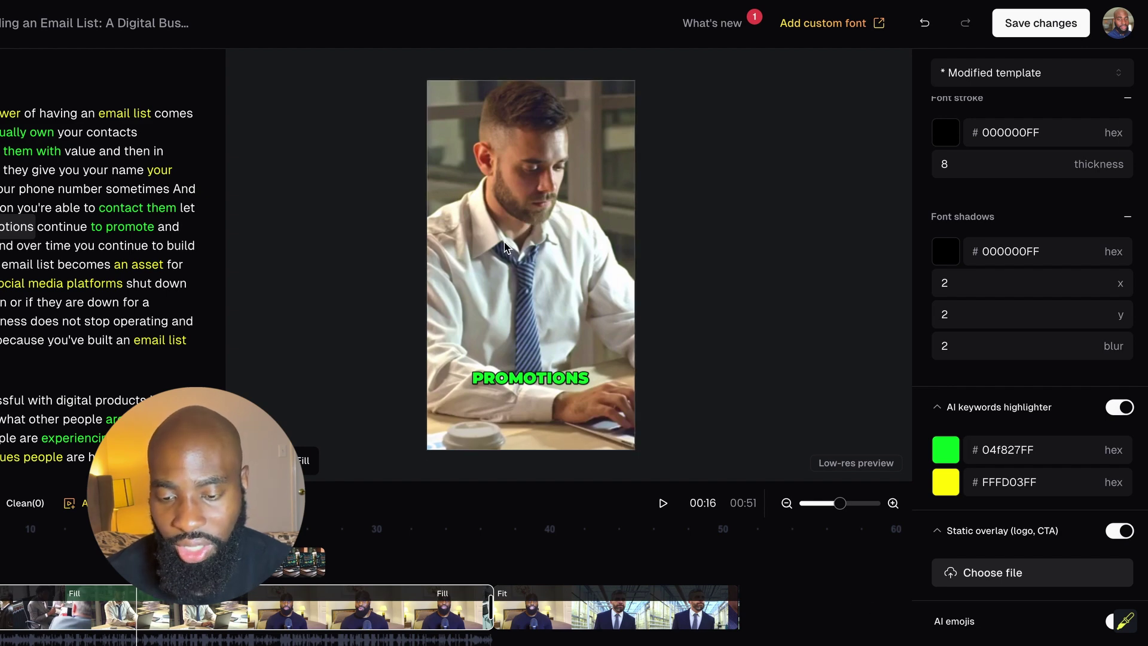
# - Crop the scene of the man at the laptop, shifting the crop frame slightly left, and apply it
pyautogui.click(537, 235)
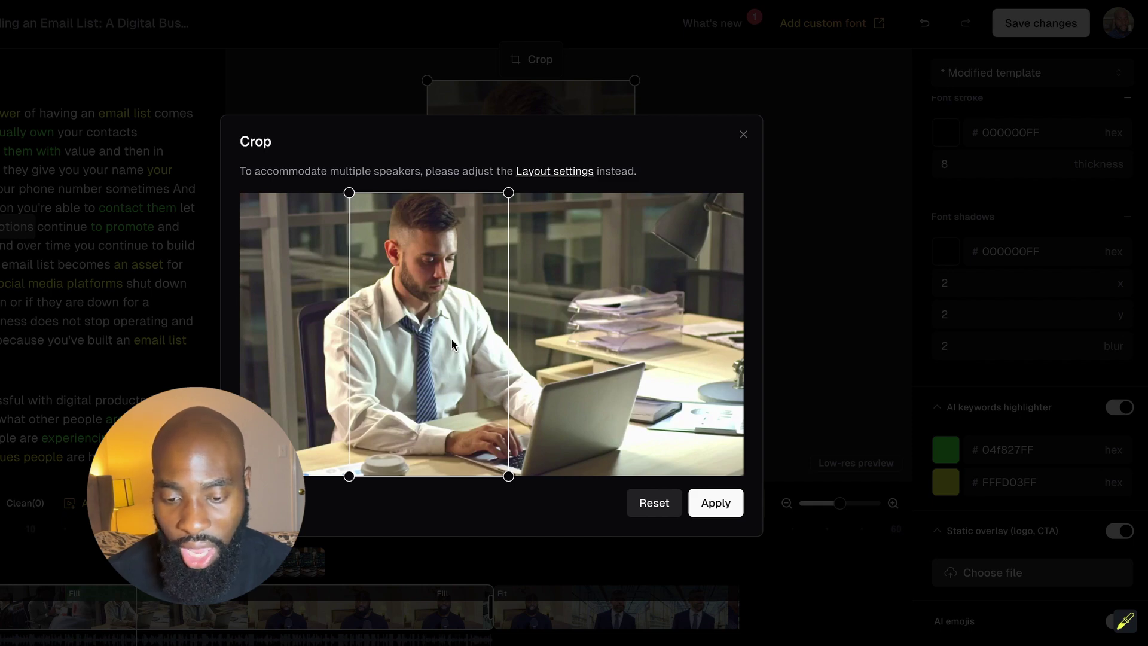
pyautogui.moveTo(451, 338); pyautogui.dragTo(447, 365)
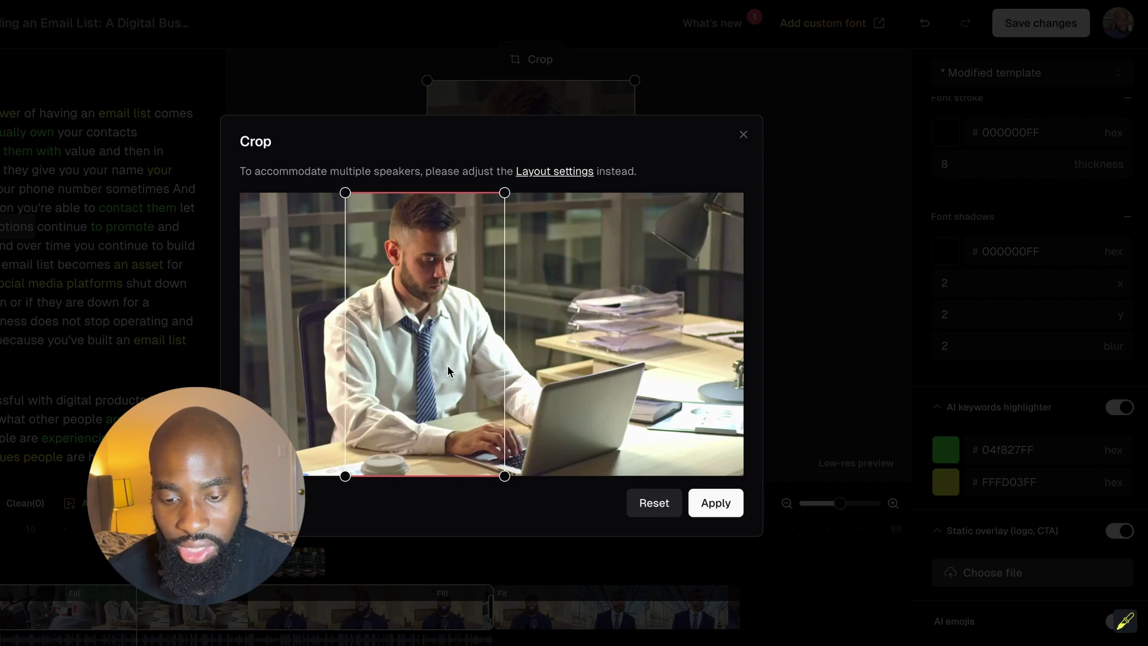
pyautogui.click(717, 505)
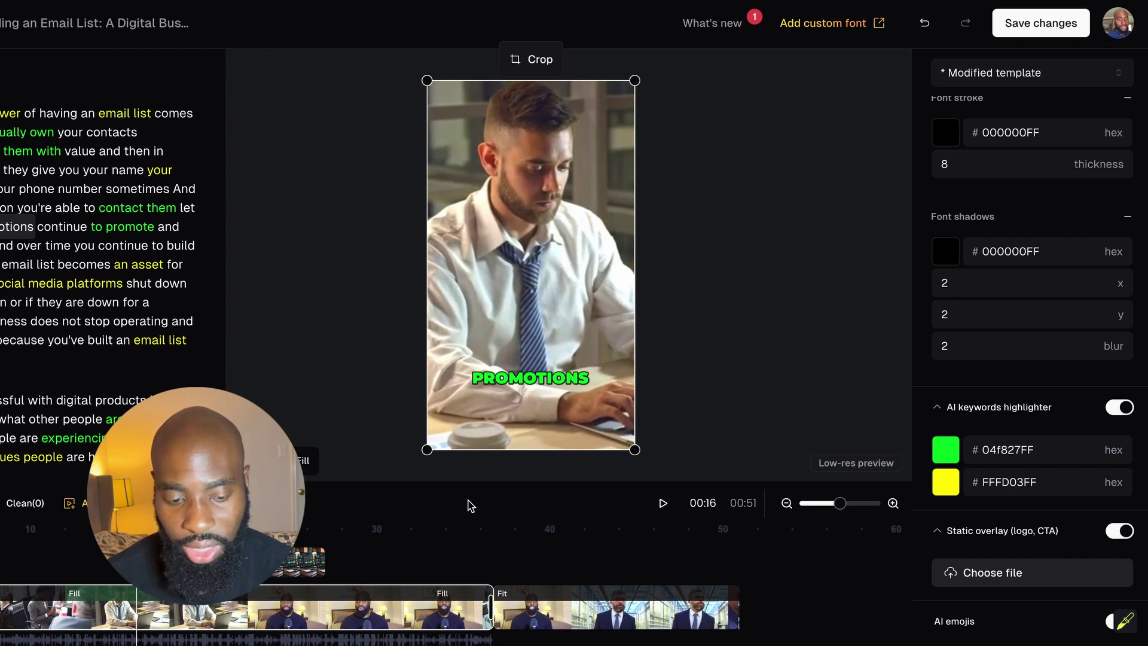
# - Save the clip's changes and go to clip #2 in the list of generated clips
pyautogui.click(1039, 31)
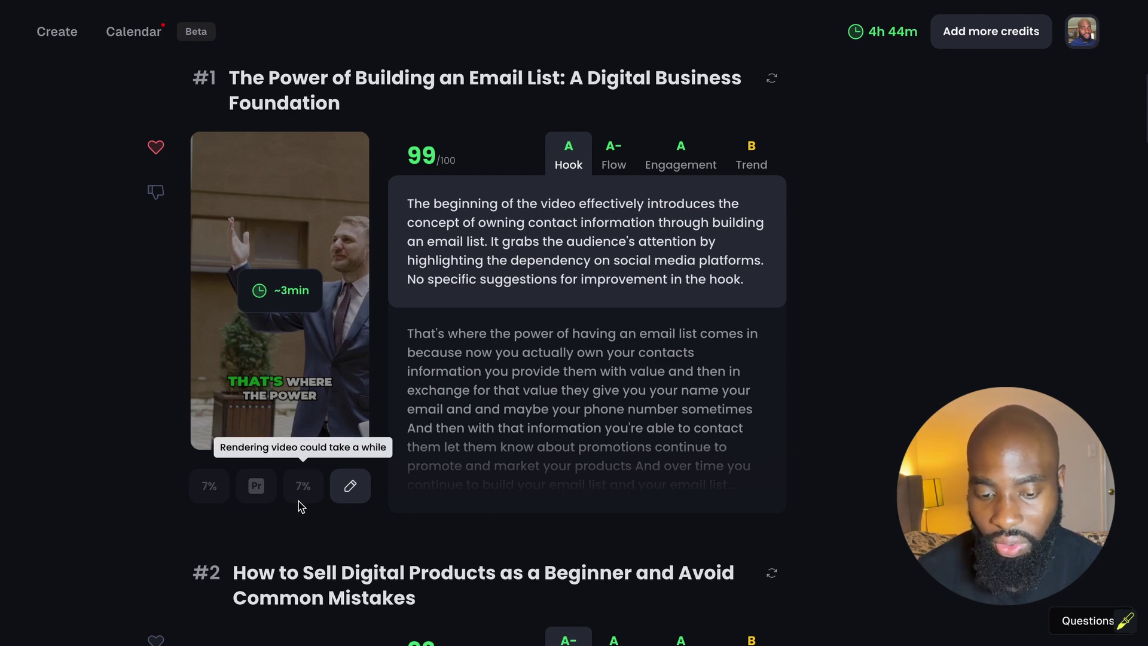
pyautogui.scroll(-7, 185, 559)
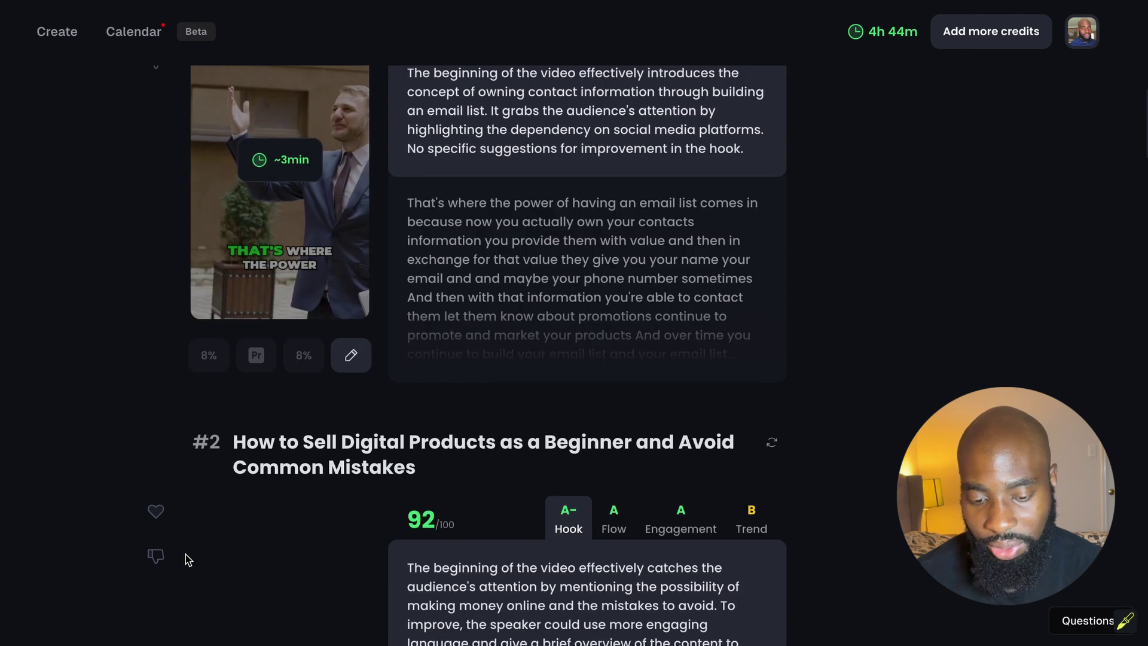